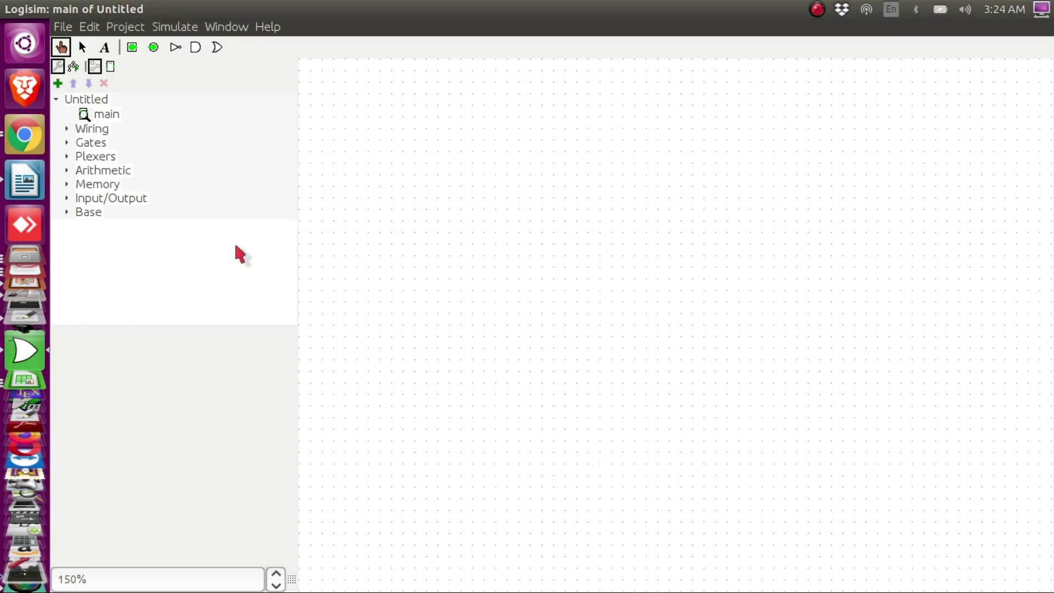
Place a NOR gate in the upper middle of the canvas and set its number of inputs to 2.
click(67, 144)
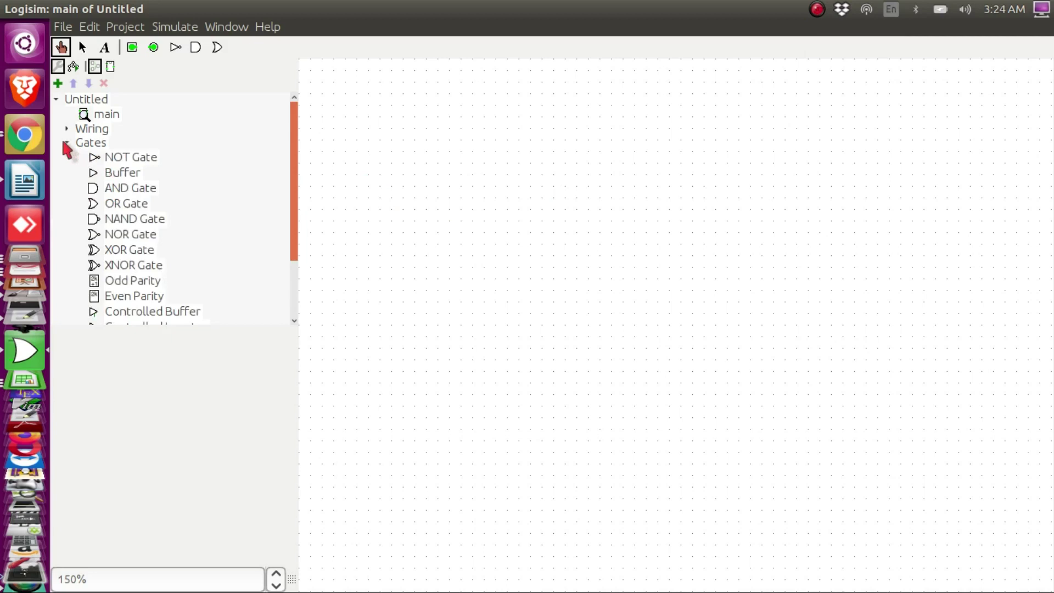
click(118, 236)
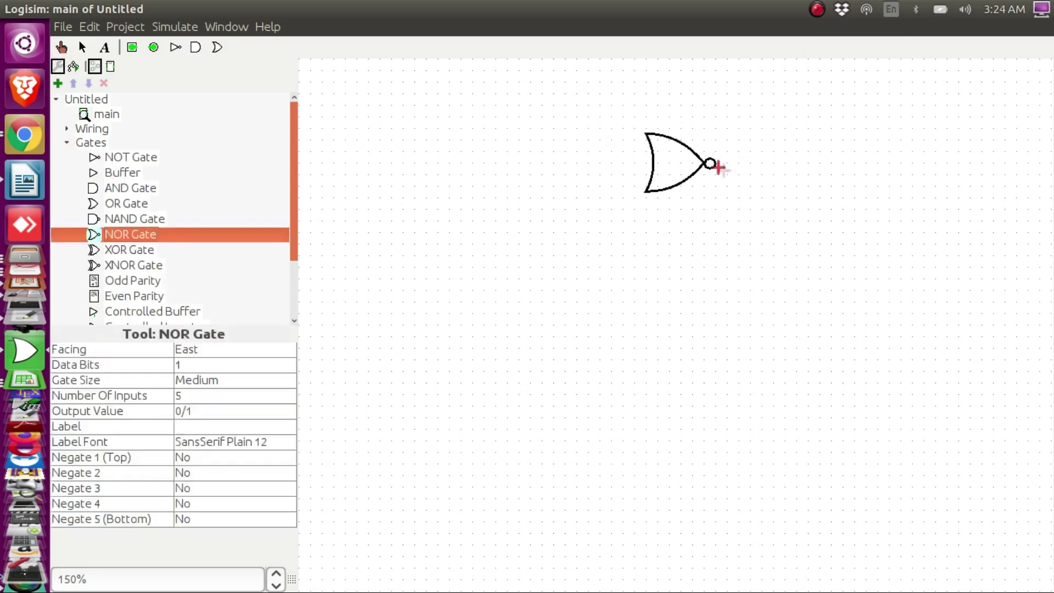
click(715, 163)
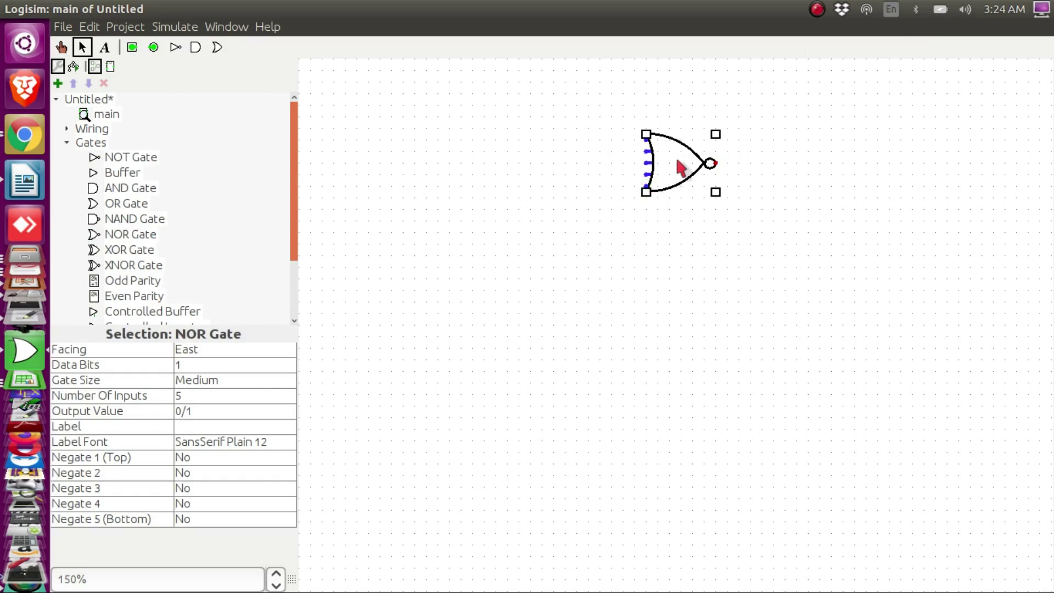
click(215, 394)
scroll(203, 285, up, 1)
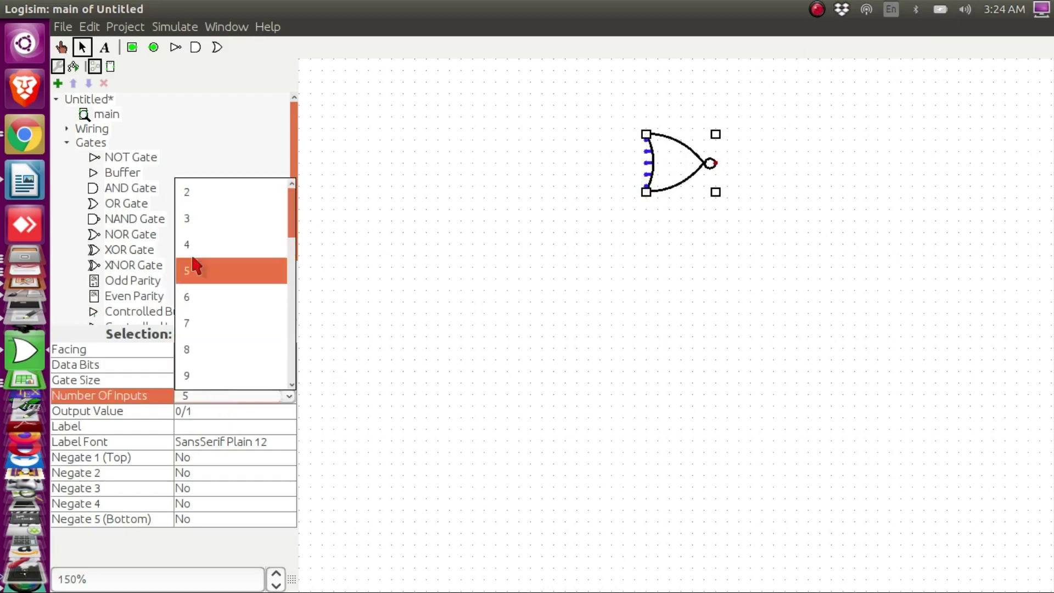
click(209, 191)
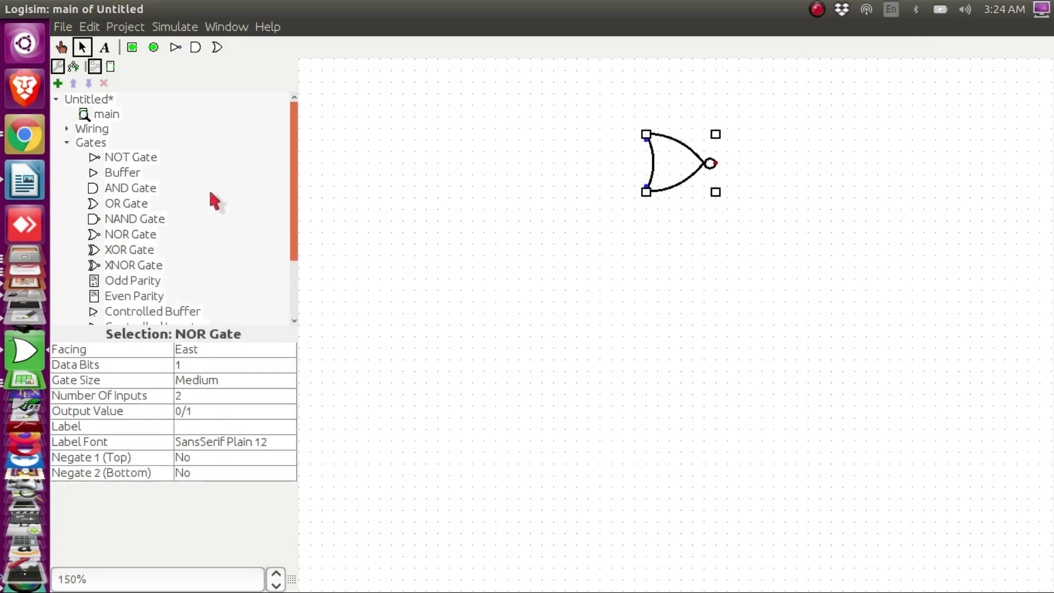
Place a second NOR gate directly below the first and set its number of inputs to 2.
click(117, 237)
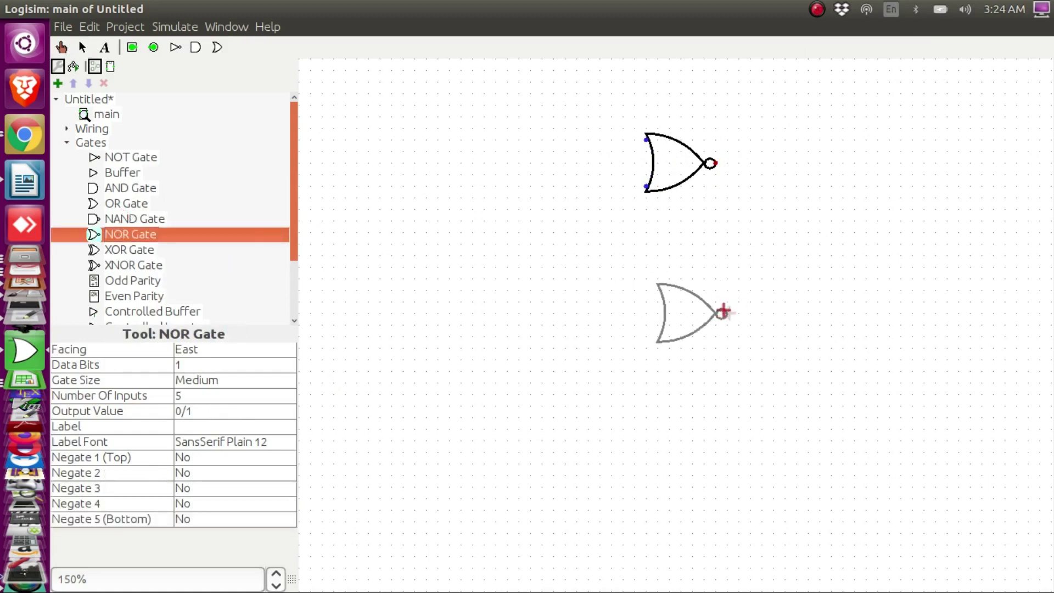
click(718, 311)
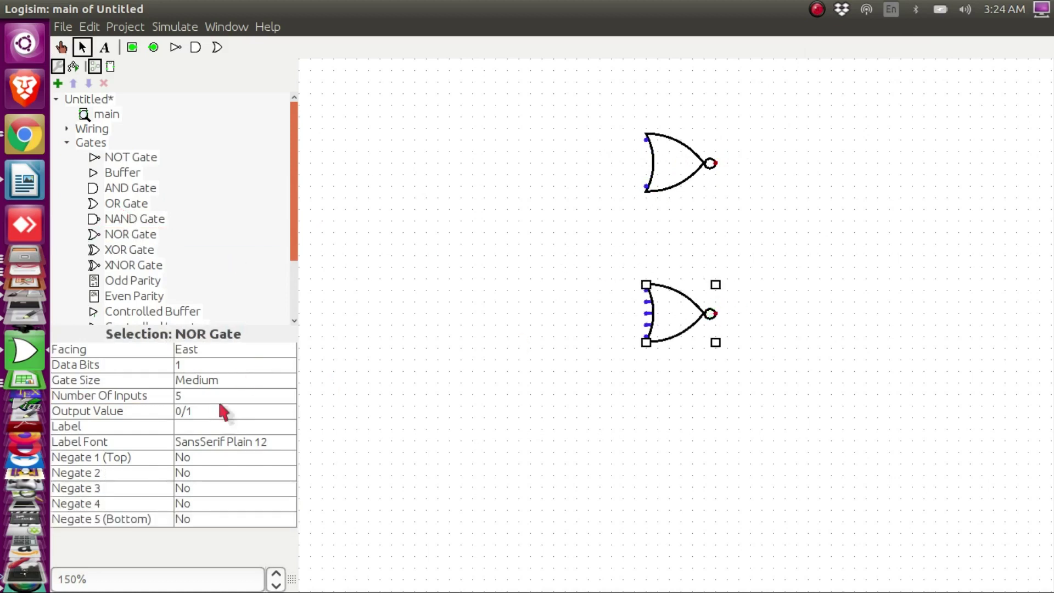
click(203, 397)
scroll(203, 315, up, 1)
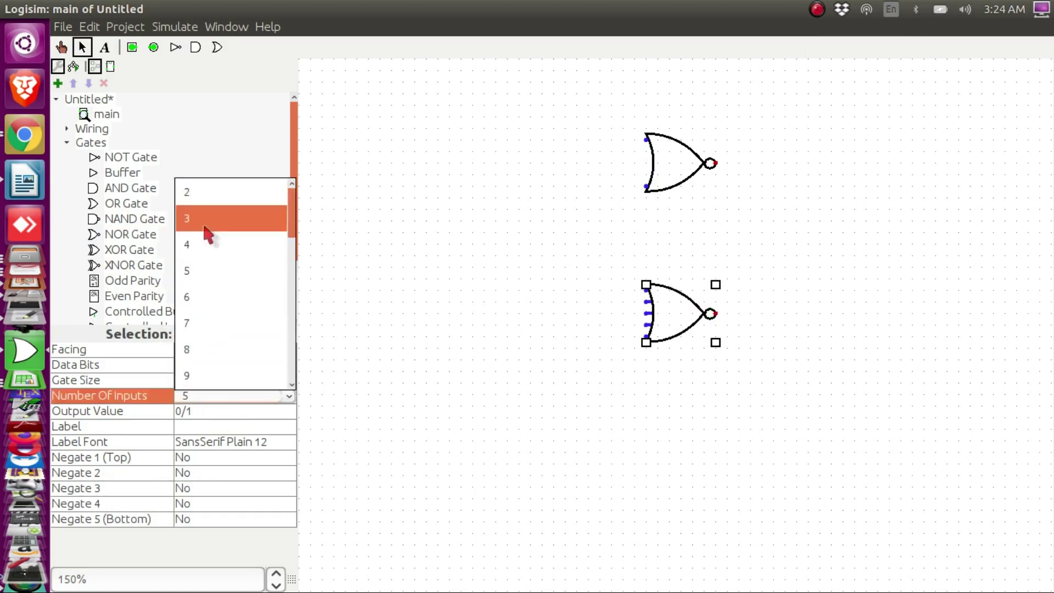
click(210, 192)
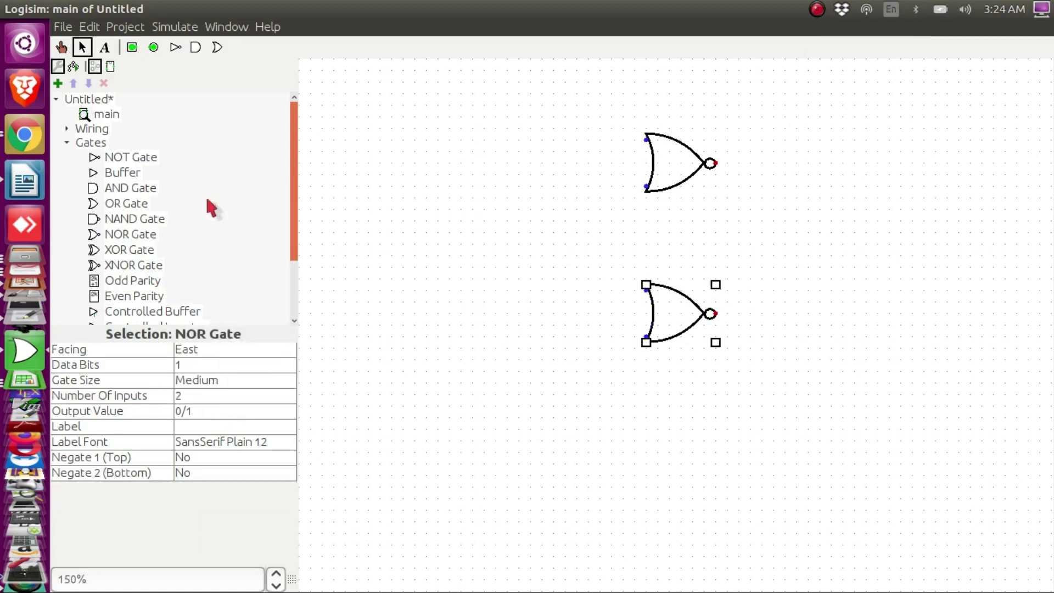
Add two input pins, wiring one to the upper NOR gate's top input and the other to the lower gate's bottom input.
click(132, 47)
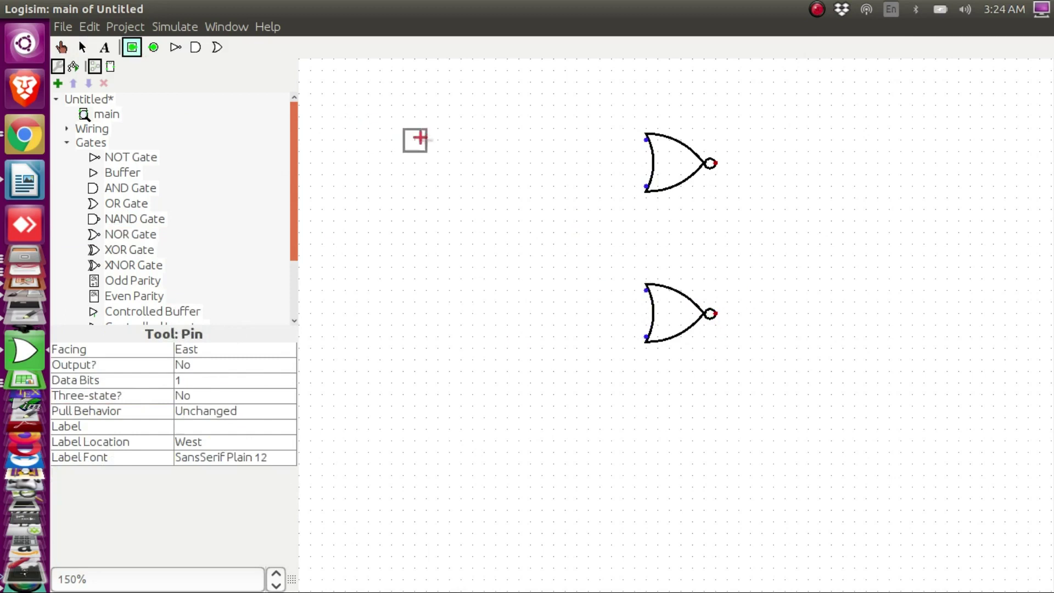
click(420, 139)
drag(428, 140, 648, 144)
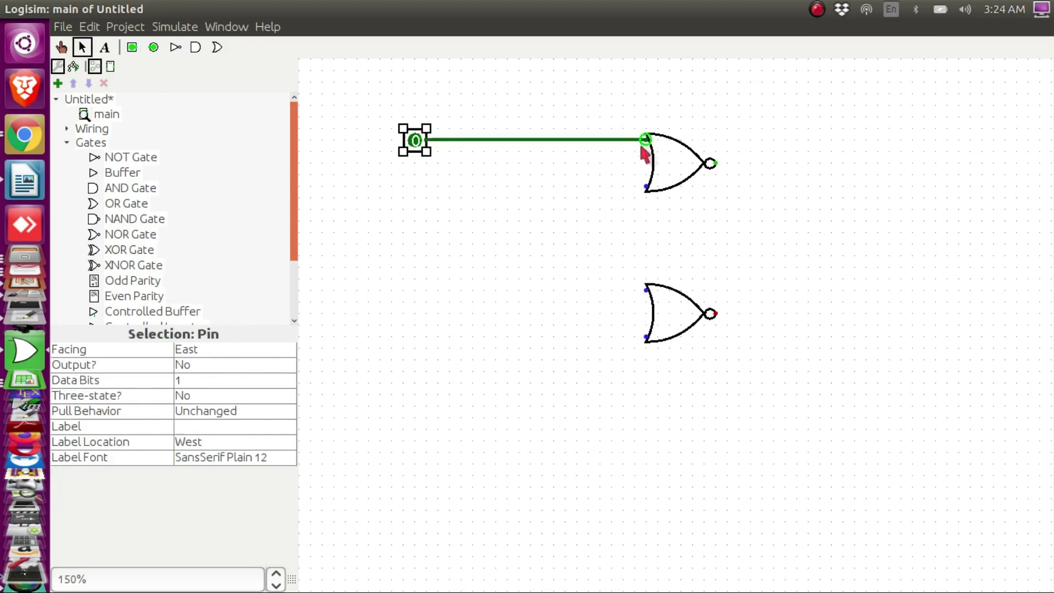
click(133, 48)
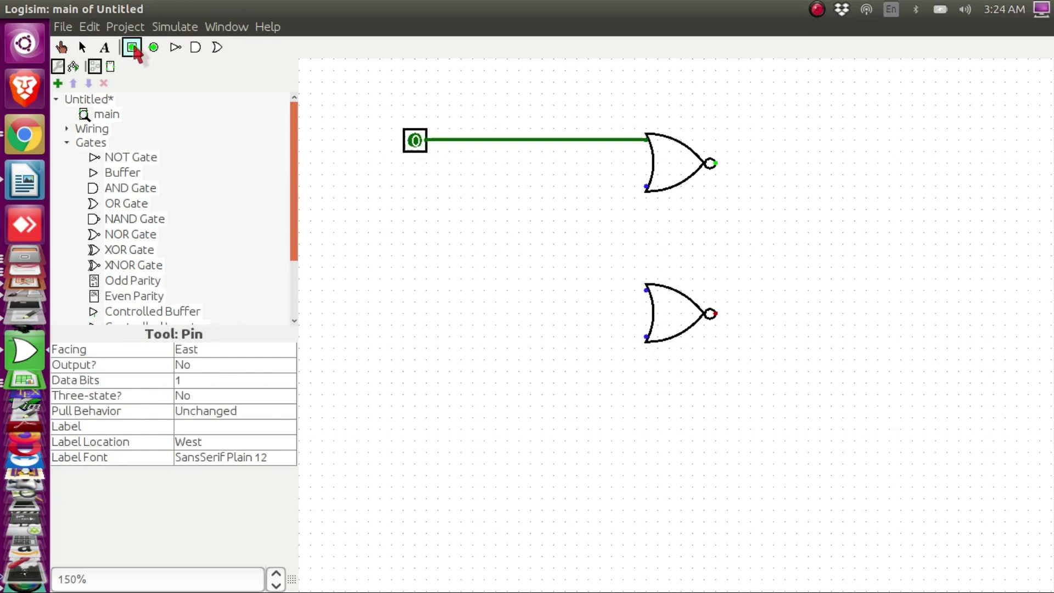
click(431, 337)
drag(430, 337, 648, 336)
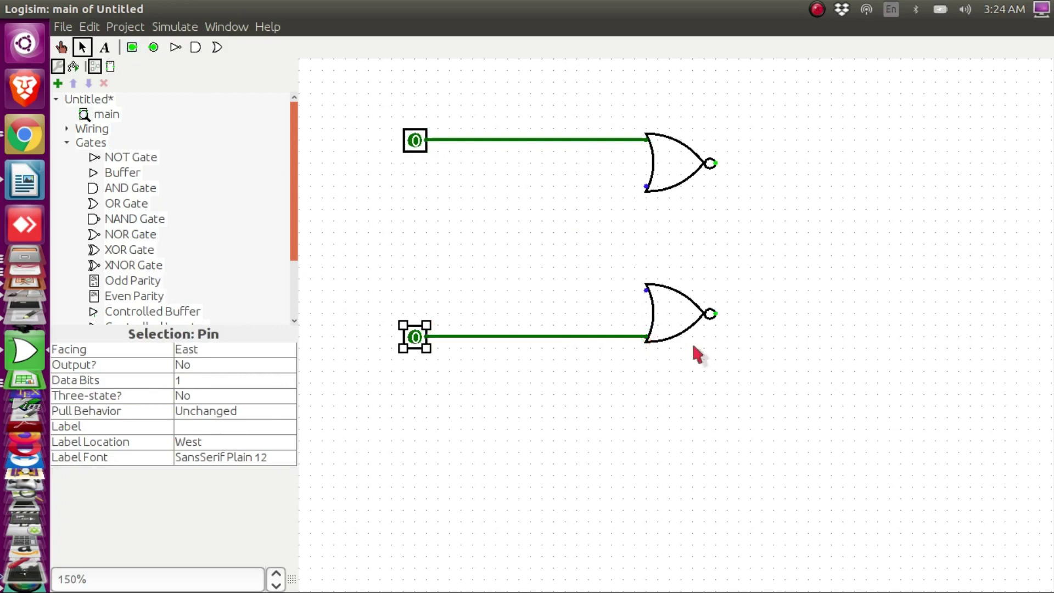
Add an output pin beside each NOR gate and wire each gate's output to its pin.
click(155, 49)
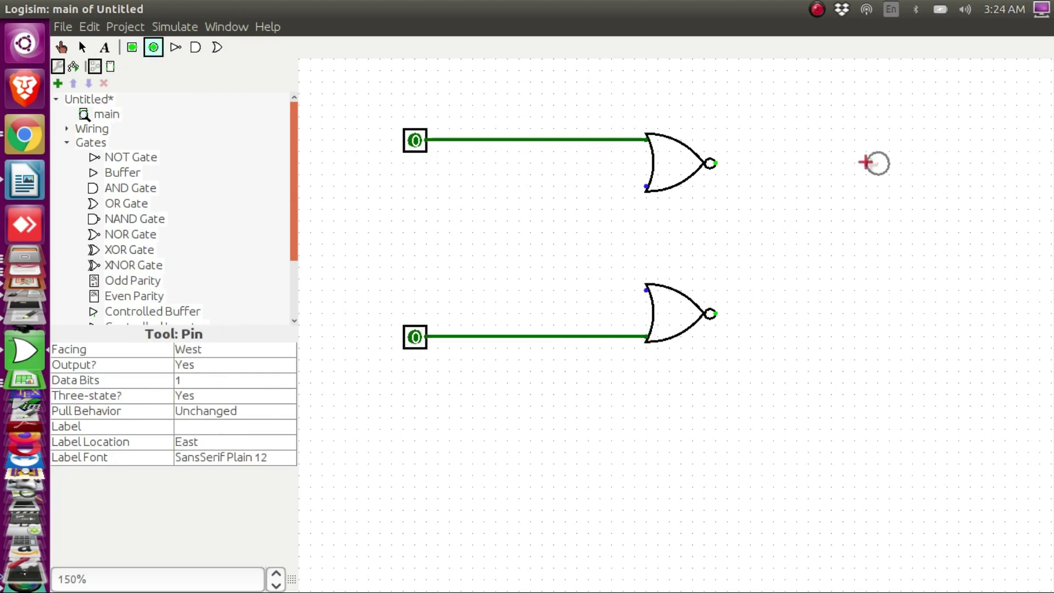
click(866, 163)
drag(714, 164, 870, 171)
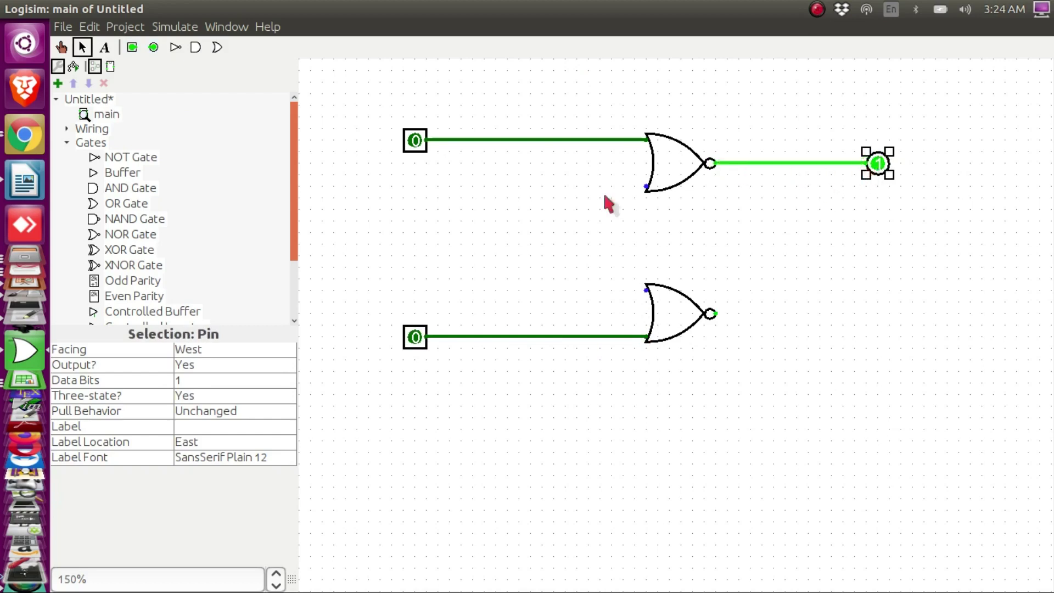
click(154, 48)
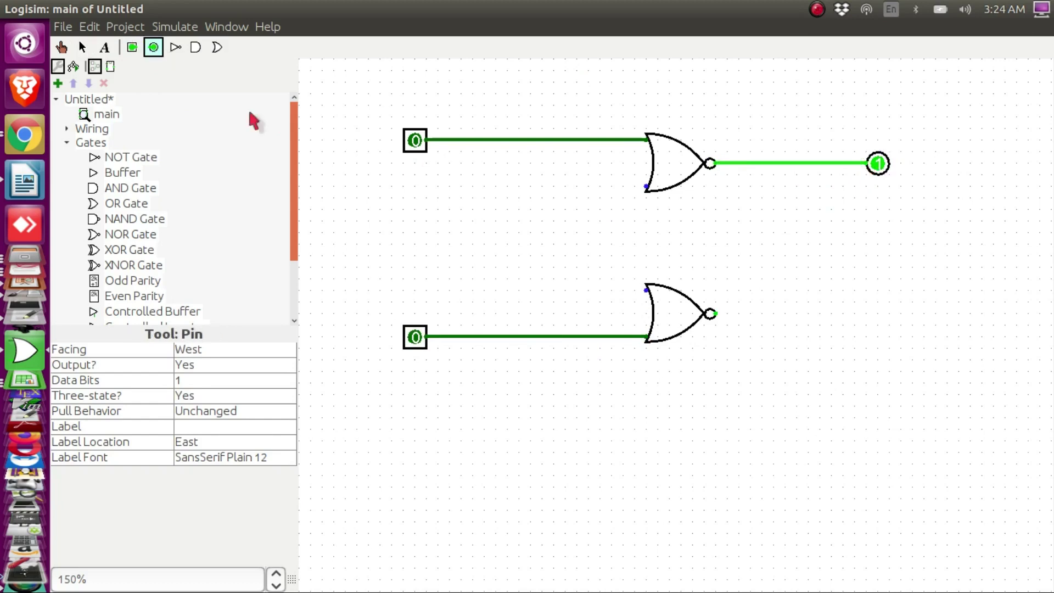
click(864, 314)
drag(714, 314, 867, 315)
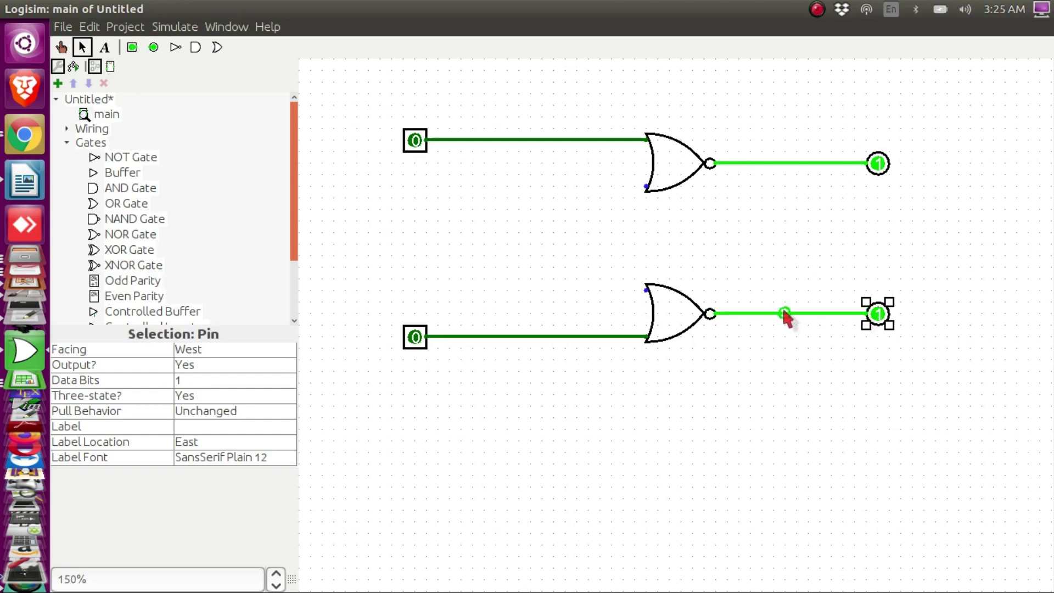
Cross-couple the NOR gates by wiring each gate's output back to the free input of the other gate.
drag(783, 312, 654, 197)
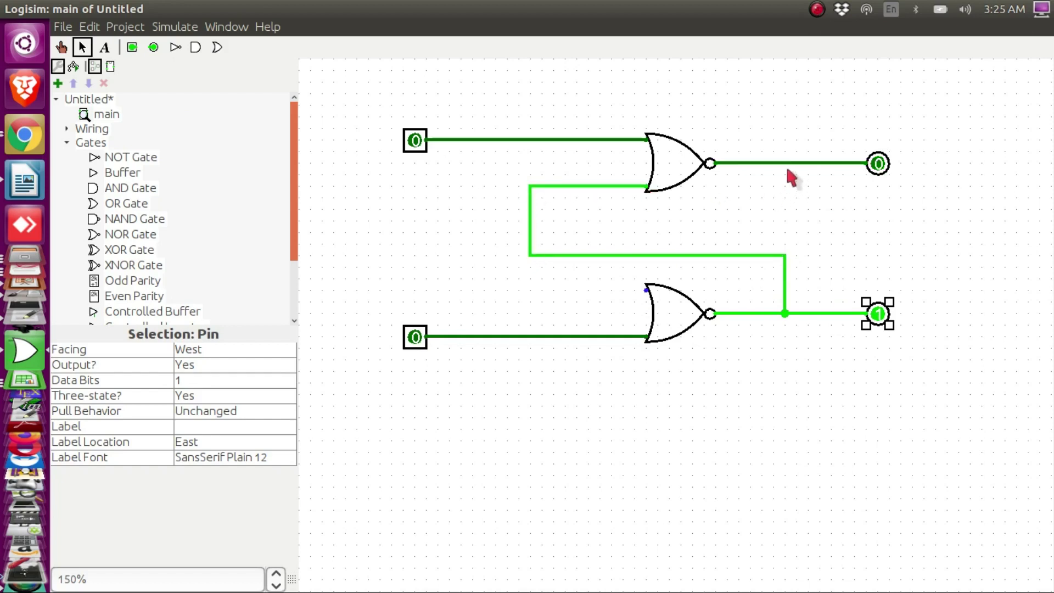
drag(785, 163, 786, 180)
drag(789, 217, 648, 290)
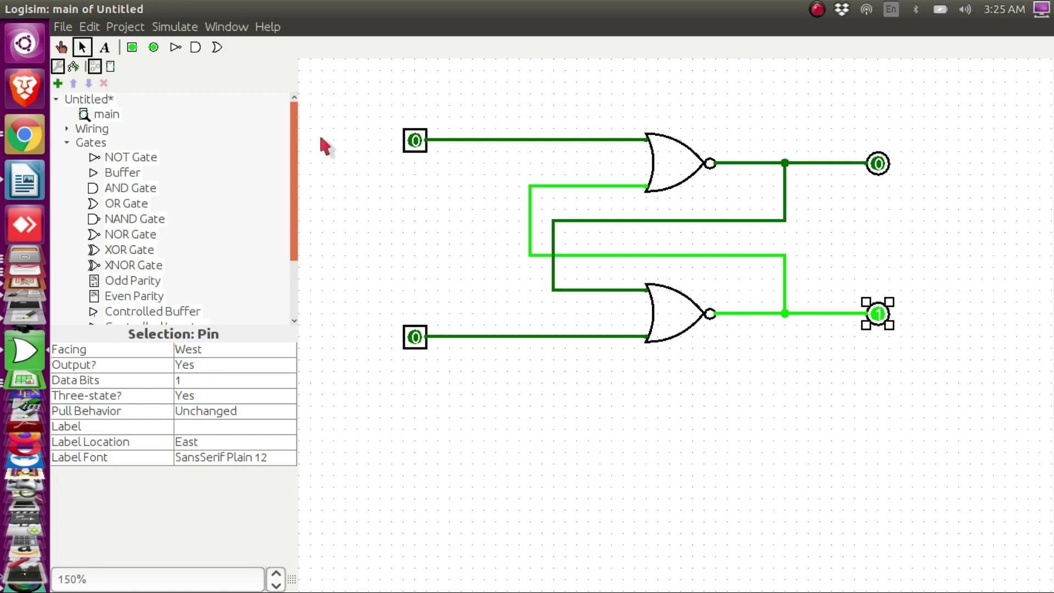
Add text labels beside the input pins: R for the upper pin and S for the lower pin.
click(104, 47)
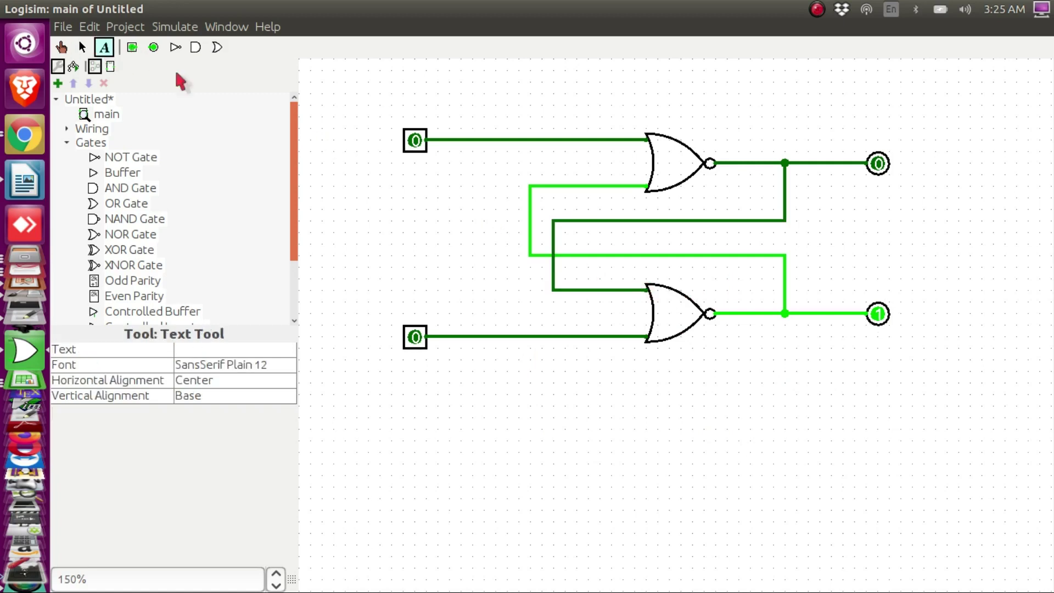
click(375, 141)
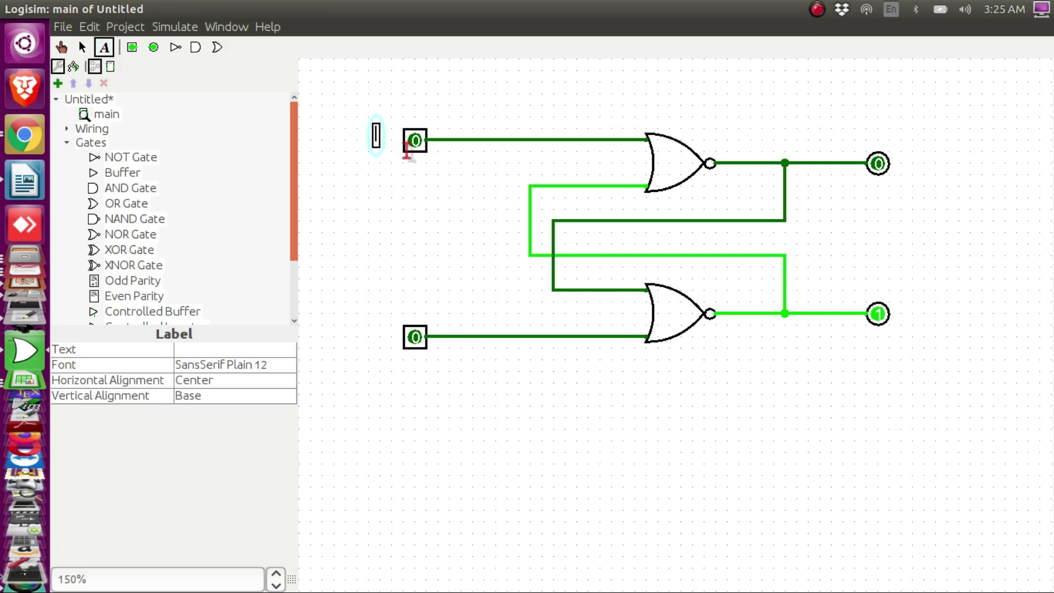
text(R)
click(365, 337)
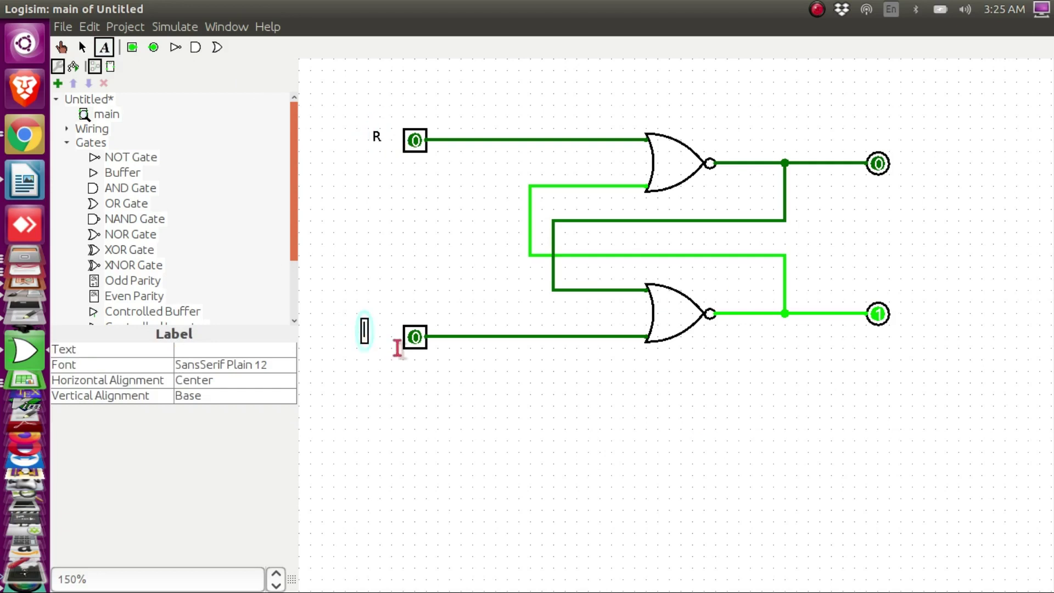
text(S)
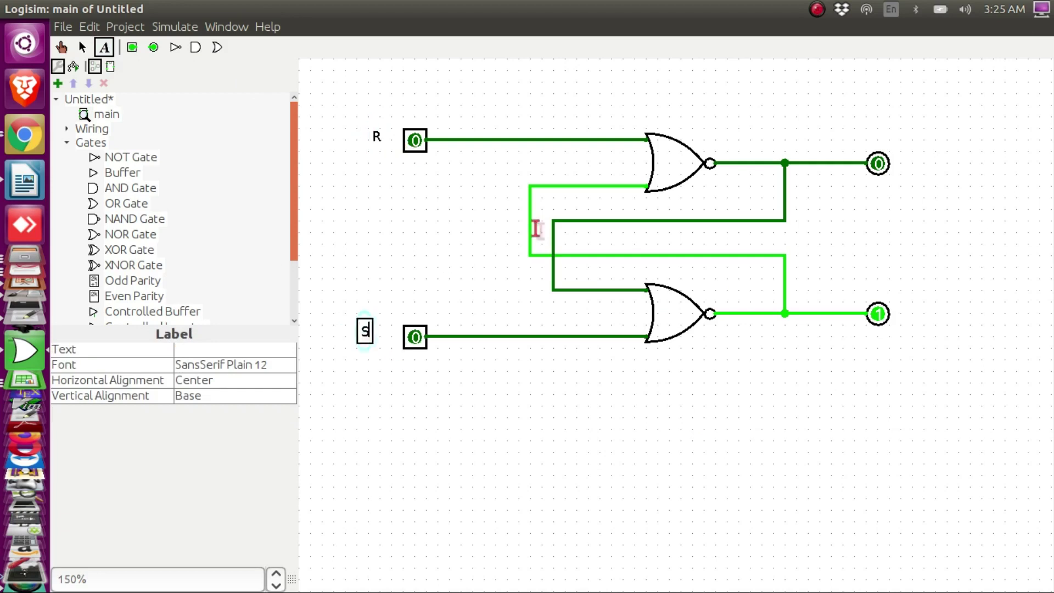
Add a text label Q and position it beside the upper output pin.
click(921, 168)
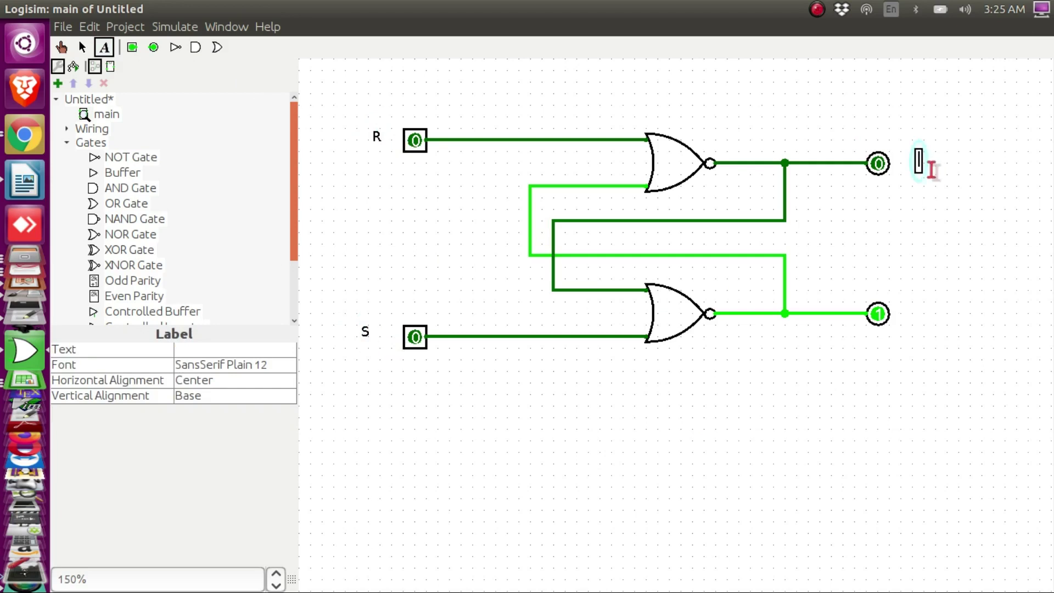
click(1025, 187)
text(Q)
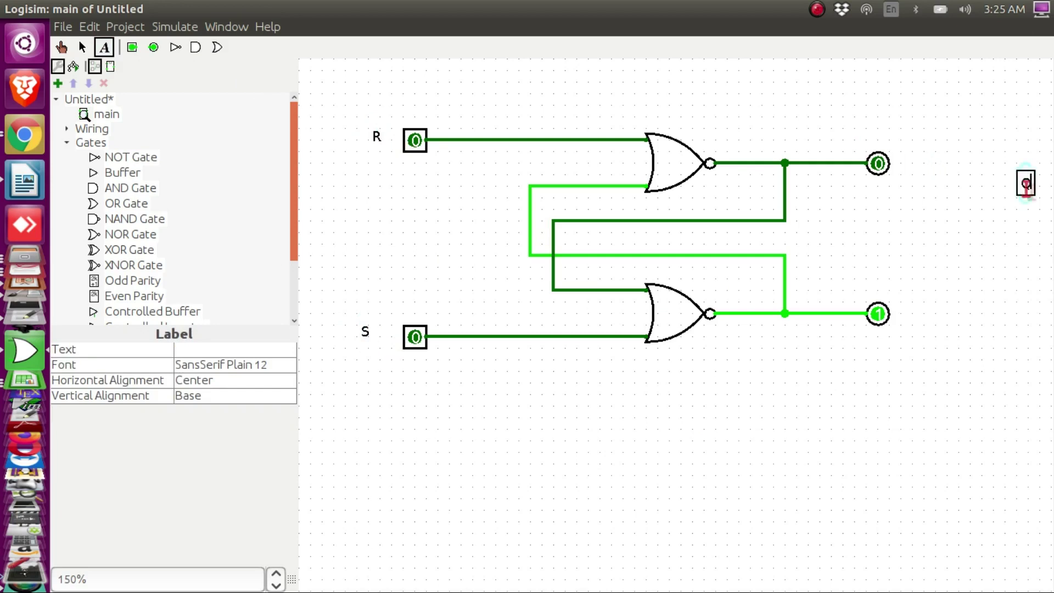
click(82, 47)
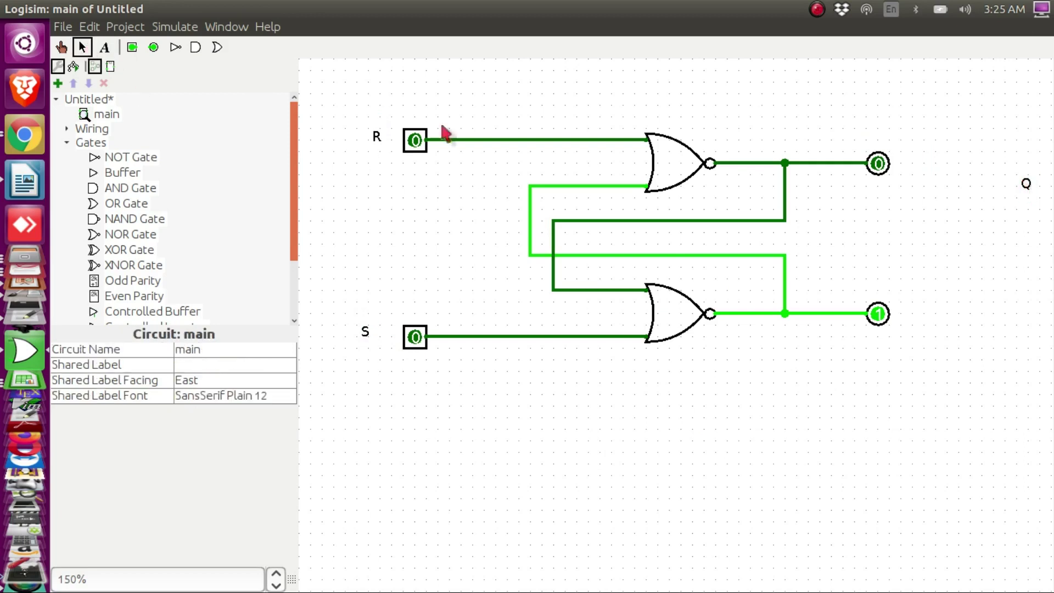
drag(1028, 182, 922, 166)
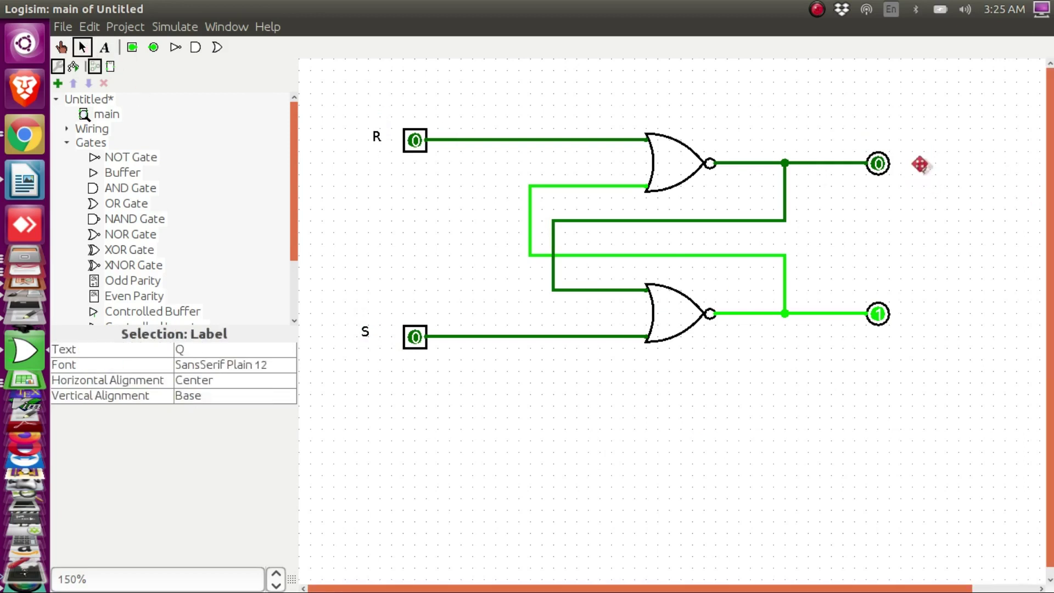
Add a text label Q' beside the lower output pin.
click(104, 47)
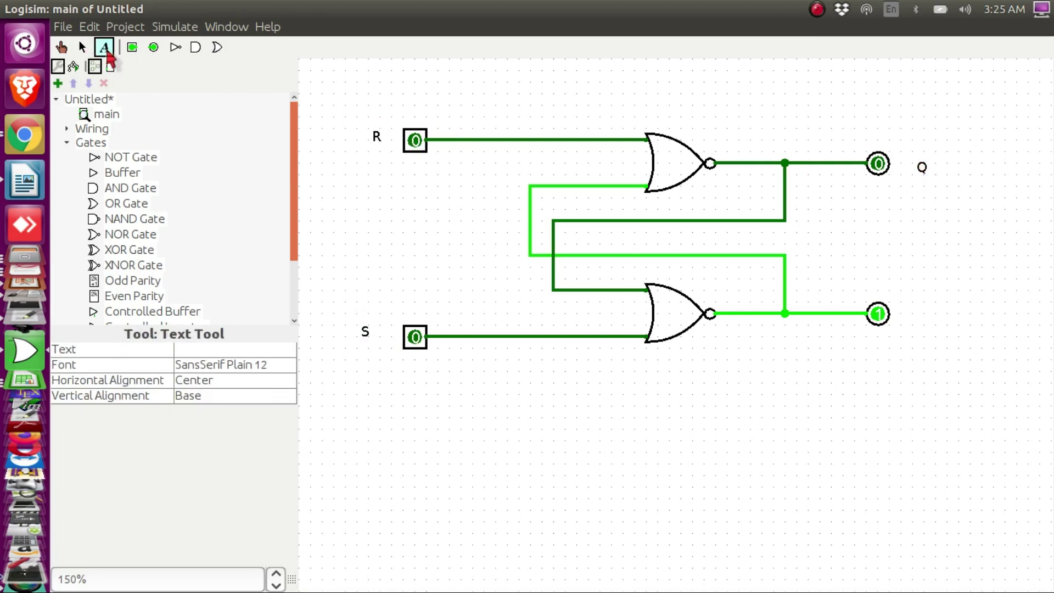
click(918, 312)
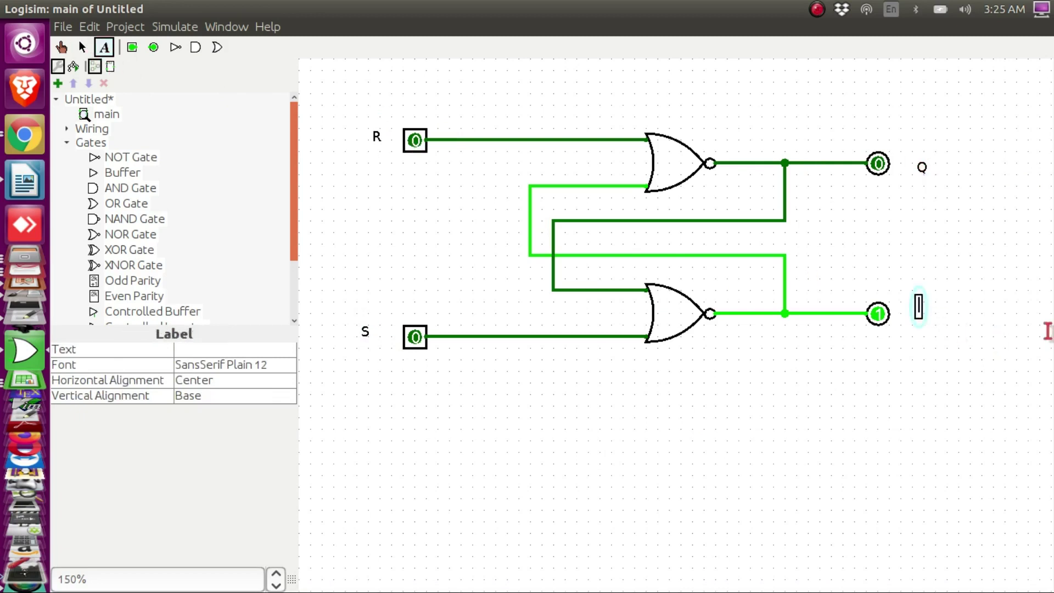
text(q)
key(BackSpace)
text(Q')
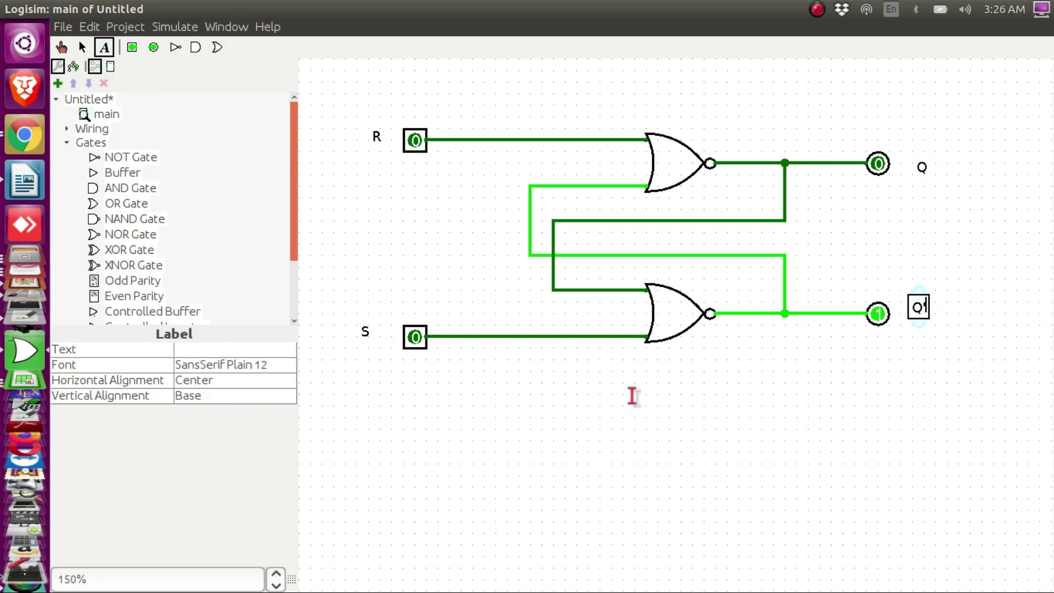
Test the latch by switching S to 1 and back to 0, followed by R to 1 and back to 0.
click(62, 47)
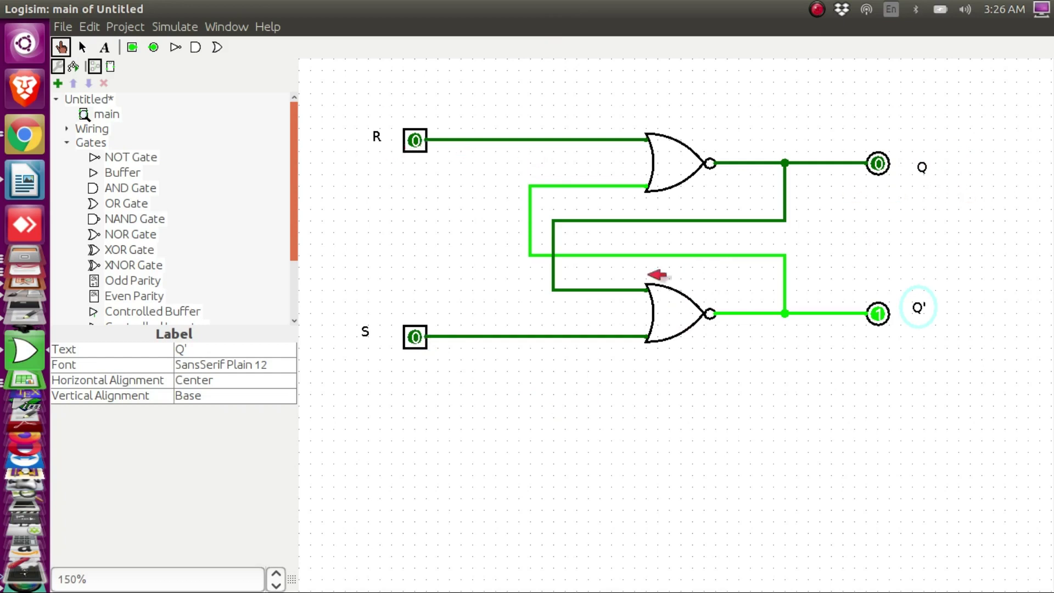
click(415, 337)
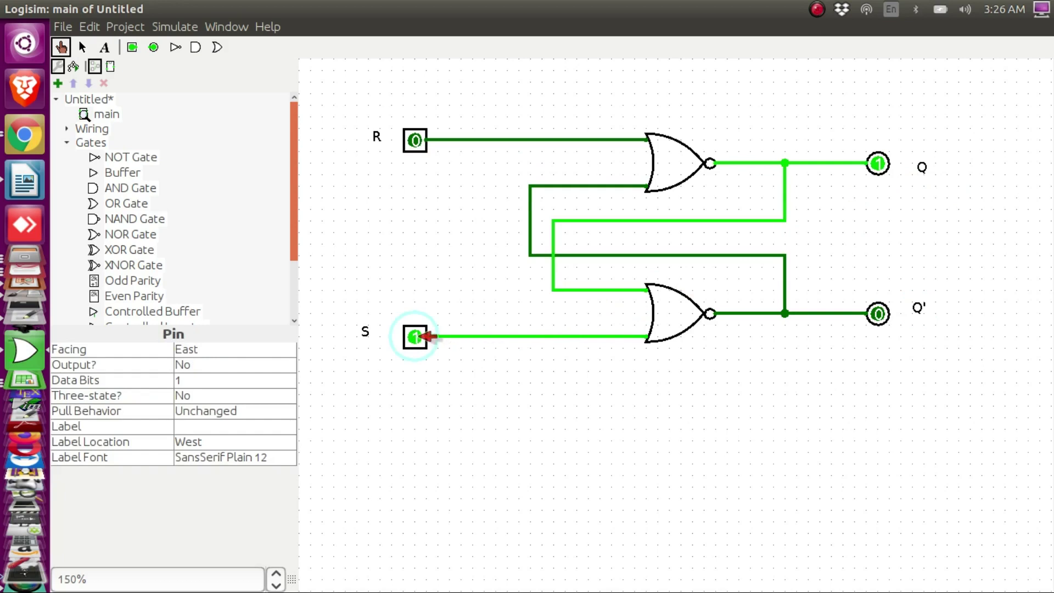
click(422, 337)
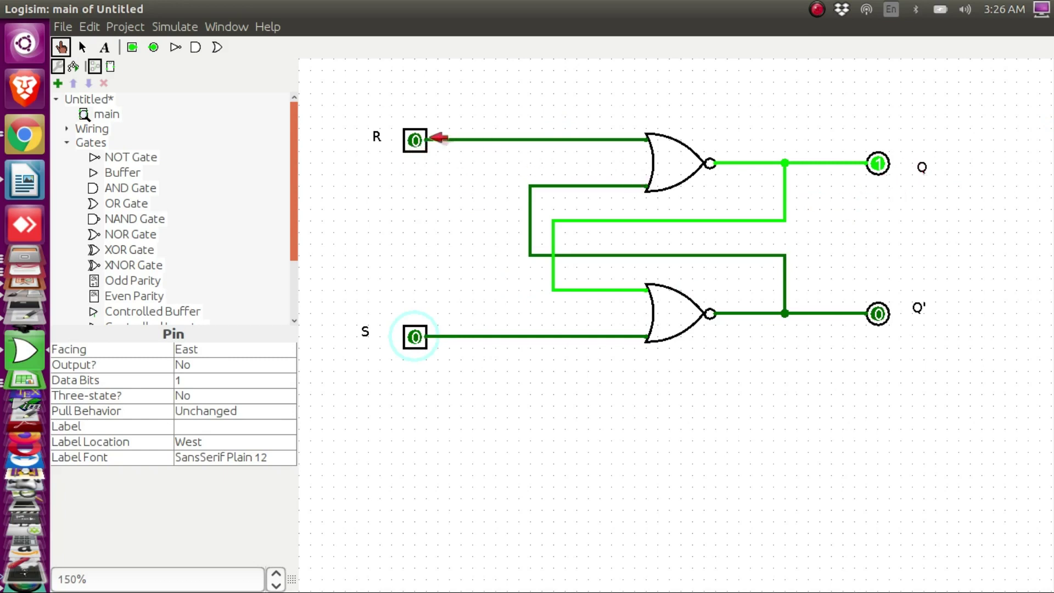
click(418, 141)
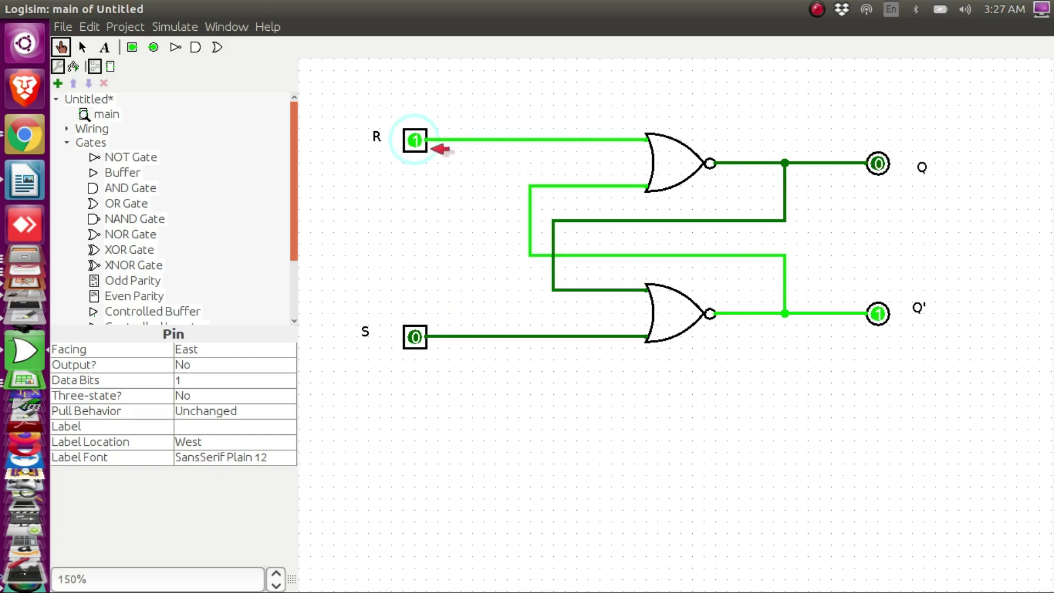
click(424, 143)
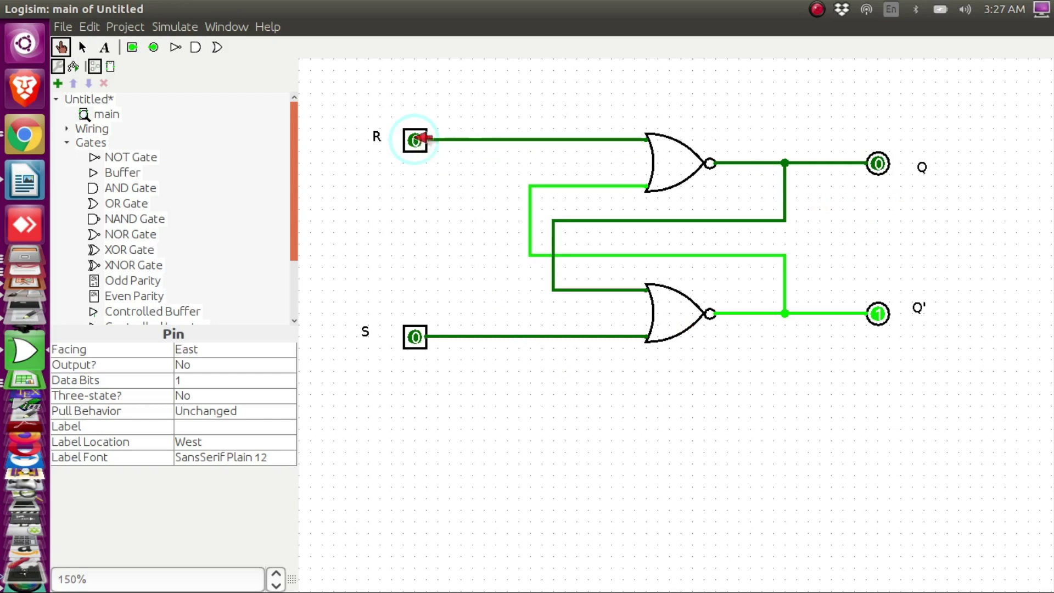
Test the latch with both inputs active: switch R and S to 1, and return R and S to 0.
click(417, 137)
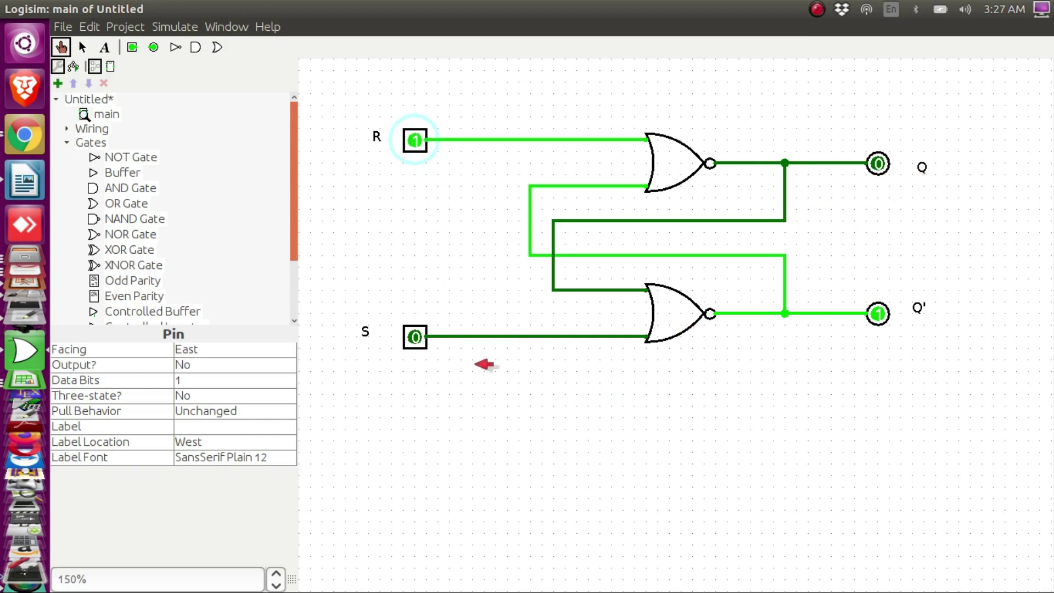
click(424, 339)
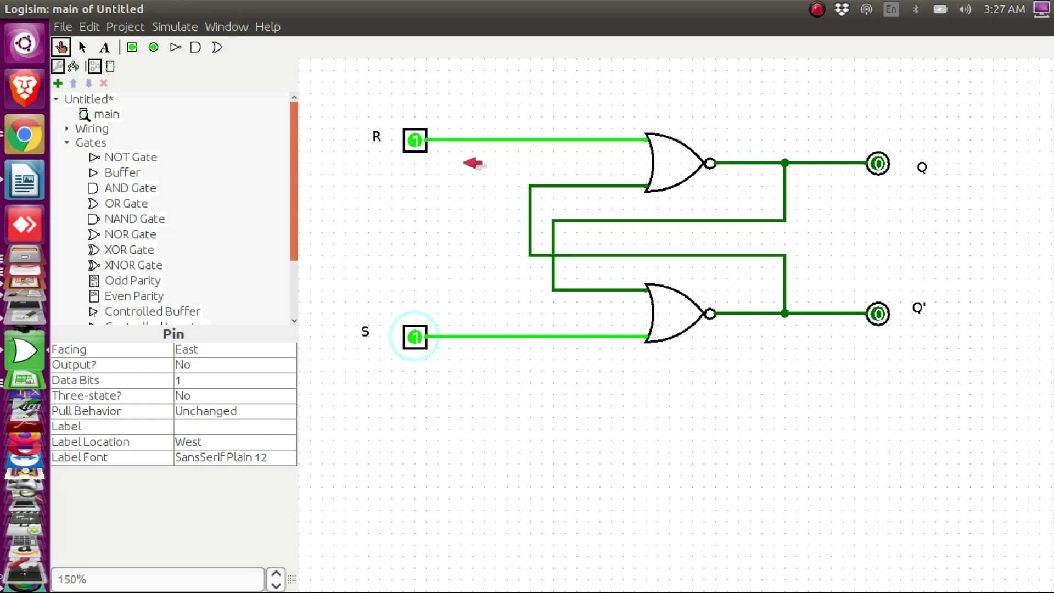
click(422, 142)
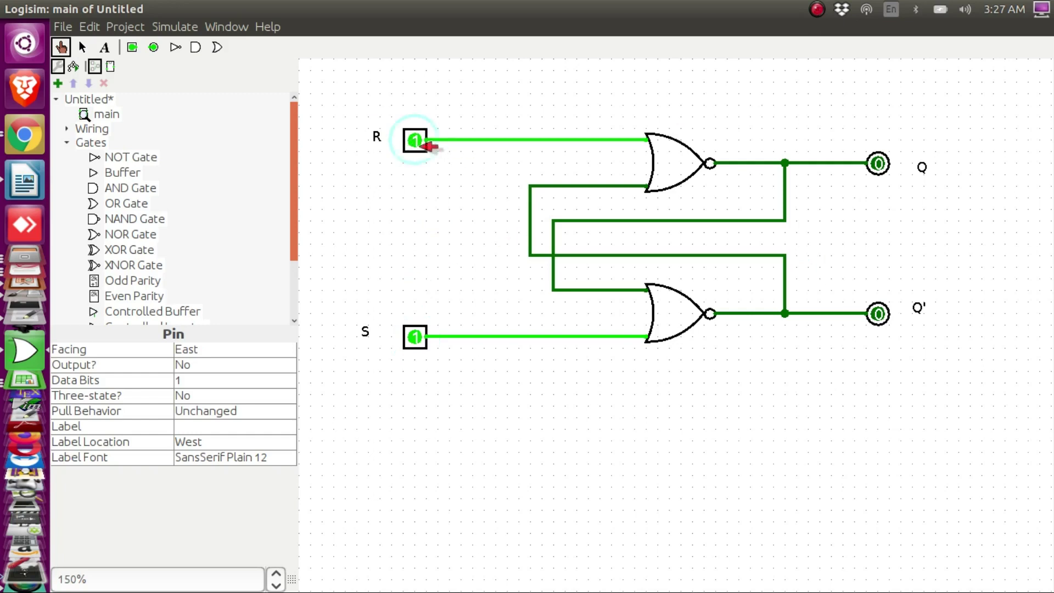
click(416, 337)
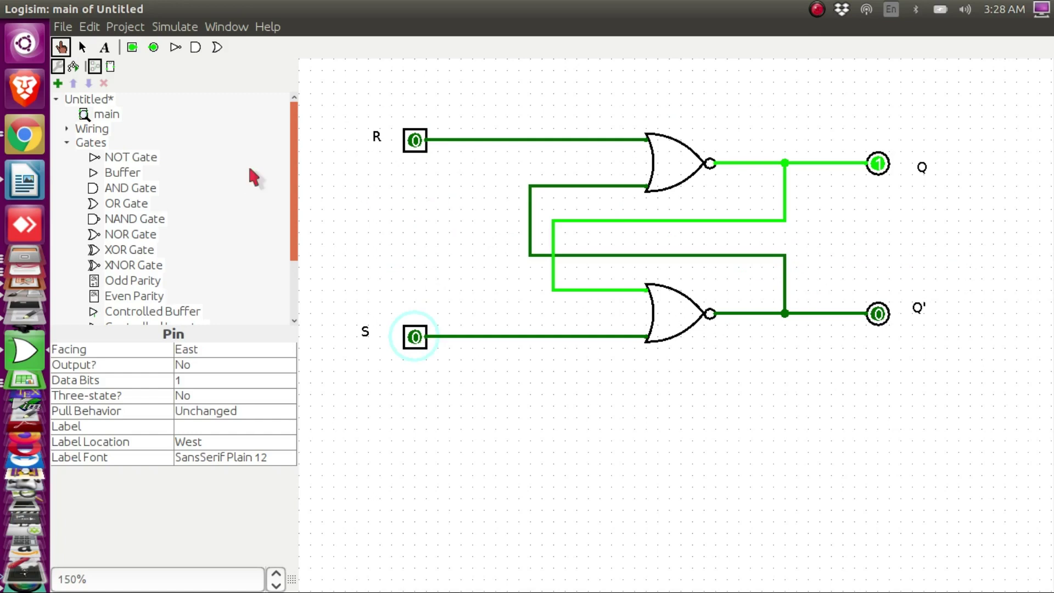
Create a new circuit project and place two NAND gates, one below the other.
click(64, 26)
click(69, 47)
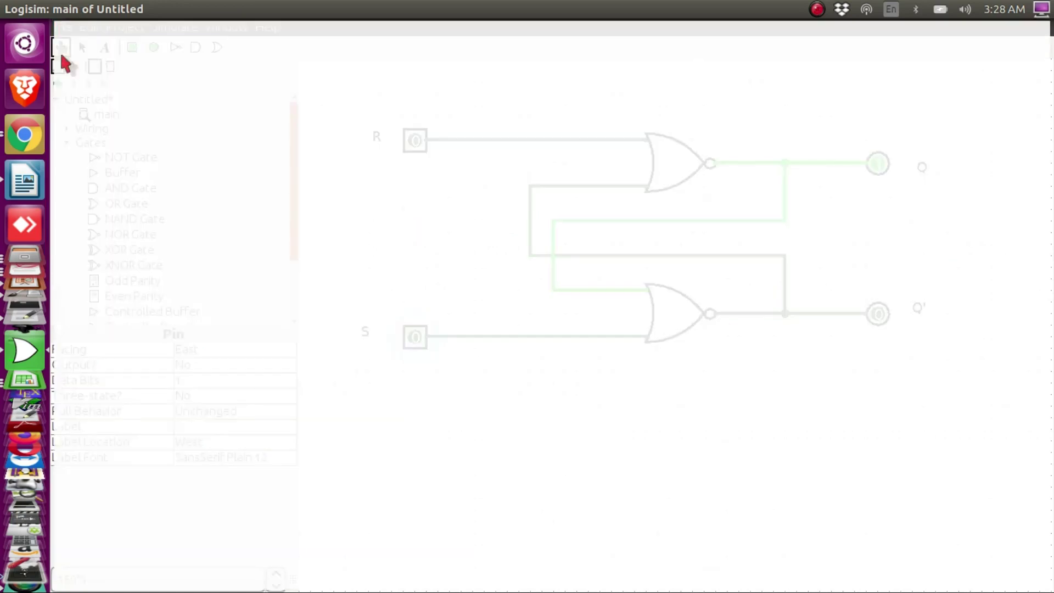
click(69, 142)
click(126, 220)
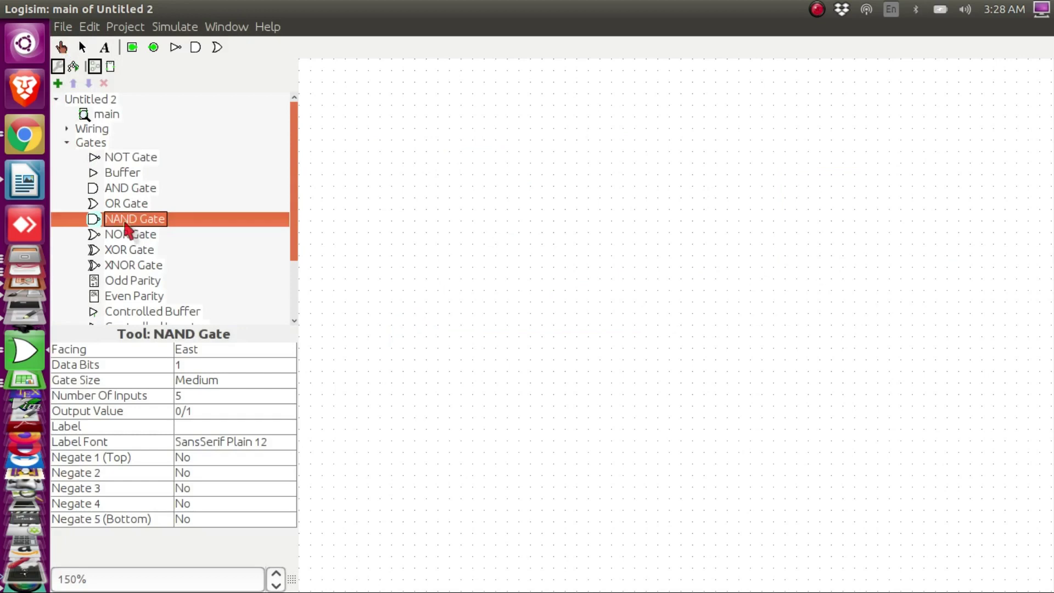
click(780, 163)
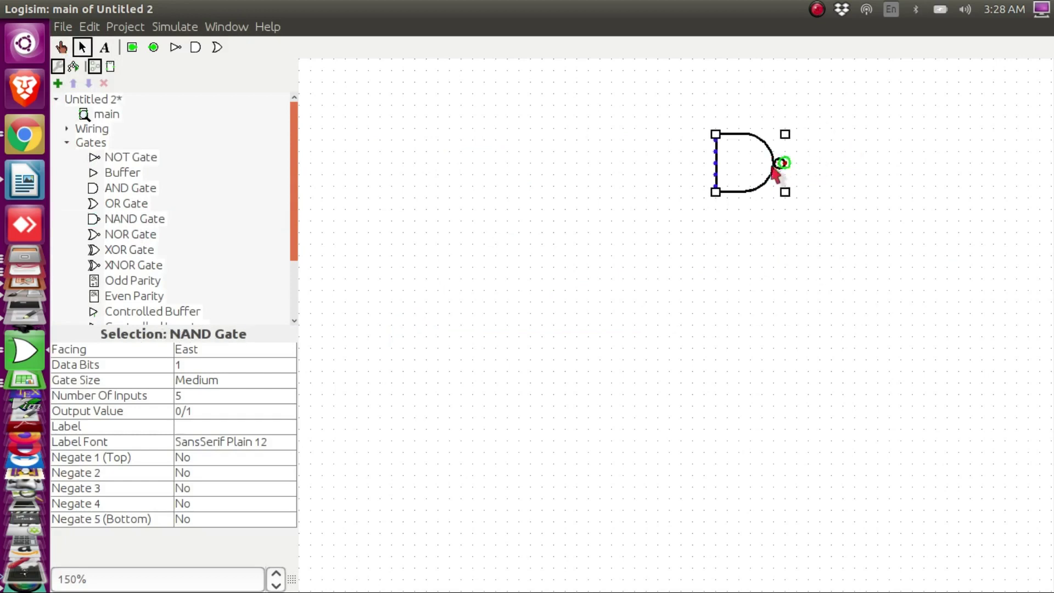
click(135, 220)
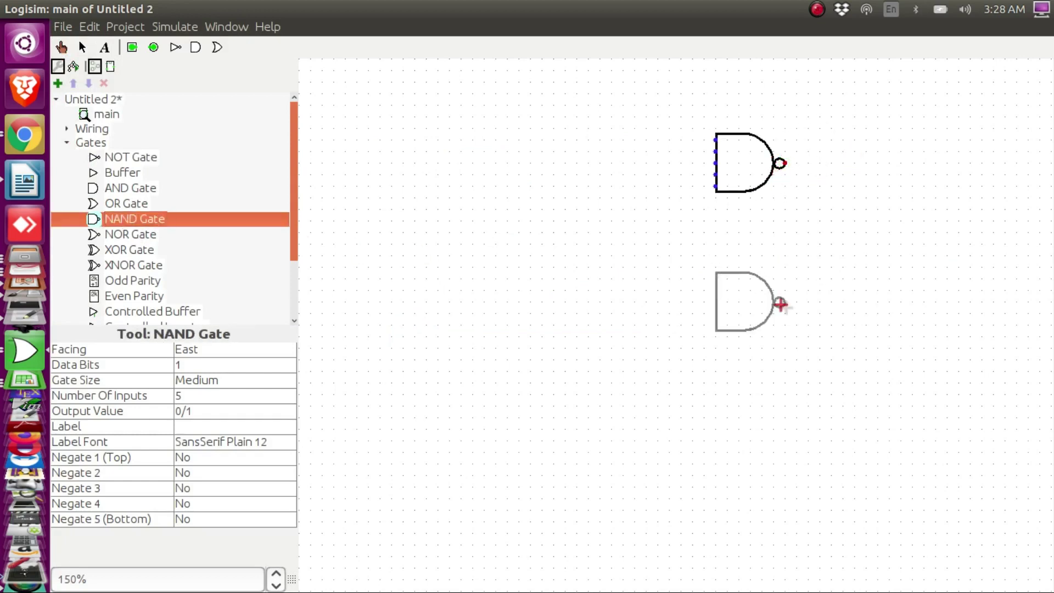
click(793, 336)
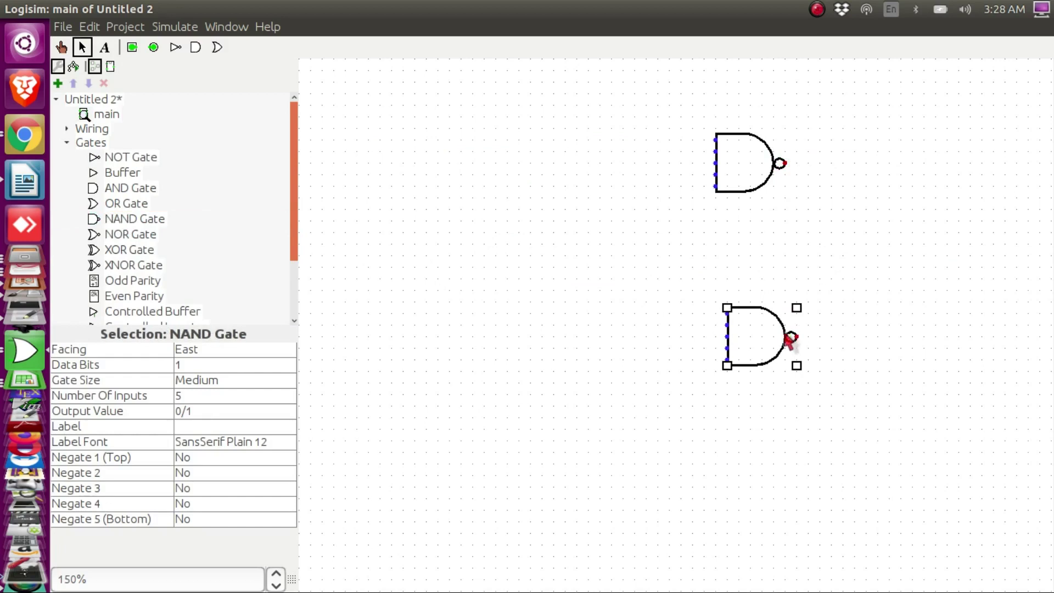
Set the number of inputs to 2 on both the lower and the upper NAND gate.
click(244, 396)
scroll(242, 332, up, 1)
click(243, 197)
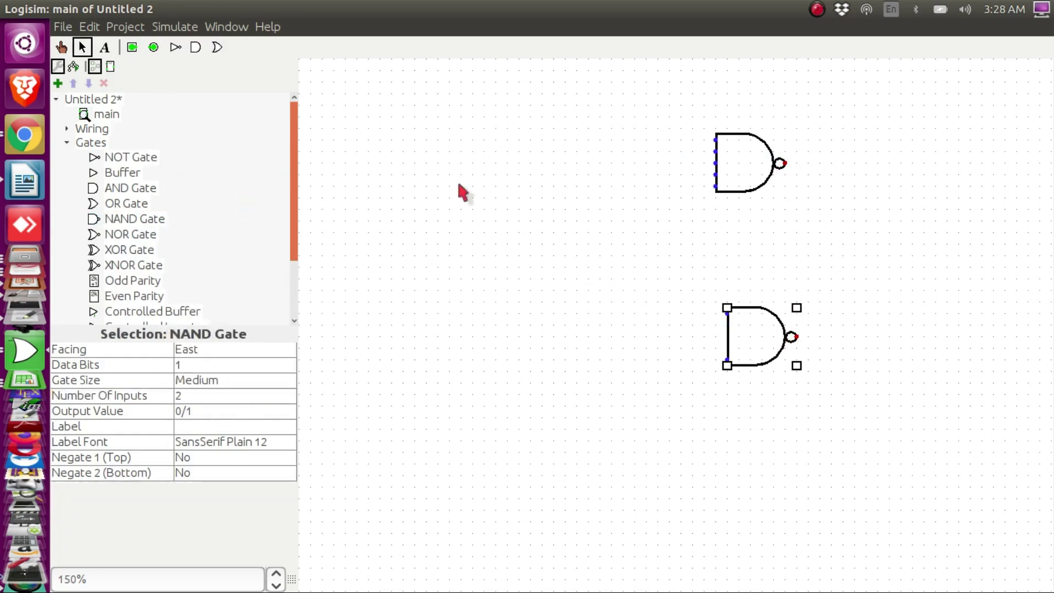
click(747, 175)
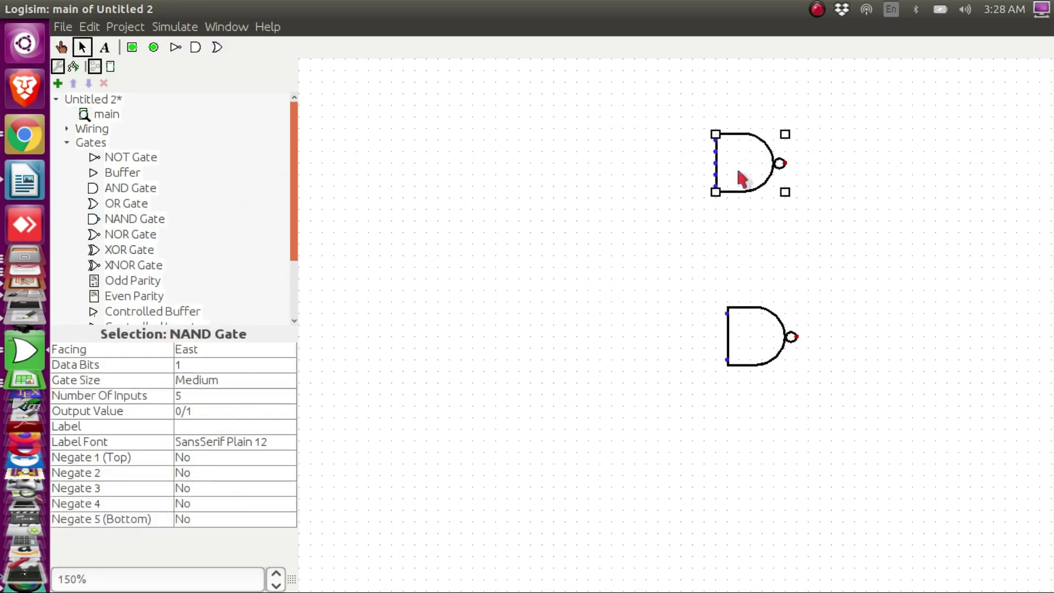
click(206, 395)
scroll(212, 372, up, 2)
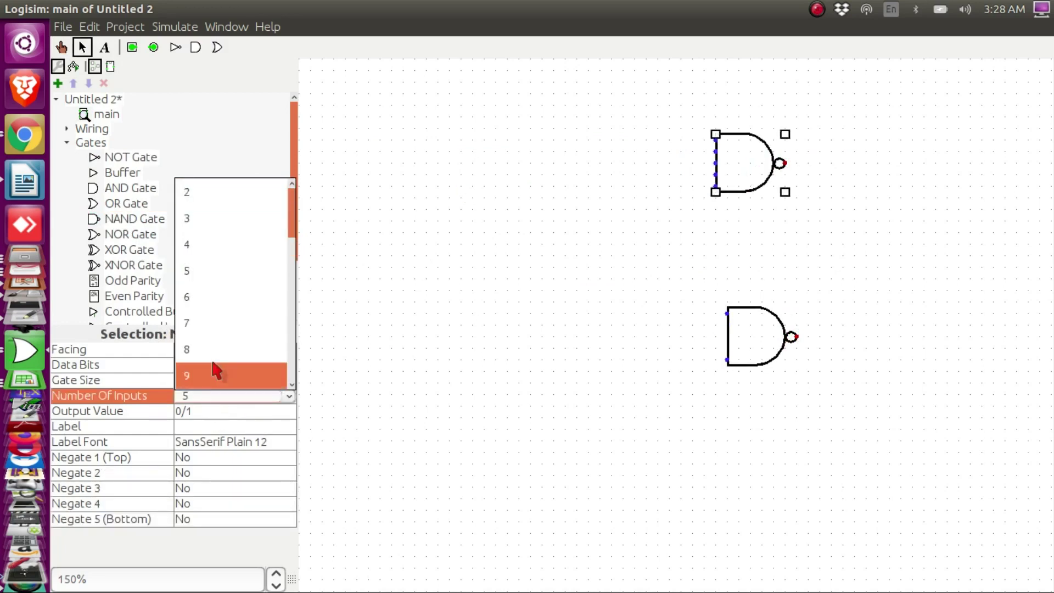
click(252, 197)
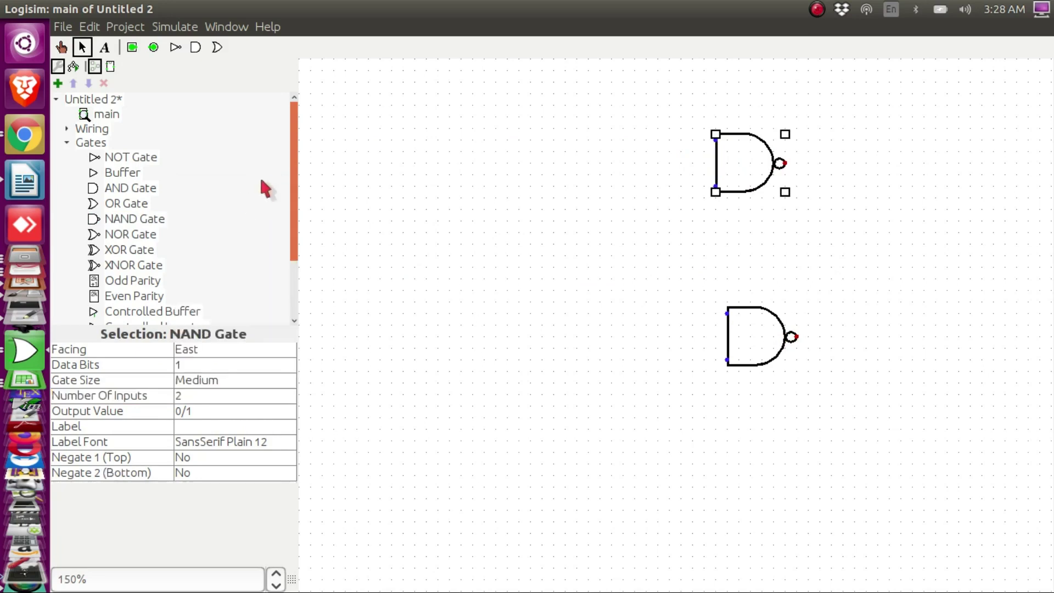
Add two input pins and wire them to the upper NAND gate's top input and the lower NAND gate's bottom input.
click(132, 48)
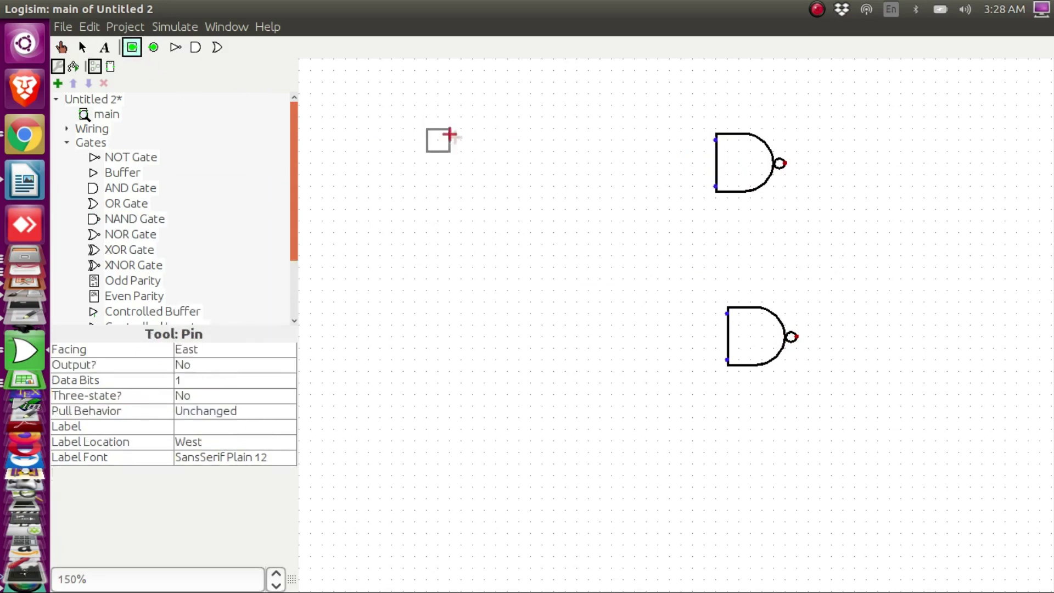
click(427, 141)
drag(428, 141, 717, 141)
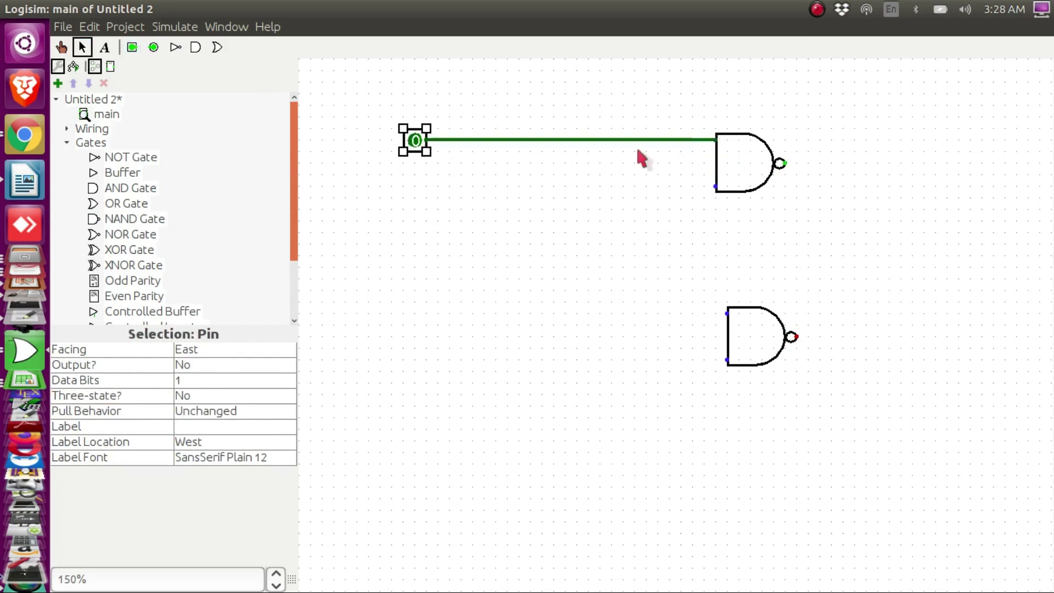
click(130, 48)
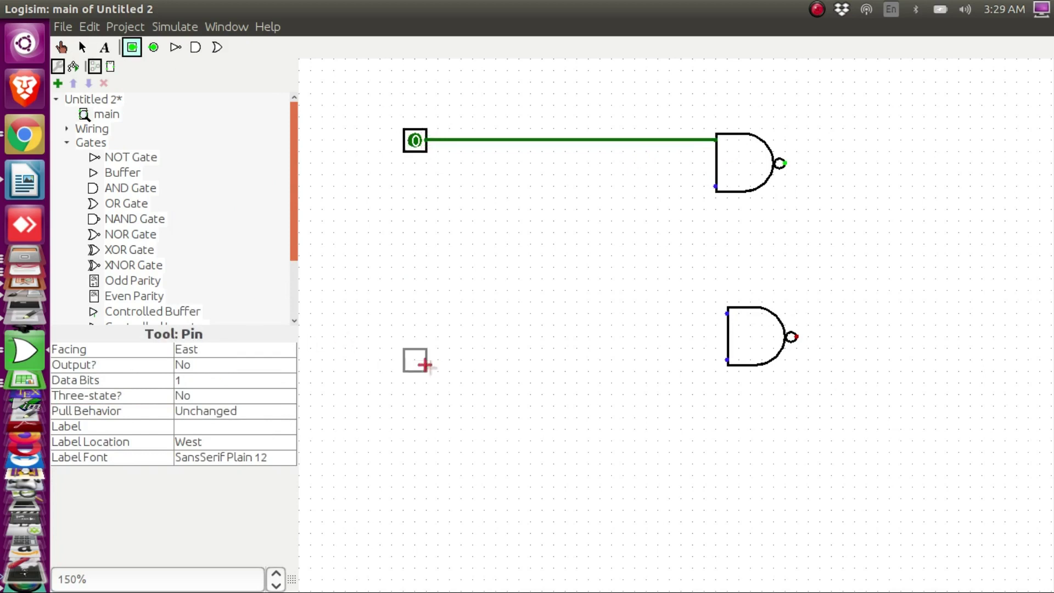
click(427, 362)
drag(427, 362, 727, 361)
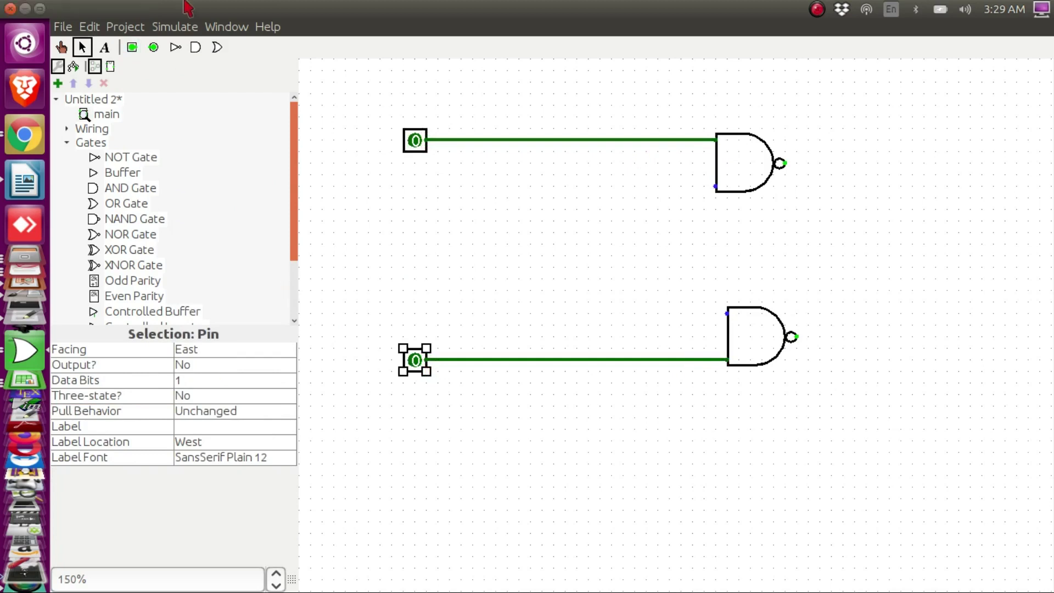
Add two output pins and wire each one to the output of the NAND gate beside it.
click(153, 48)
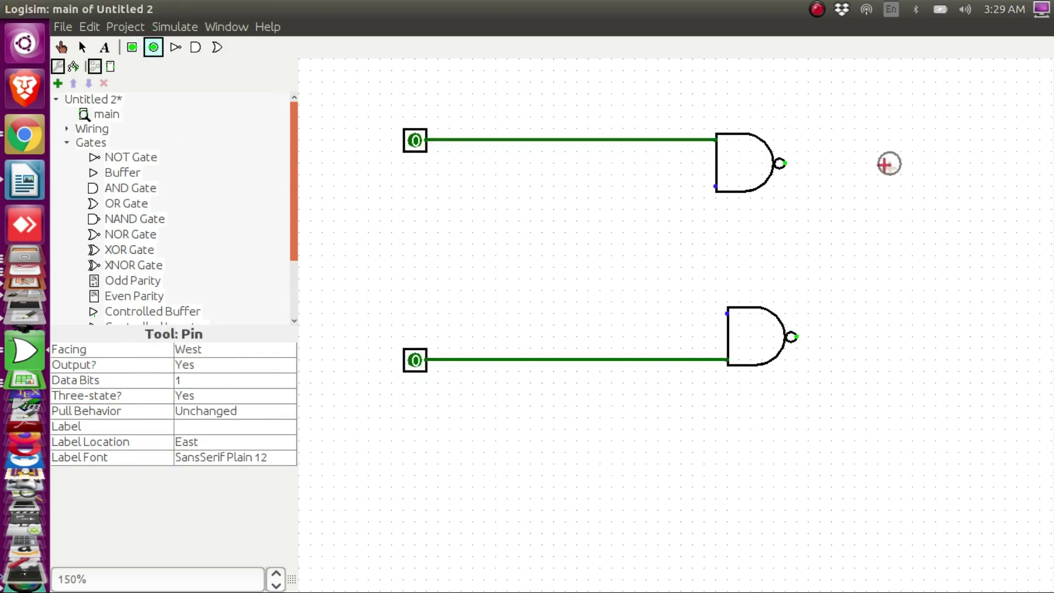
click(912, 164)
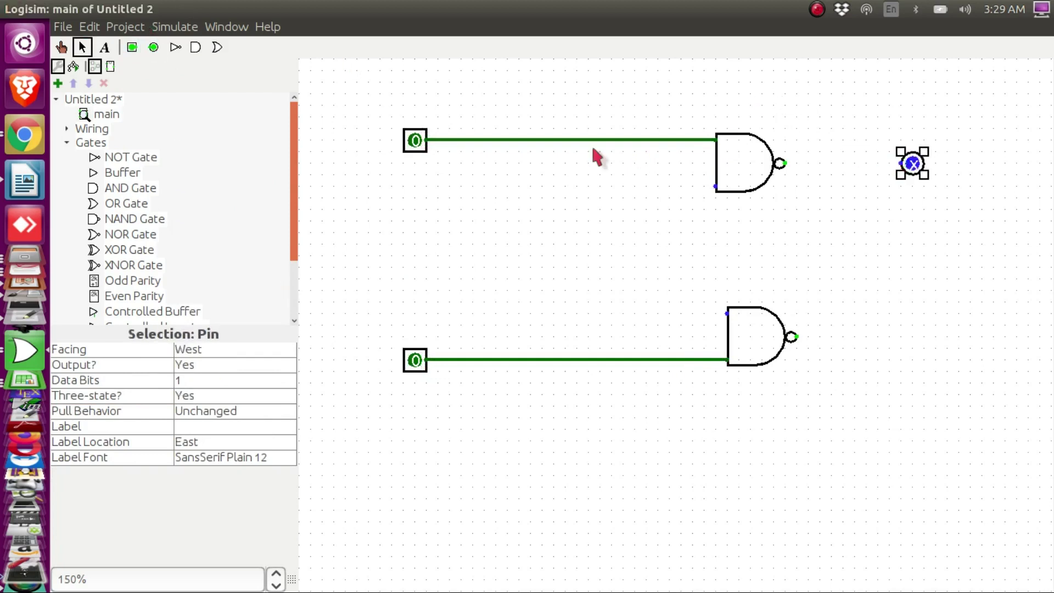
click(153, 47)
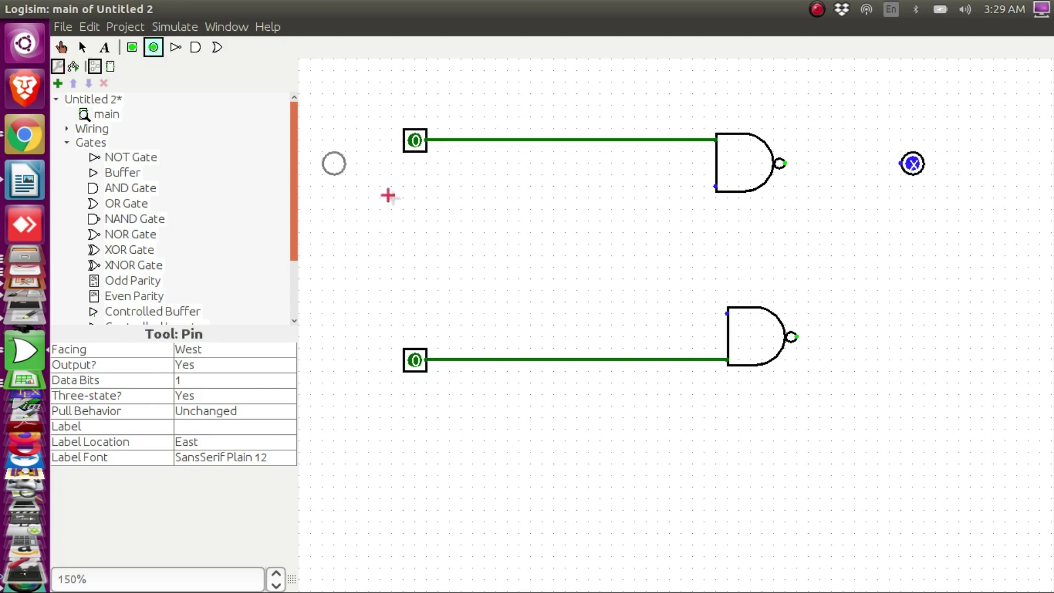
click(912, 336)
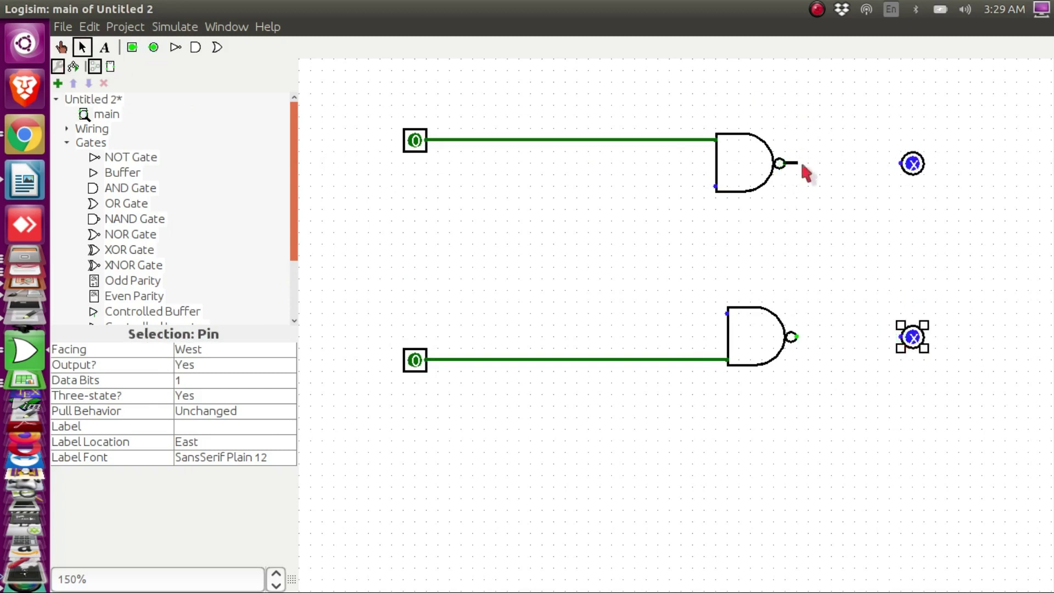
drag(893, 173, 903, 170)
drag(796, 337, 901, 337)
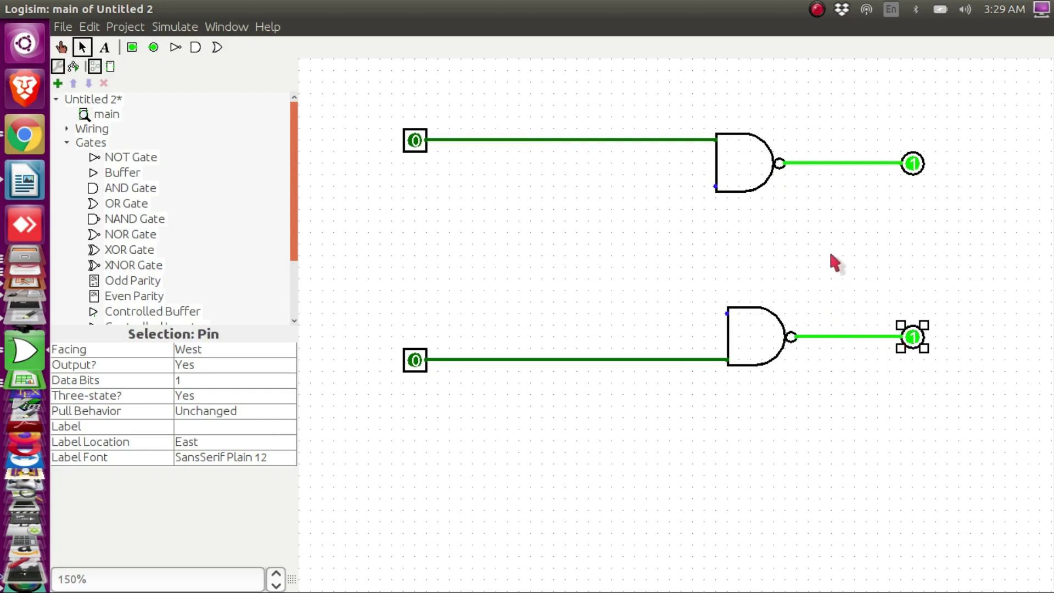
click(853, 336)
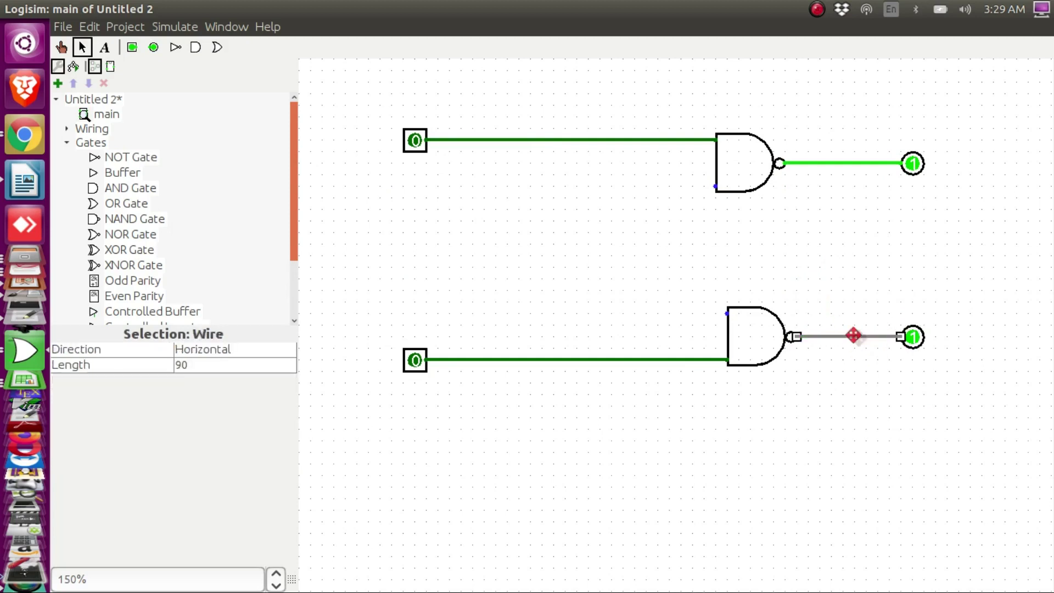
drag(853, 336, 858, 302)
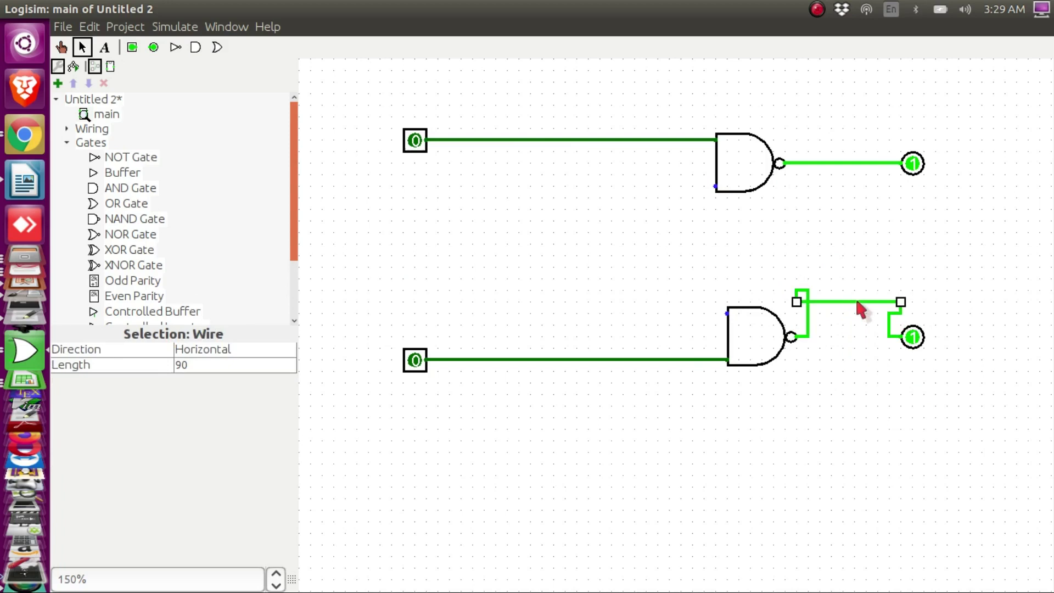
key(ctrl+z)
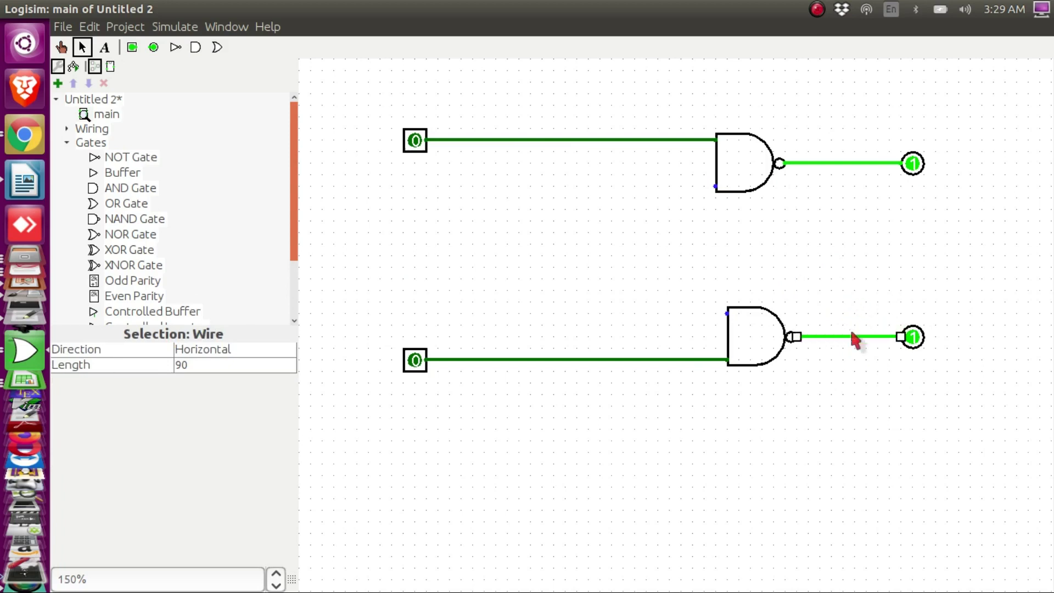
click(860, 372)
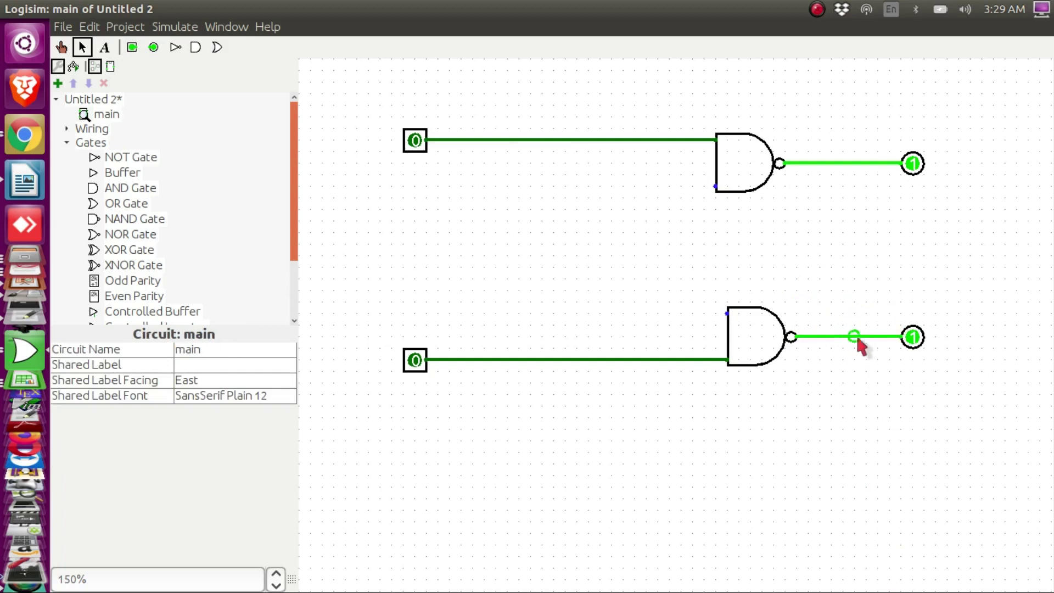
Cross-couple the NAND gates by wiring each gate's output line to the free input of the other gate.
drag(859, 301, 725, 190)
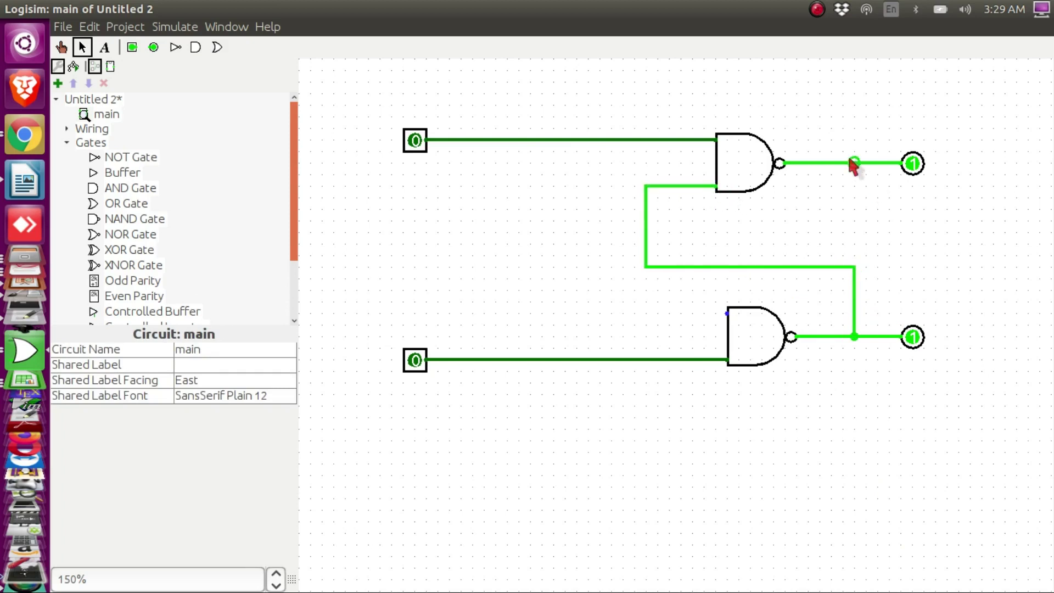
drag(845, 163, 727, 313)
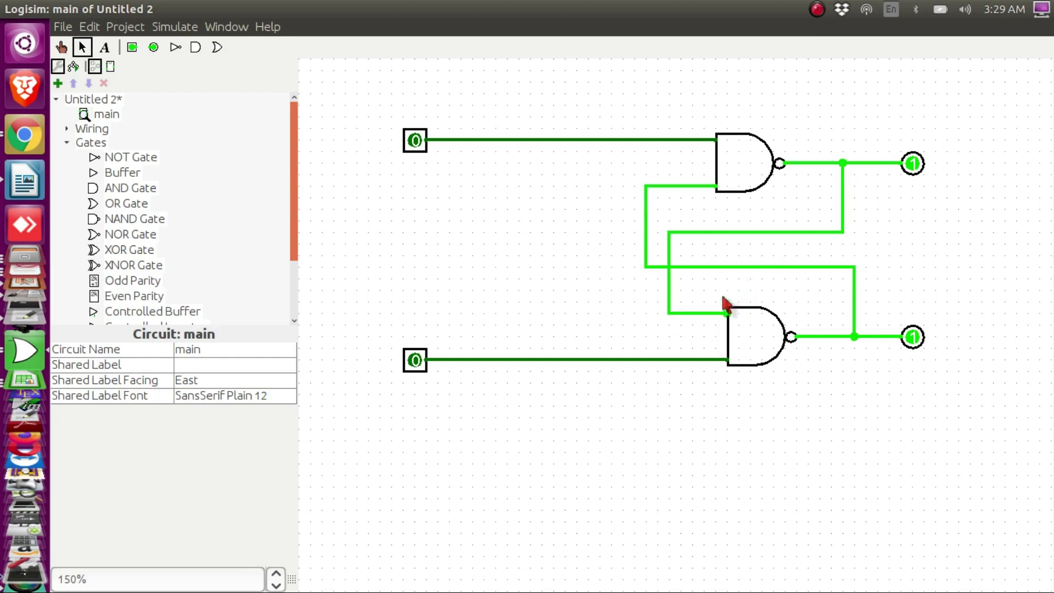
drag(729, 313, 732, 313)
Add text labels beside the input pins: S for the upper pin and R for the lower pin.
click(104, 47)
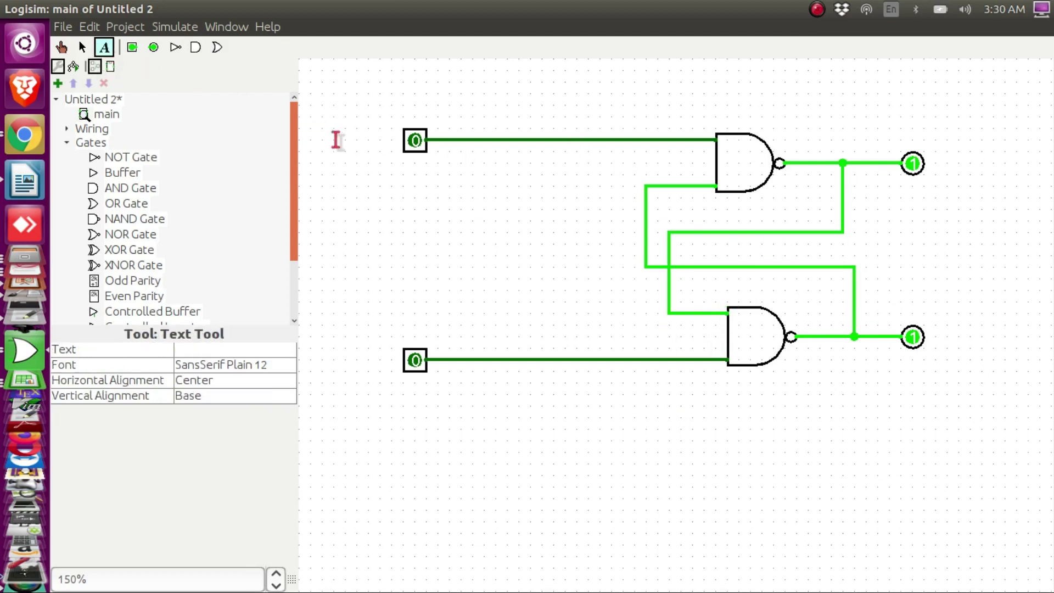
click(373, 137)
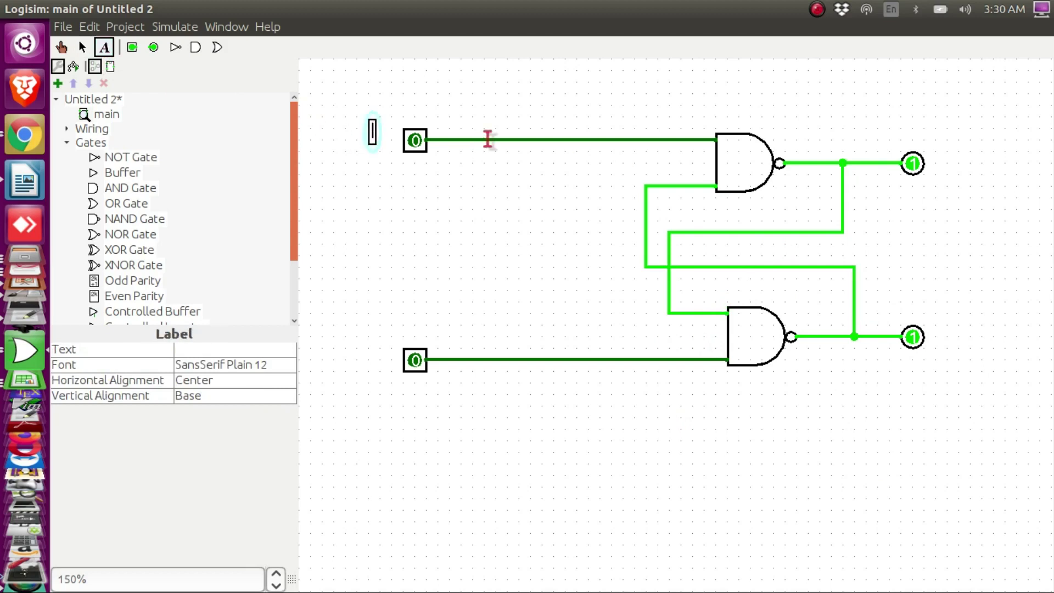
text(S)
click(362, 360)
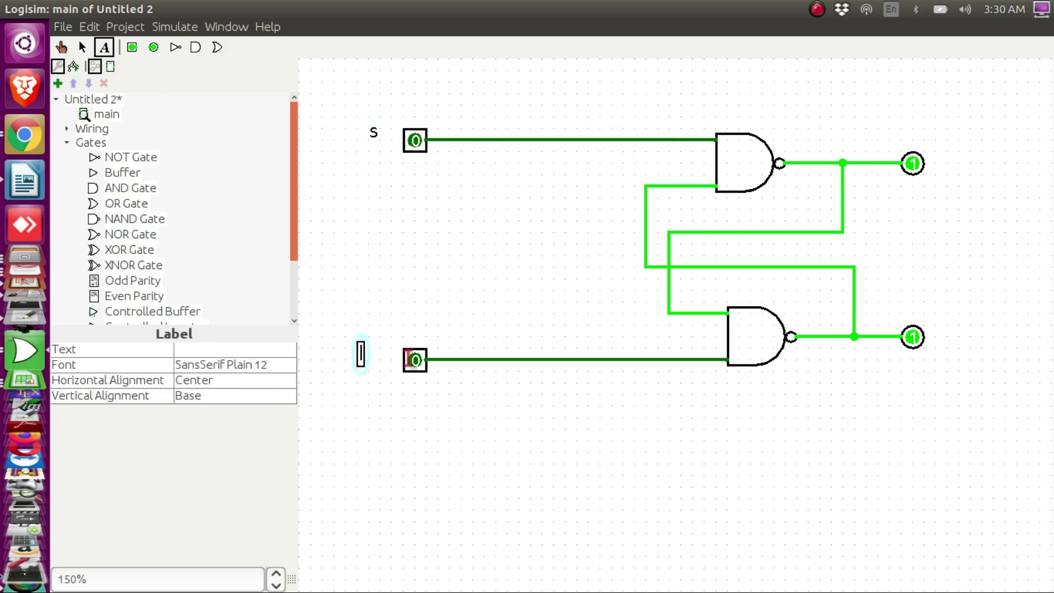
text(R)
Add text labels beside the output pins: Q for the upper pin and Q' for the lower pin.
click(957, 168)
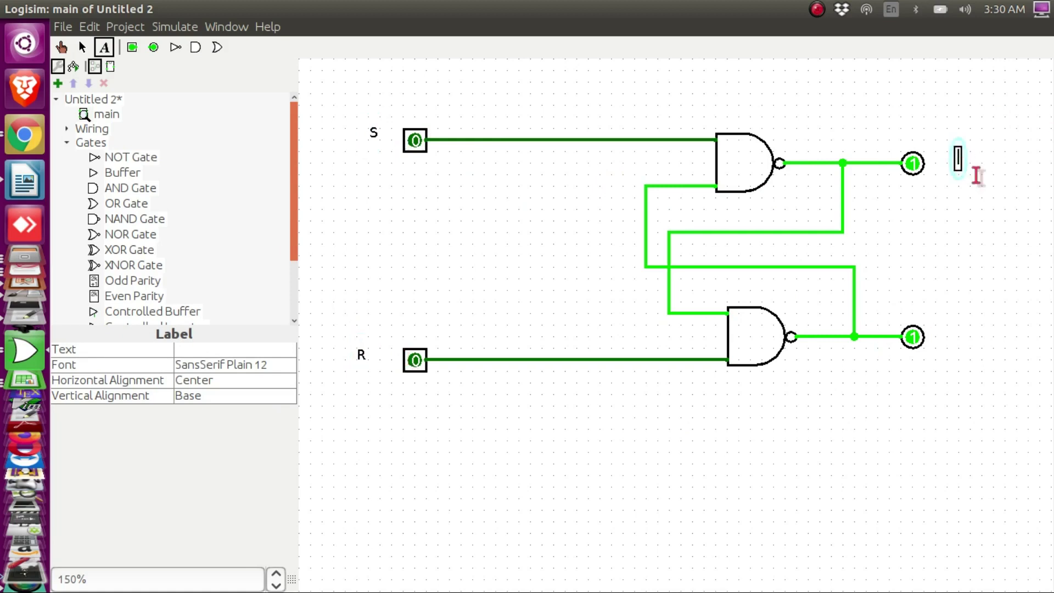
text(d)
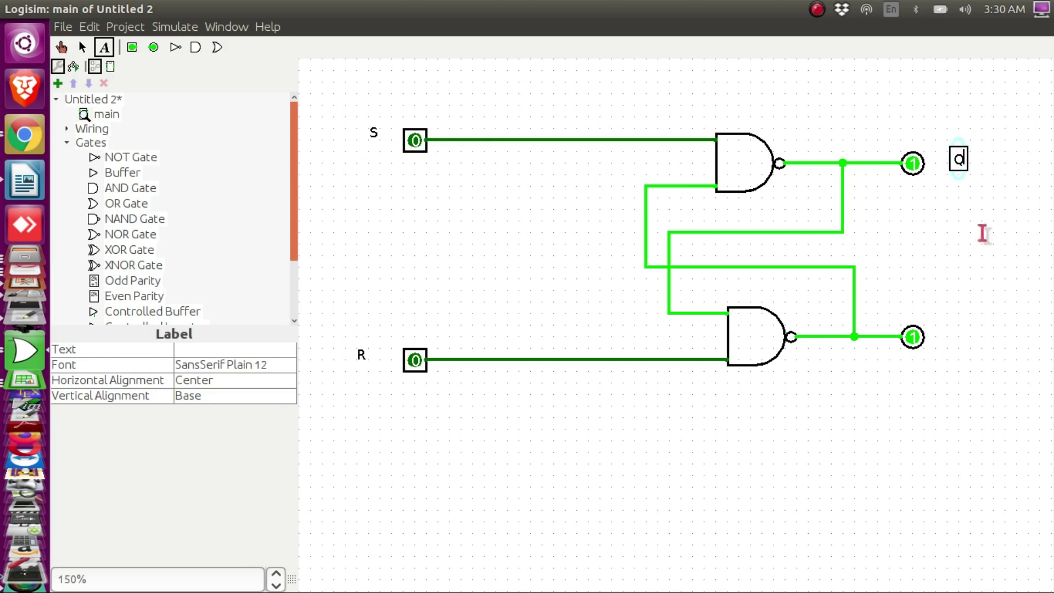
click(967, 339)
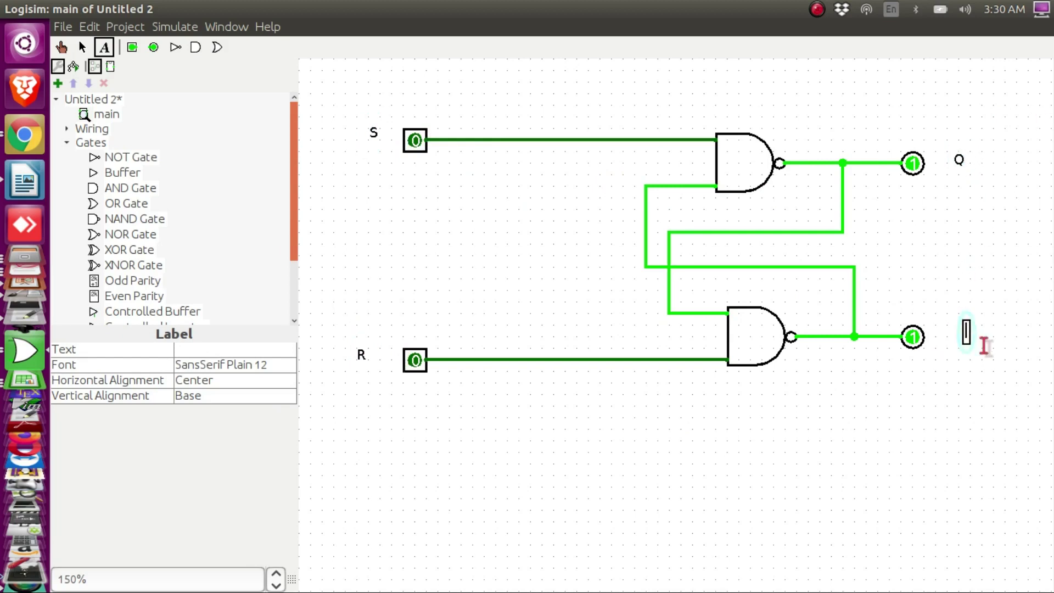
text(d)
key(BackSpace)
text(Q)
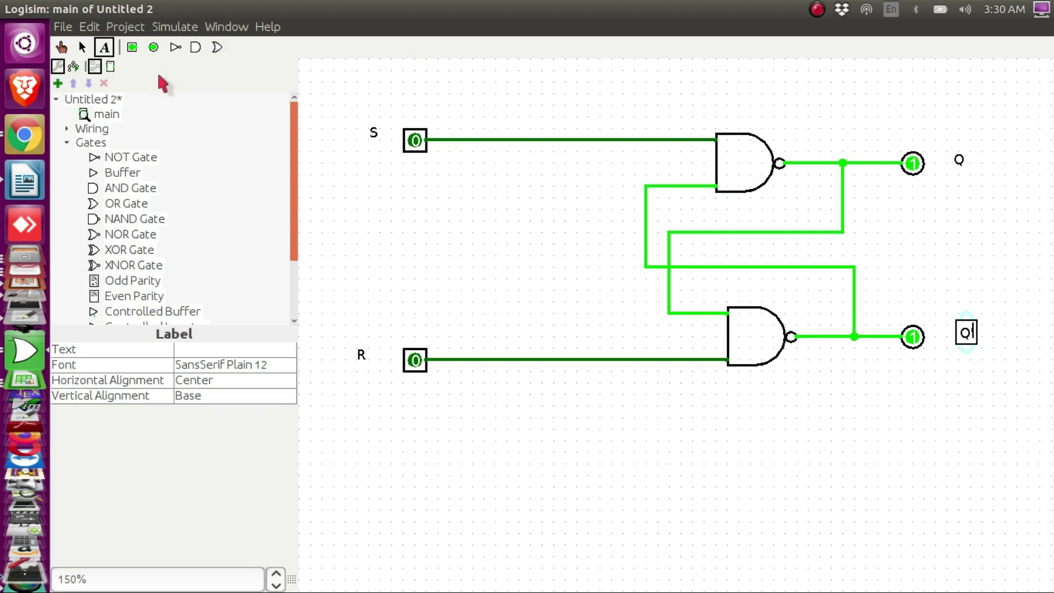
Bring up the NOR latch project to compare its pin labels, and return to the NAND latch project.
click(61, 48)
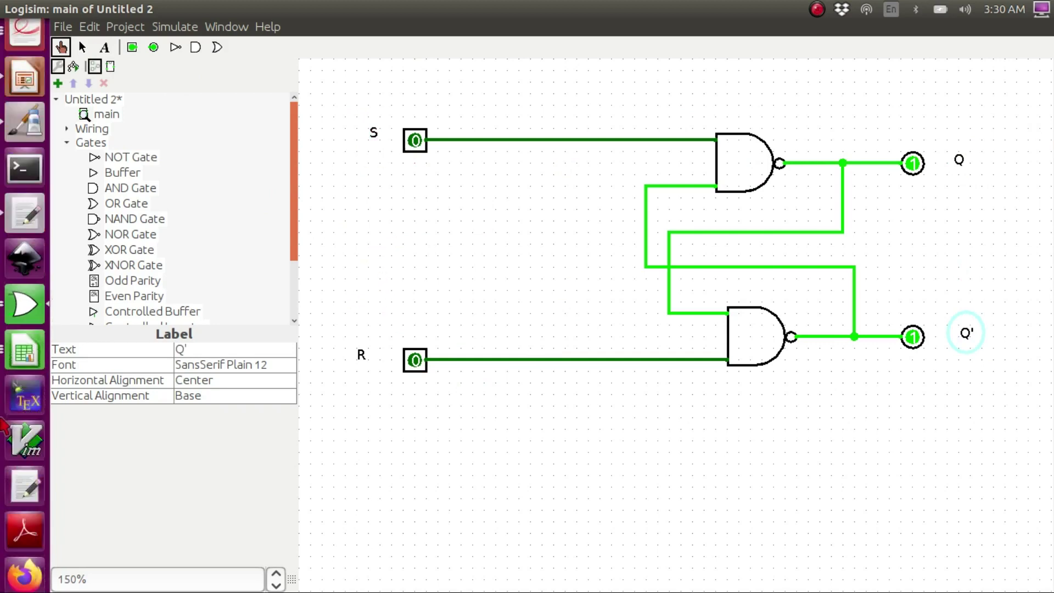
click(26, 307)
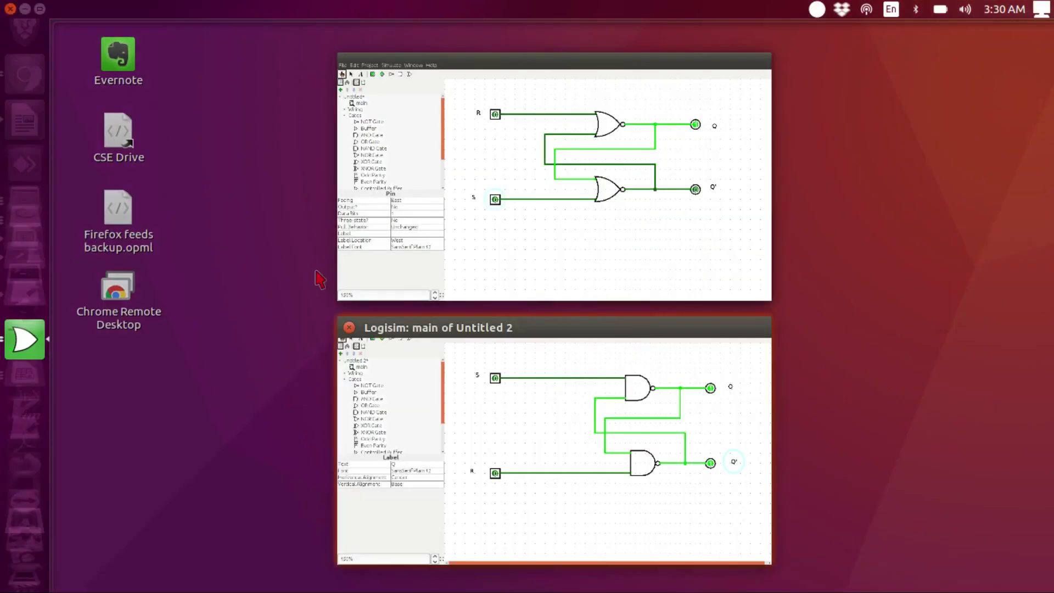
click(525, 223)
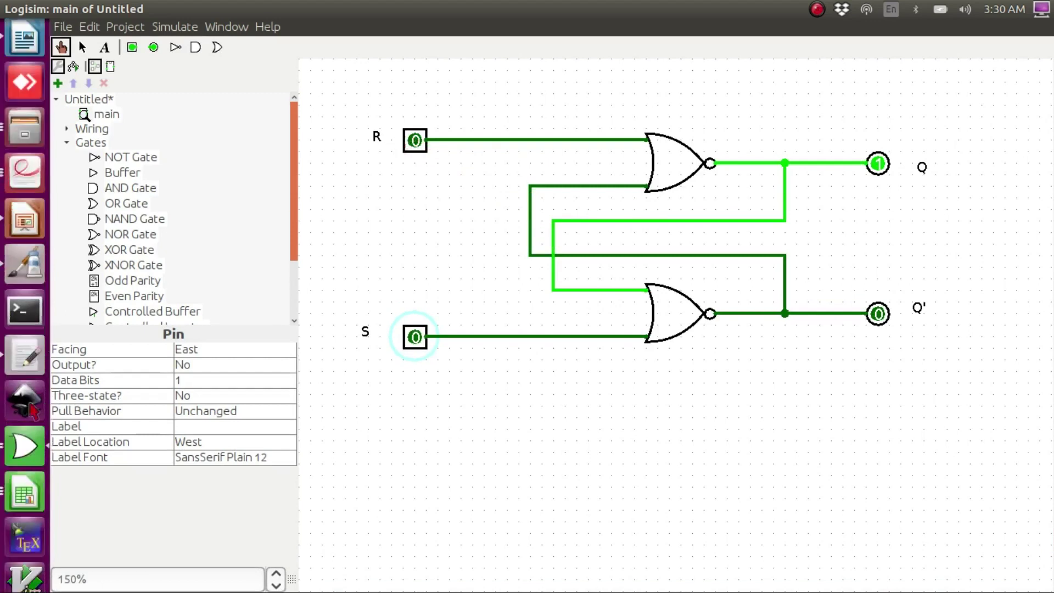
click(22, 448)
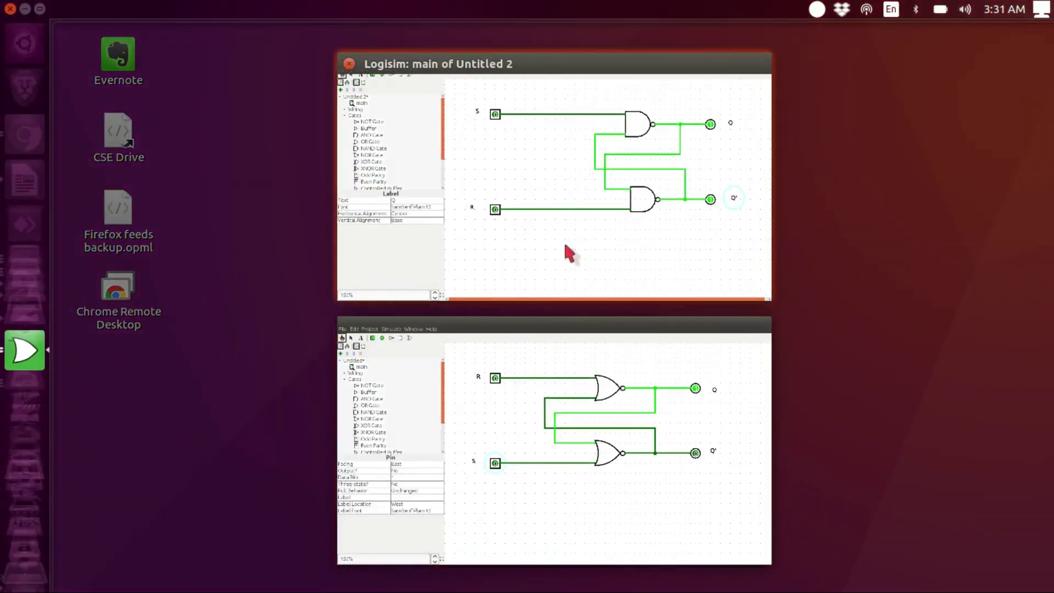
click(565, 244)
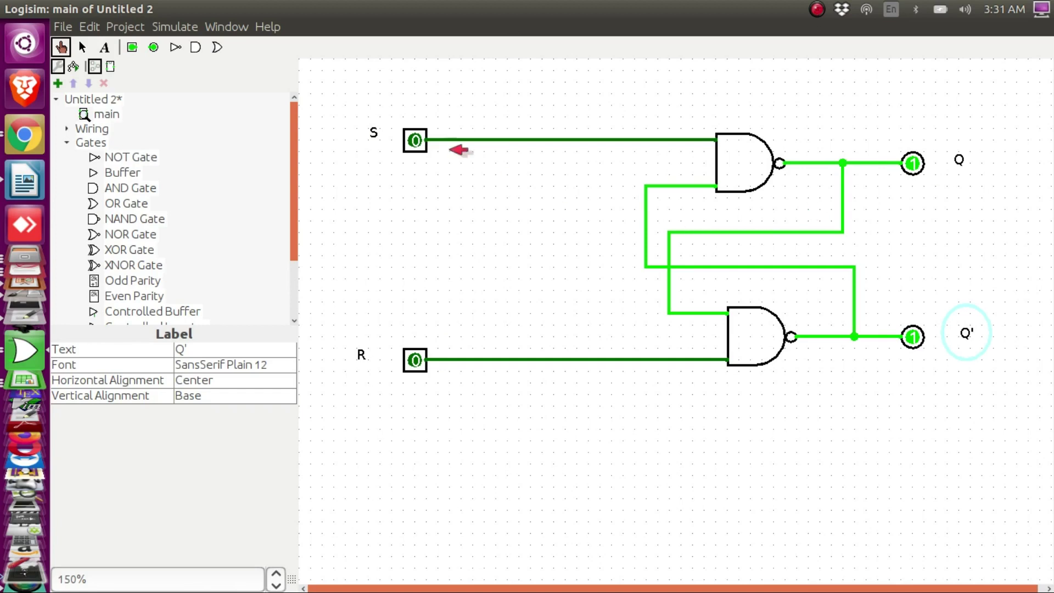
Test the NAND latch by setting S and R to 1, toggling S to 0, 1 and 0, and returning R to 0.
click(417, 142)
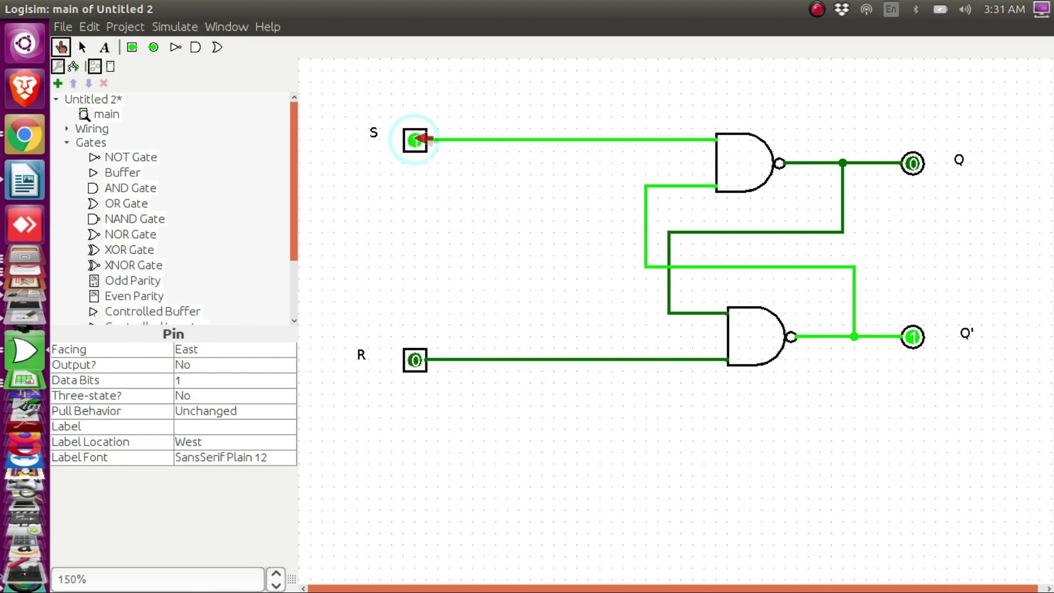
click(417, 360)
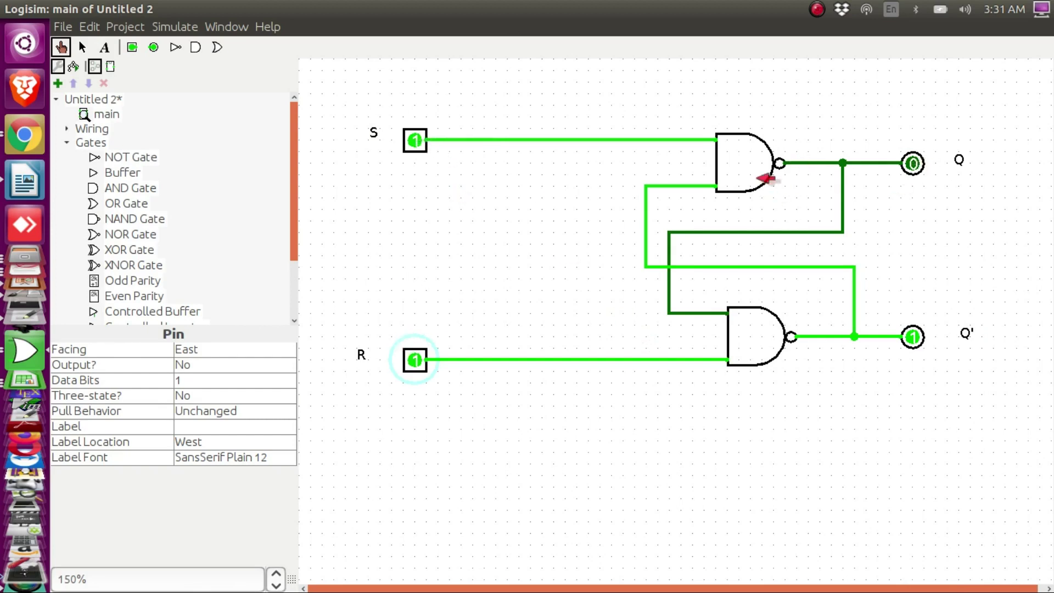
click(418, 140)
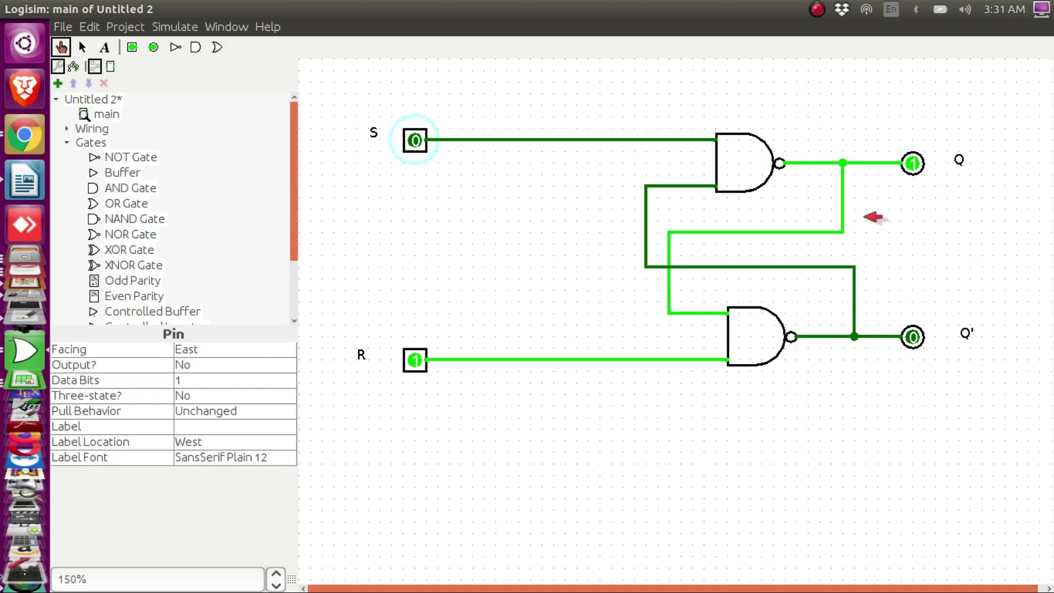
click(418, 141)
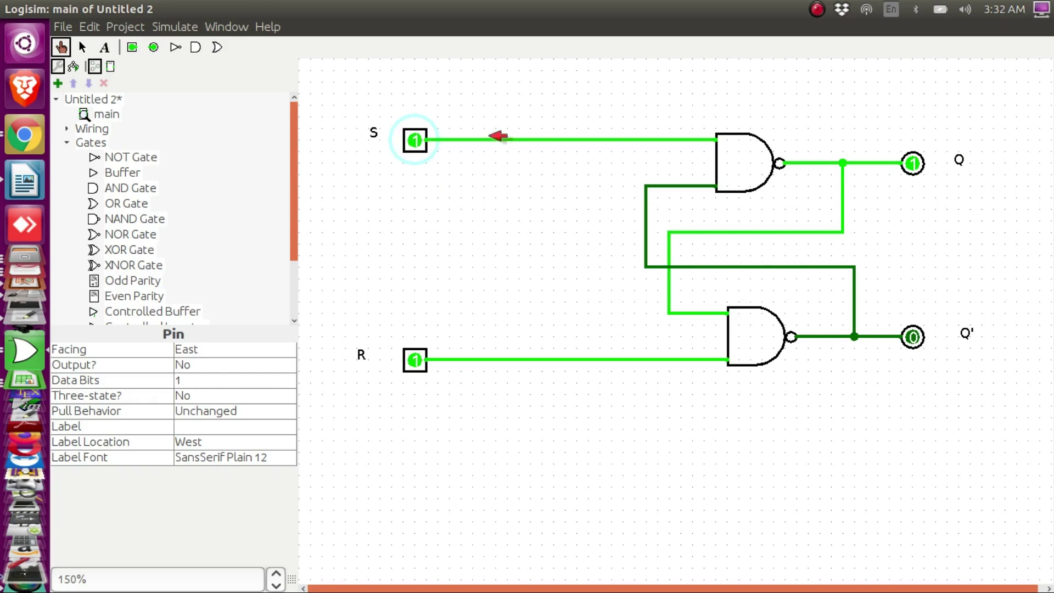
click(426, 144)
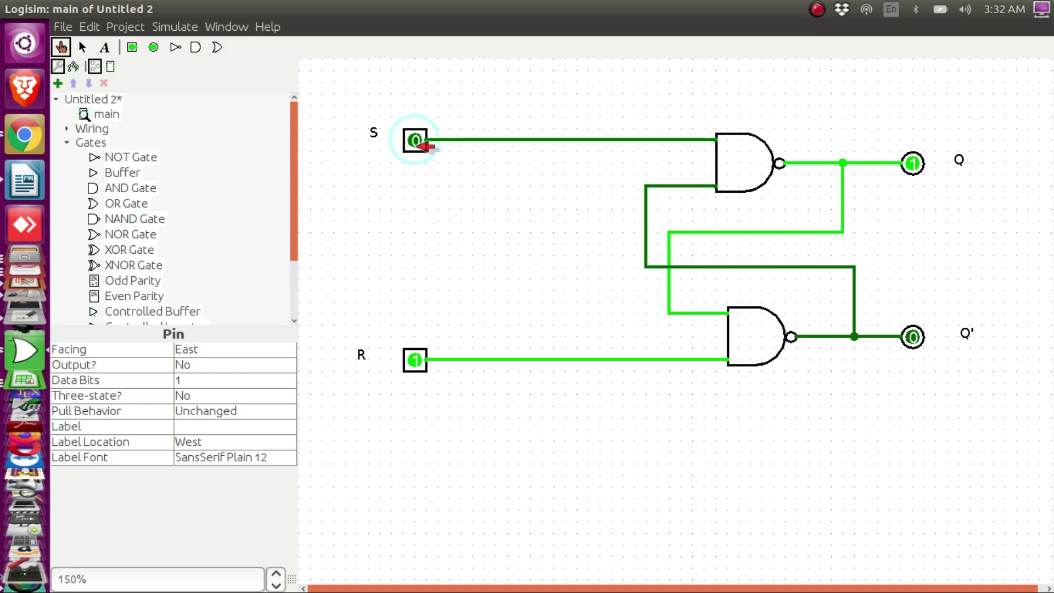
click(417, 359)
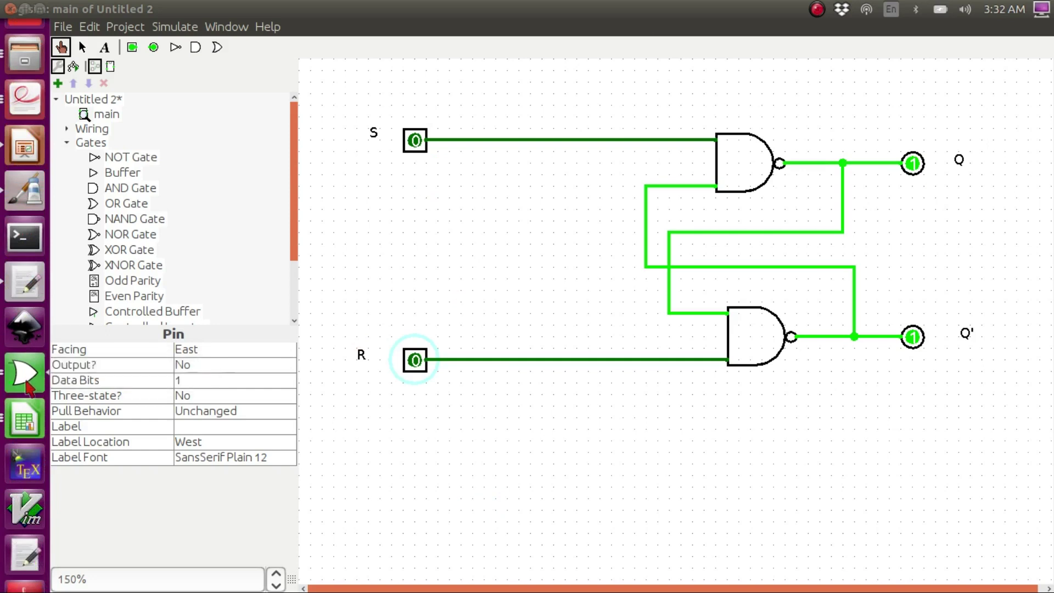
In the NOR latch project, shorten the R and S input wires to short stubs, detaching them from the NOR gates.
click(26, 385)
click(557, 234)
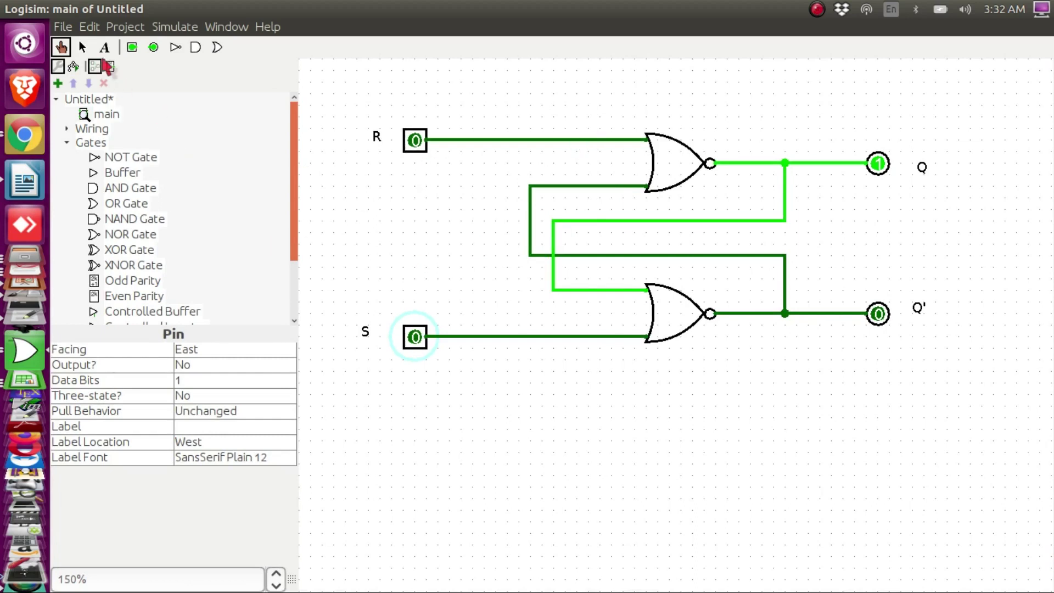
click(82, 47)
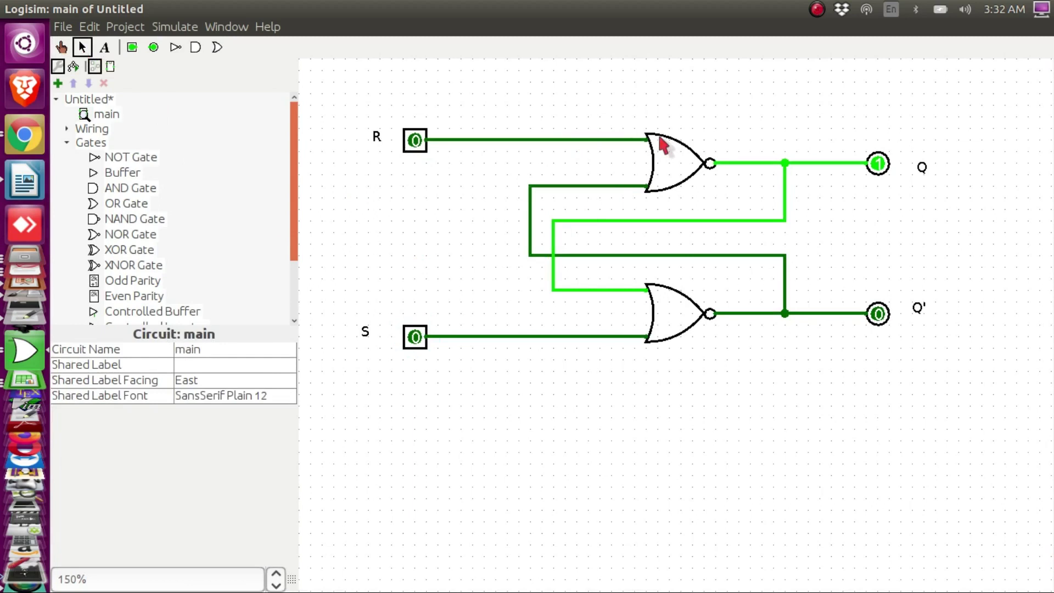
drag(646, 140, 458, 139)
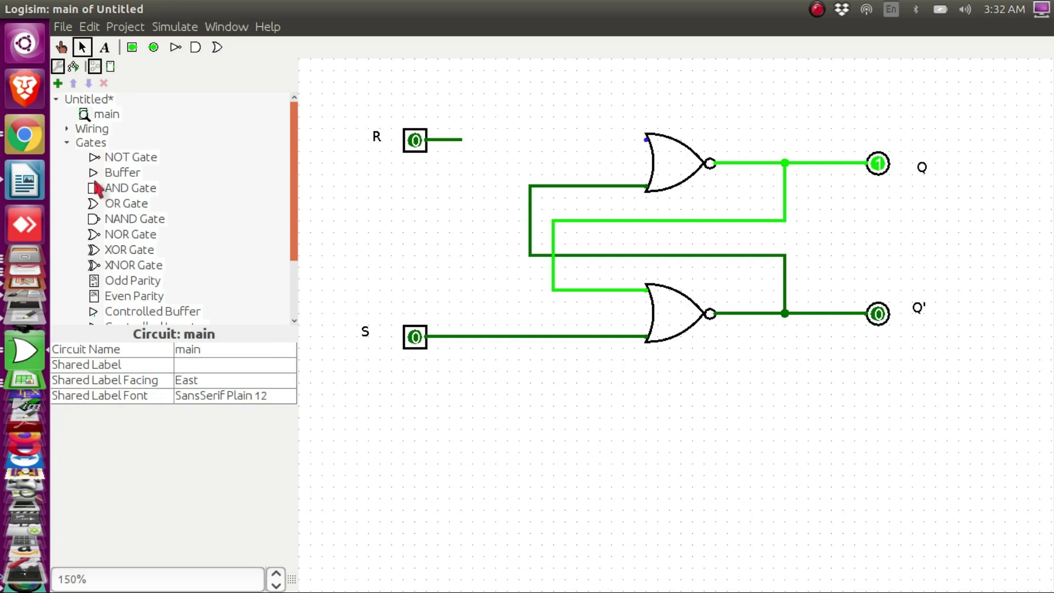
drag(646, 332, 451, 337)
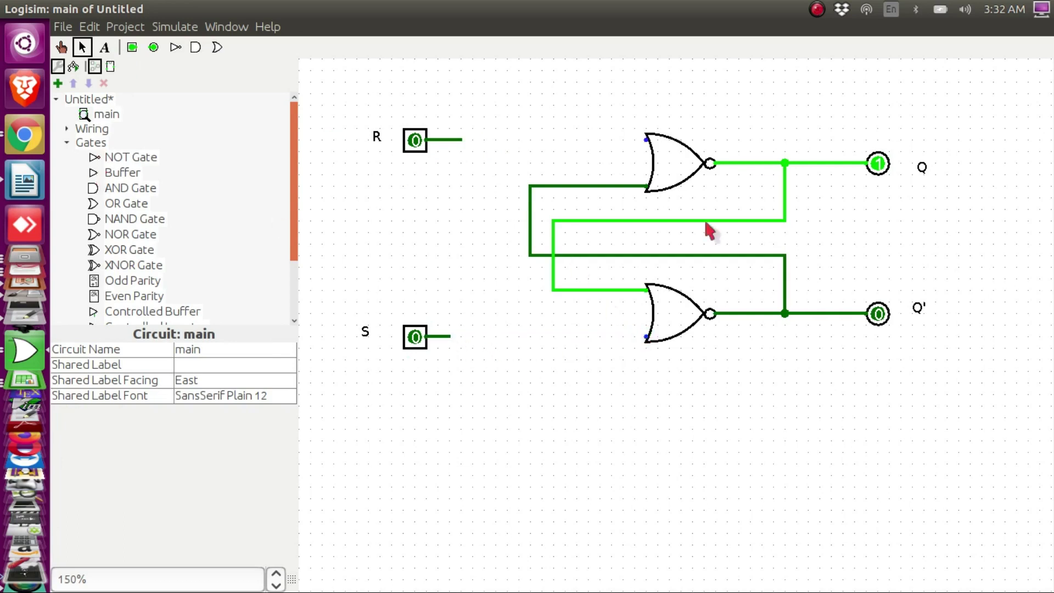
Place two AND gates between the input pins and the NOR gates, one in the R row and one in the S row.
click(101, 193)
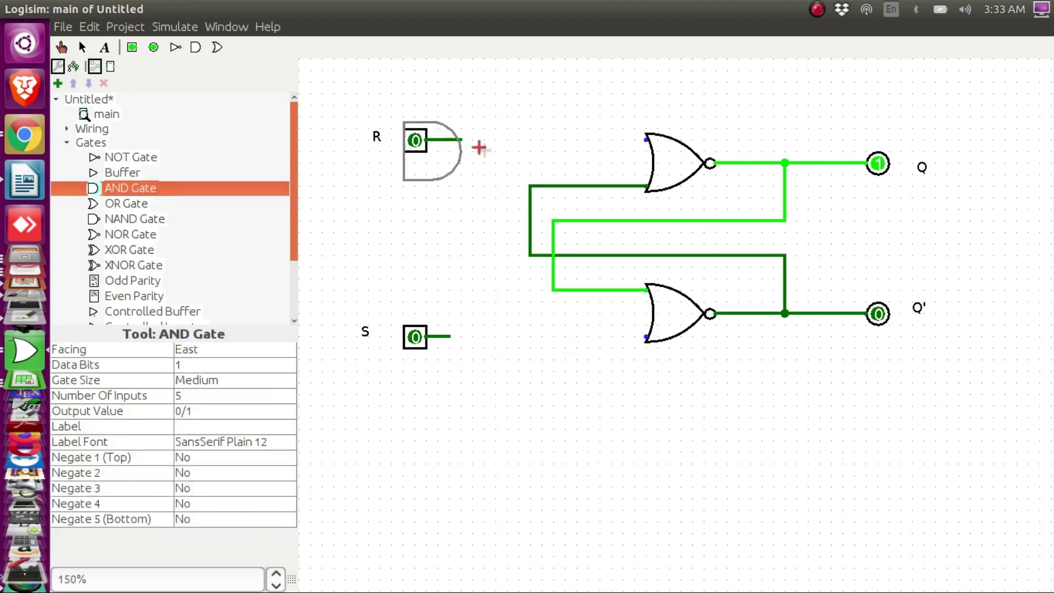
click(553, 141)
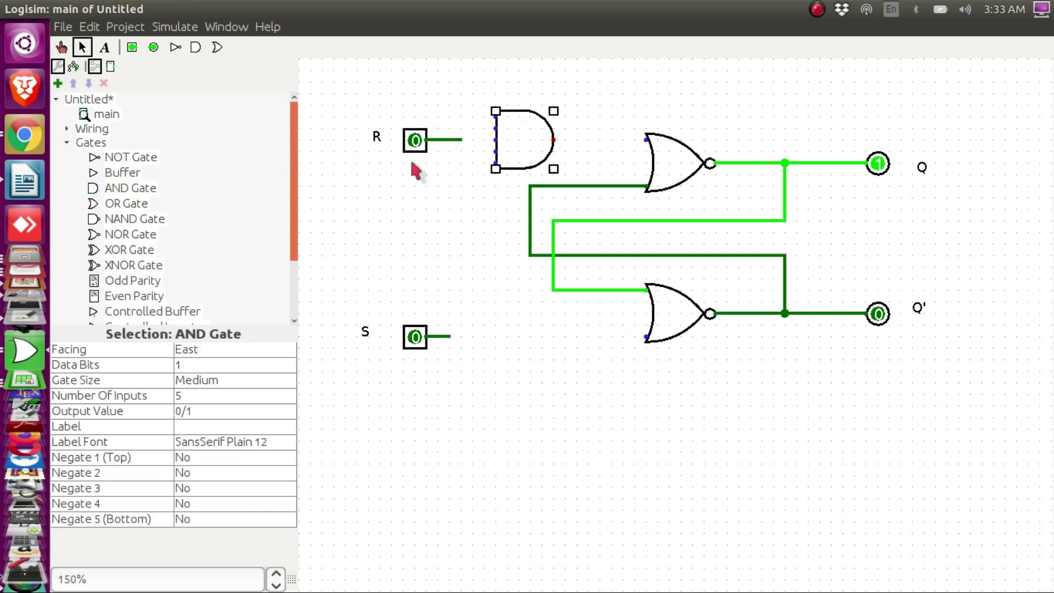
click(112, 192)
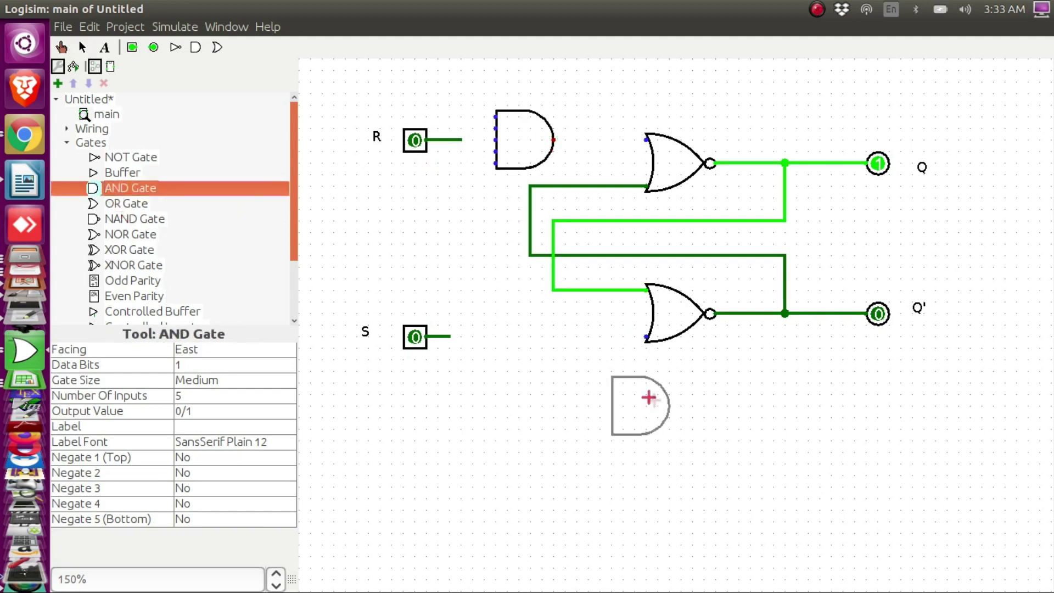
click(560, 338)
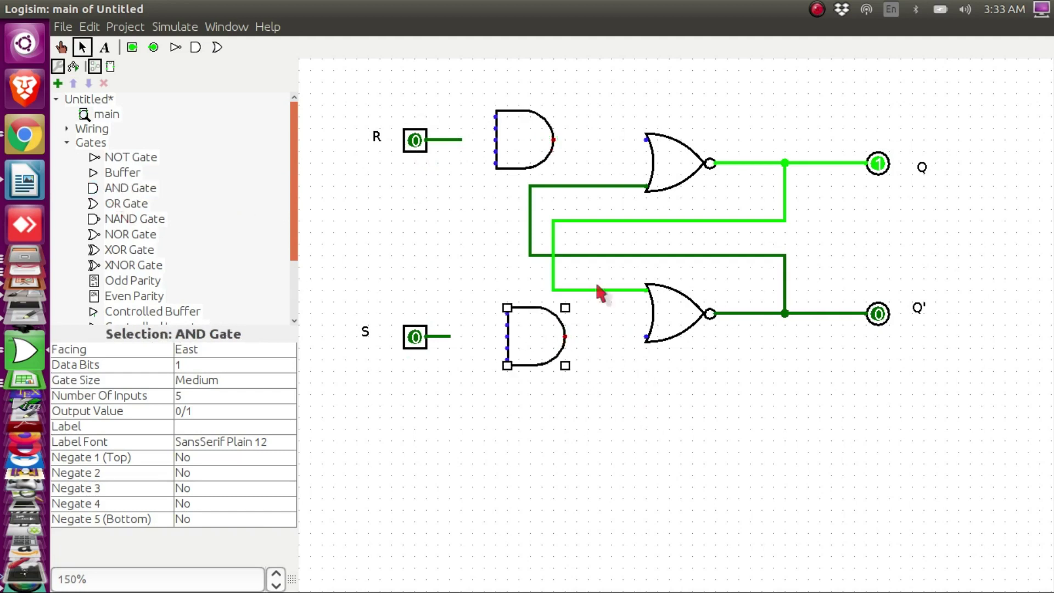
Set the number of inputs to 2 on both AND gates.
drag(736, 158, 713, 162)
click(500, 144)
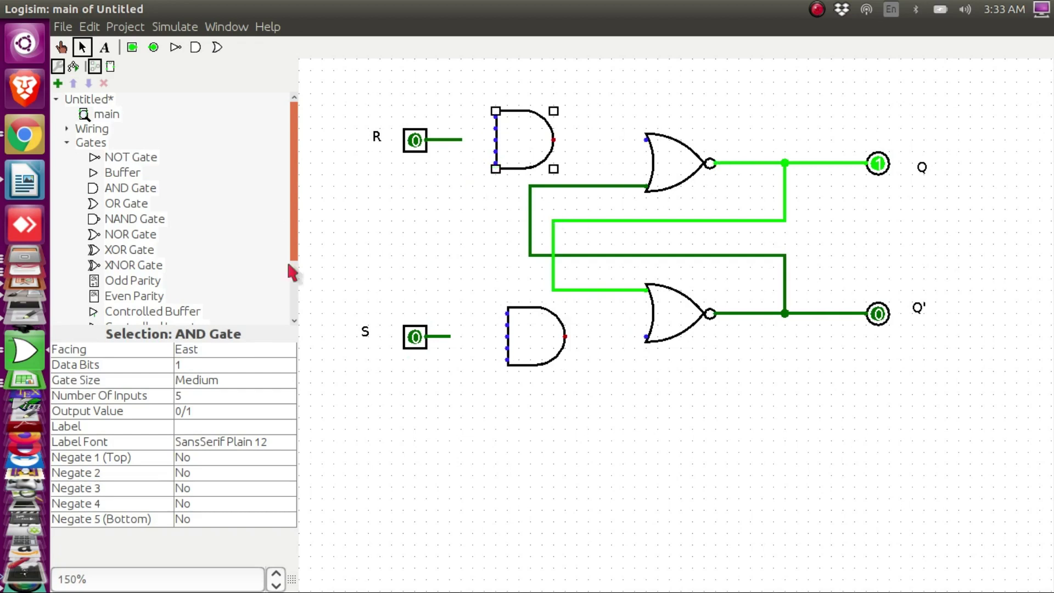
click(228, 395)
scroll(214, 274, up, 3)
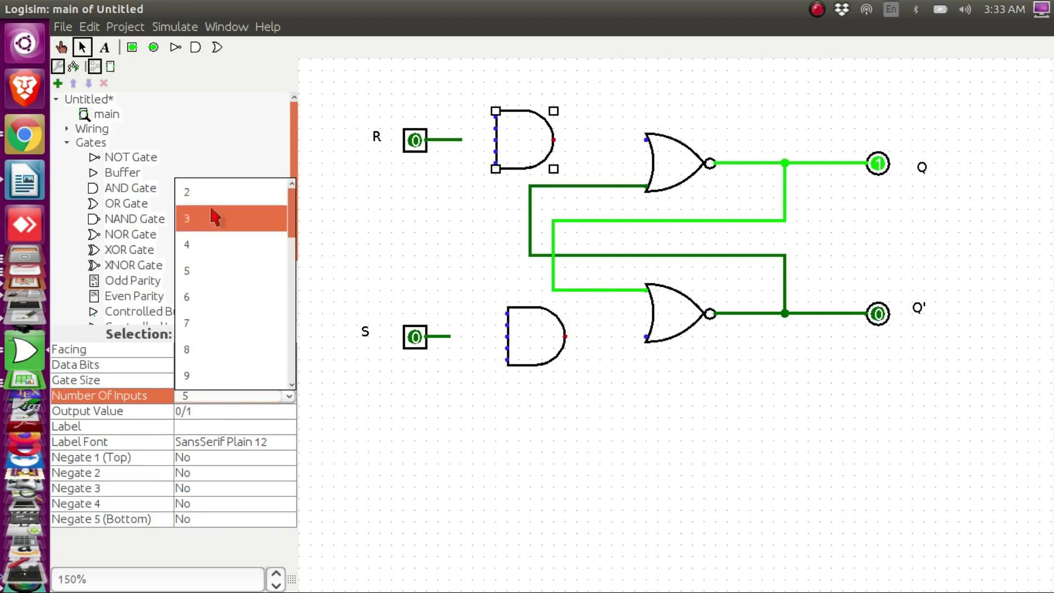
click(212, 201)
click(538, 344)
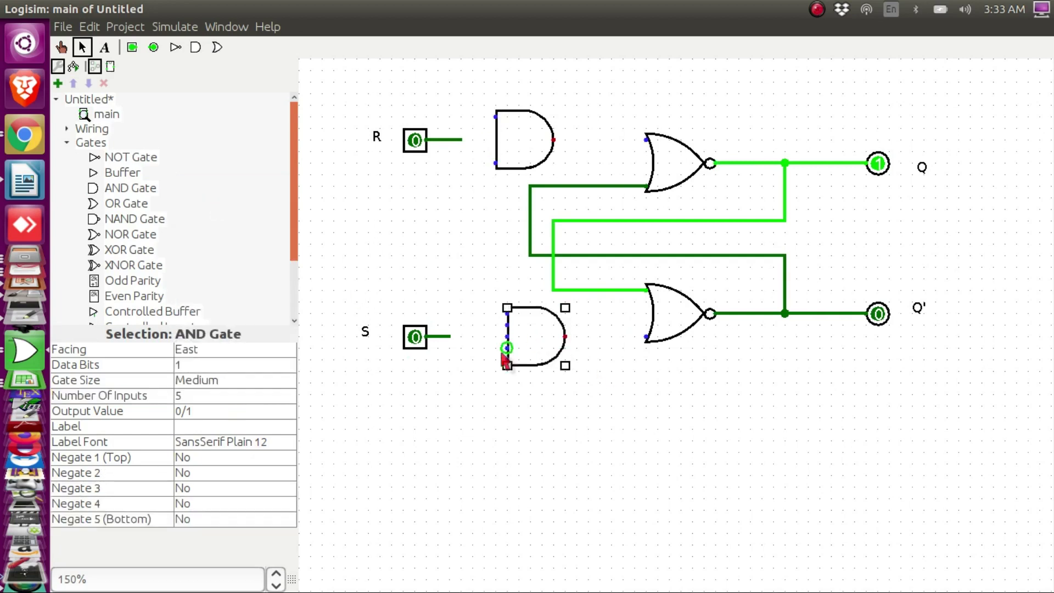
click(247, 396)
scroll(235, 239, up, 2)
click(228, 195)
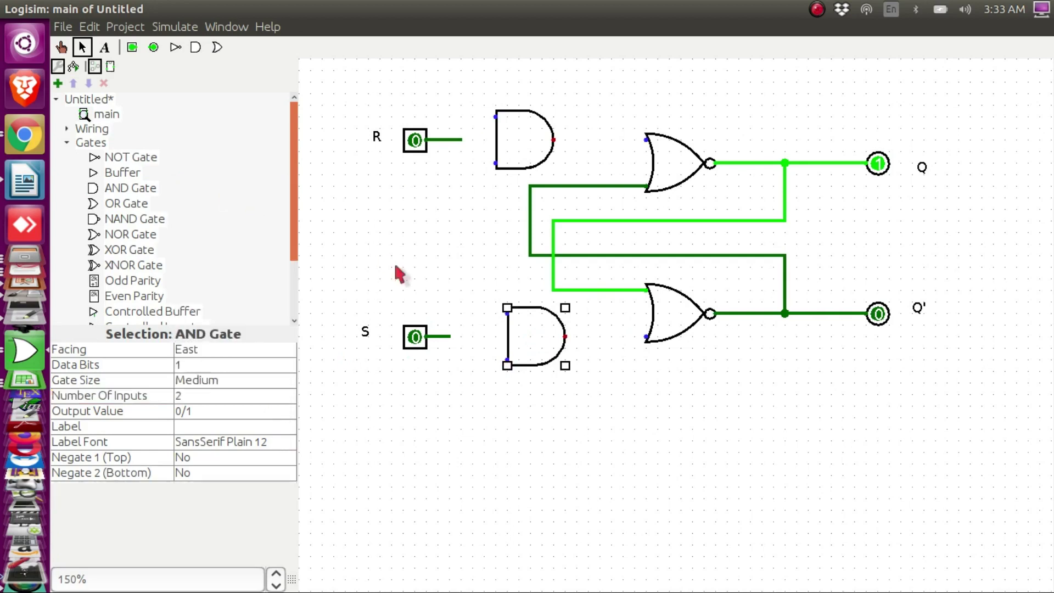
Add an input pin between the R and S pins and place the text label Clk beside it.
click(132, 48)
click(404, 230)
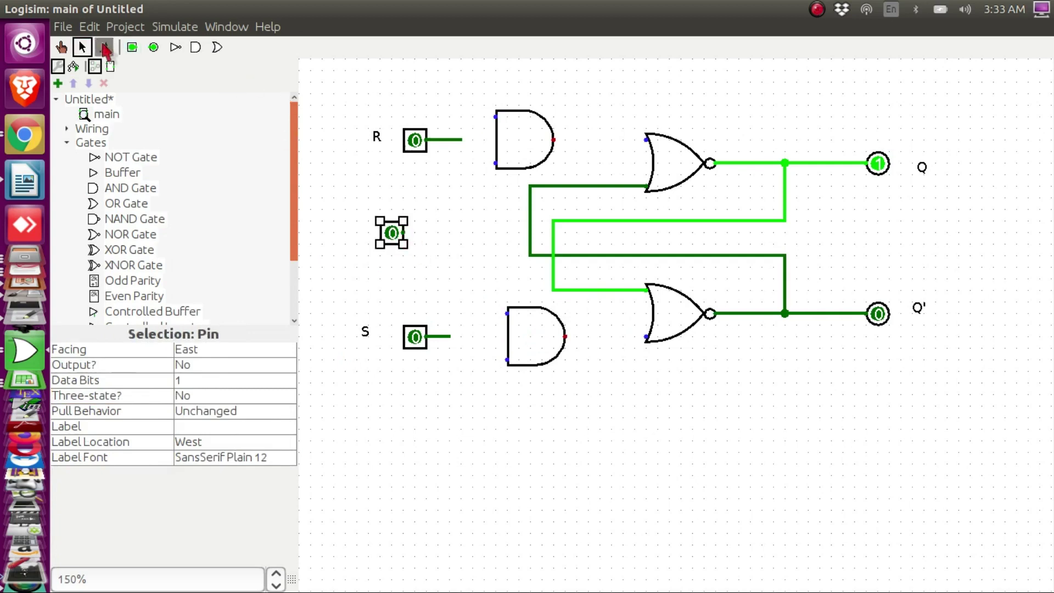
click(104, 48)
click(337, 225)
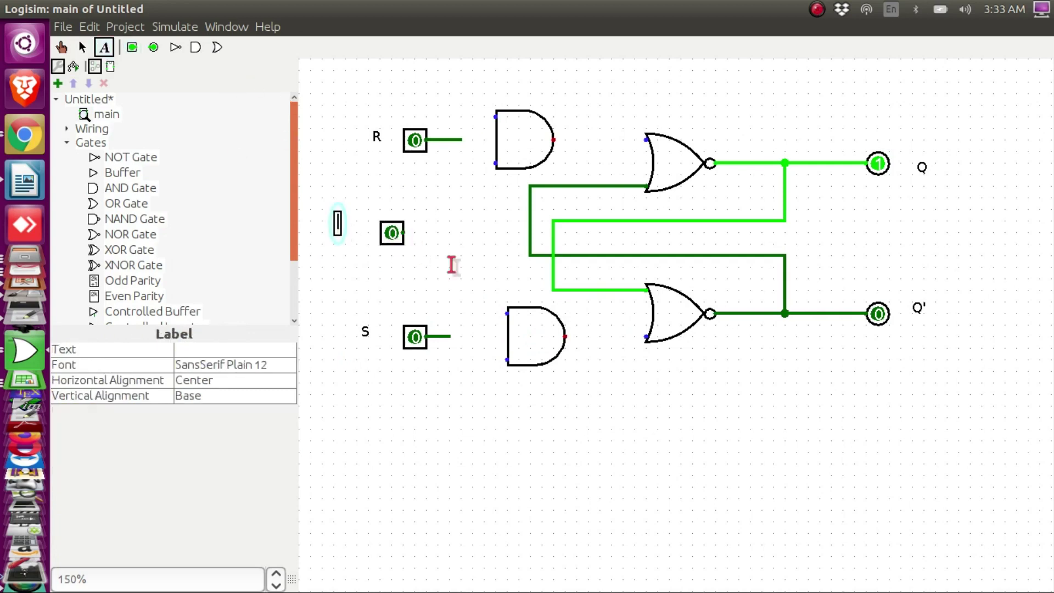
text(d)
key(BackSpace)
text(Clk)
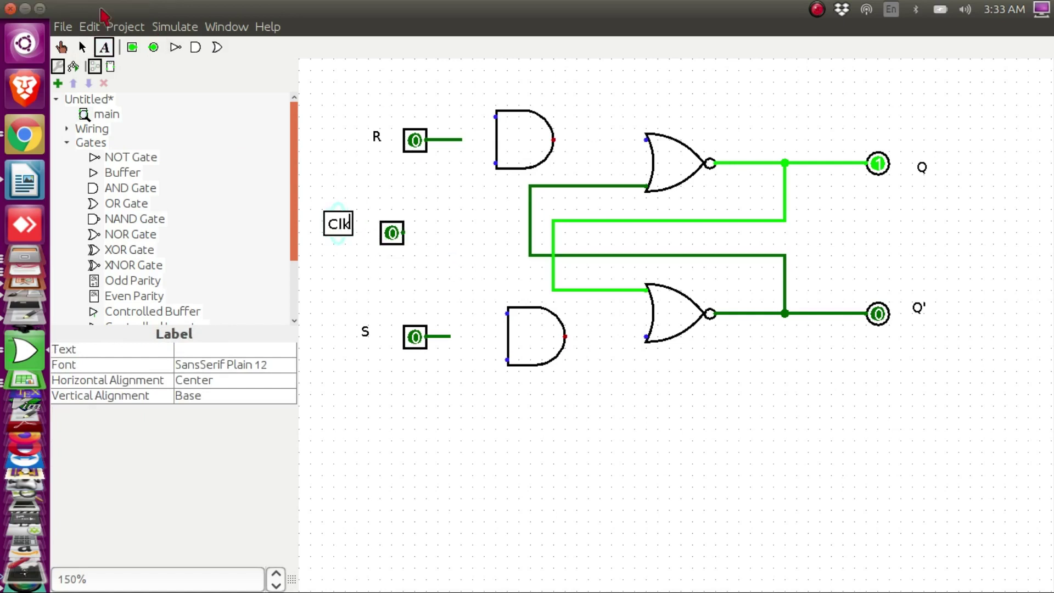
Align the Clk label with its pin and wire the pin to the upper AND gate's lower input and the lower AND gate's upper input.
click(83, 48)
drag(336, 230, 499, 163)
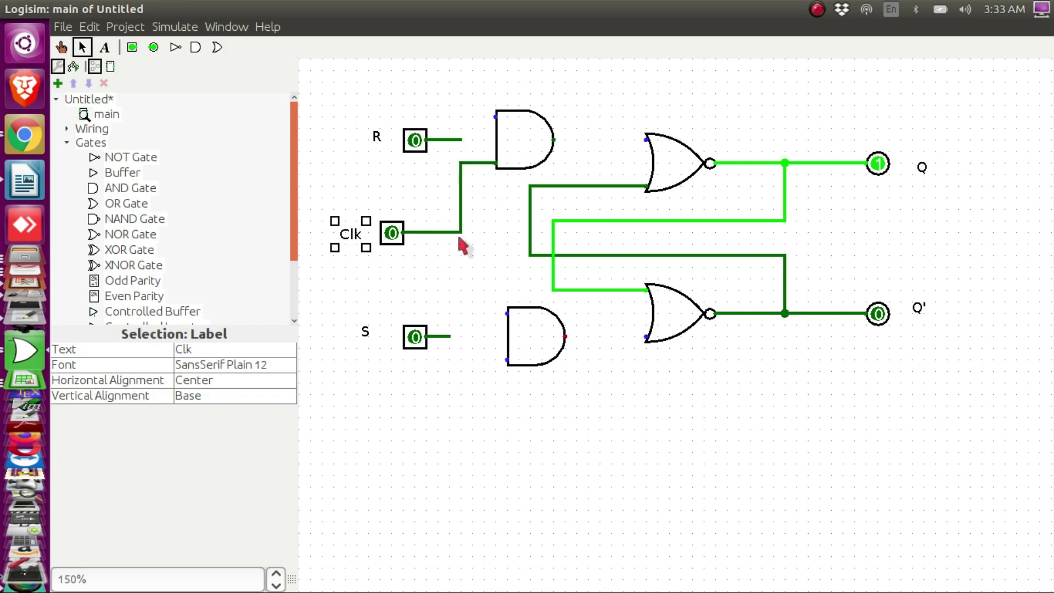
drag(461, 239, 507, 314)
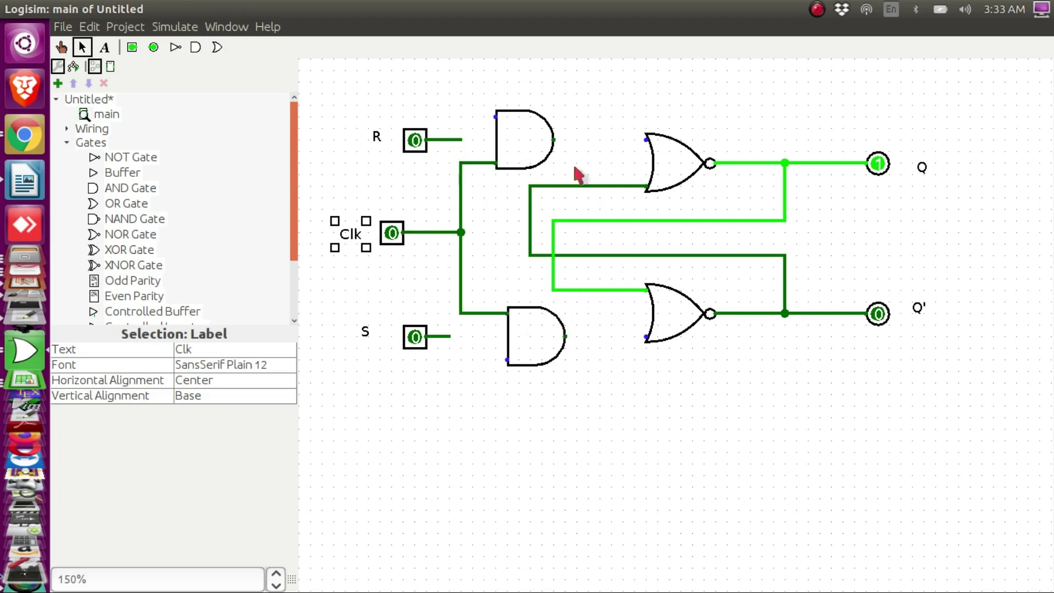
Wire each AND gate's output to the NOR gate beside it, and connect the R and S pins, shifted outward, to the AND gates' free inputs.
drag(555, 140, 647, 139)
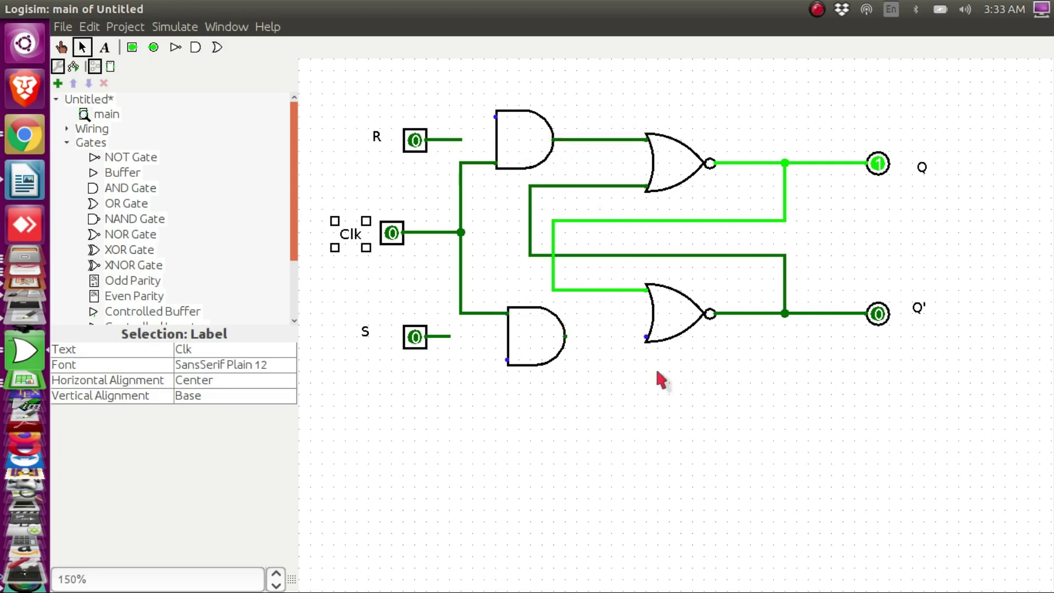
drag(567, 337, 647, 337)
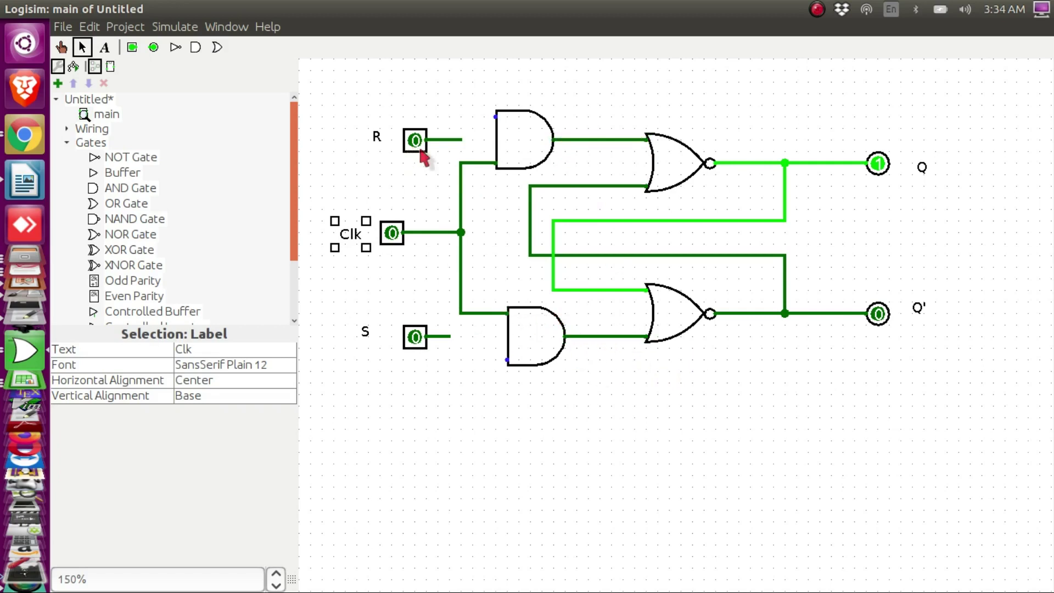
click(418, 144)
drag(418, 144, 404, 117)
mouse_move(461, 140)
mouse_down()
mouse_move(462, 117)
mouse_move(464, 138)
mouse_move(441, 140)
mouse_move(431, 141)
mouse_move(426, 117)
mouse_move(496, 117)
mouse_up()
drag(416, 339, 393, 361)
drag(448, 337, 507, 359)
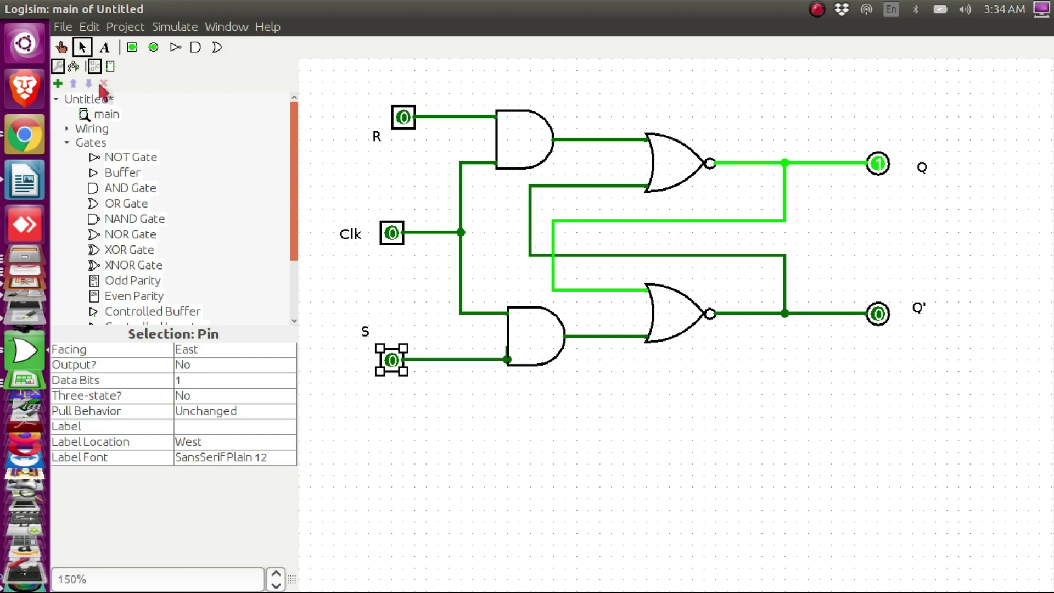
Test the clocked latch with Clk set to 1 by switching R to 1 and back to 0, and the same with S.
click(62, 48)
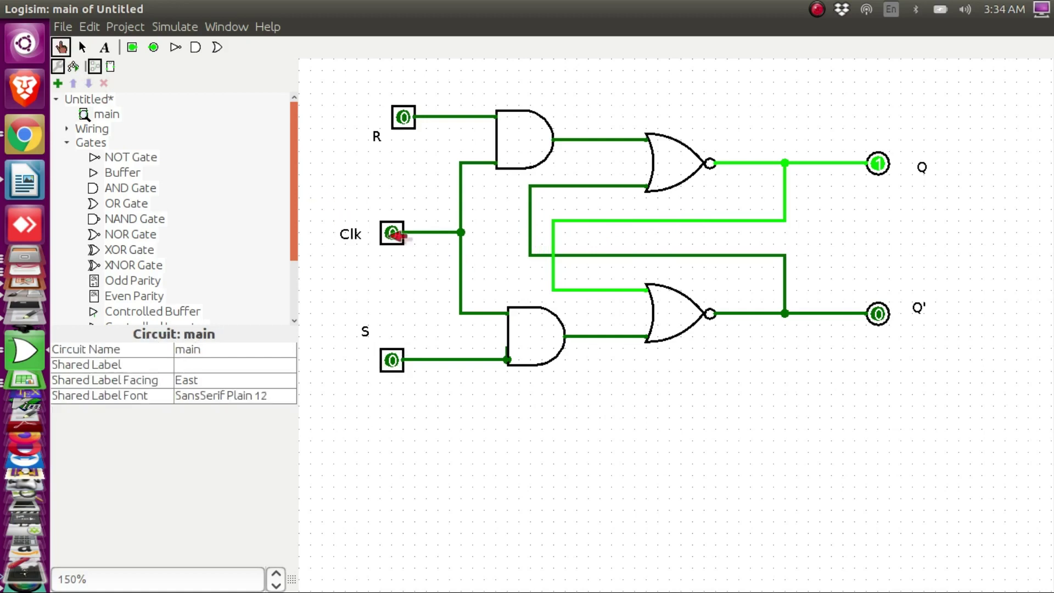
click(393, 233)
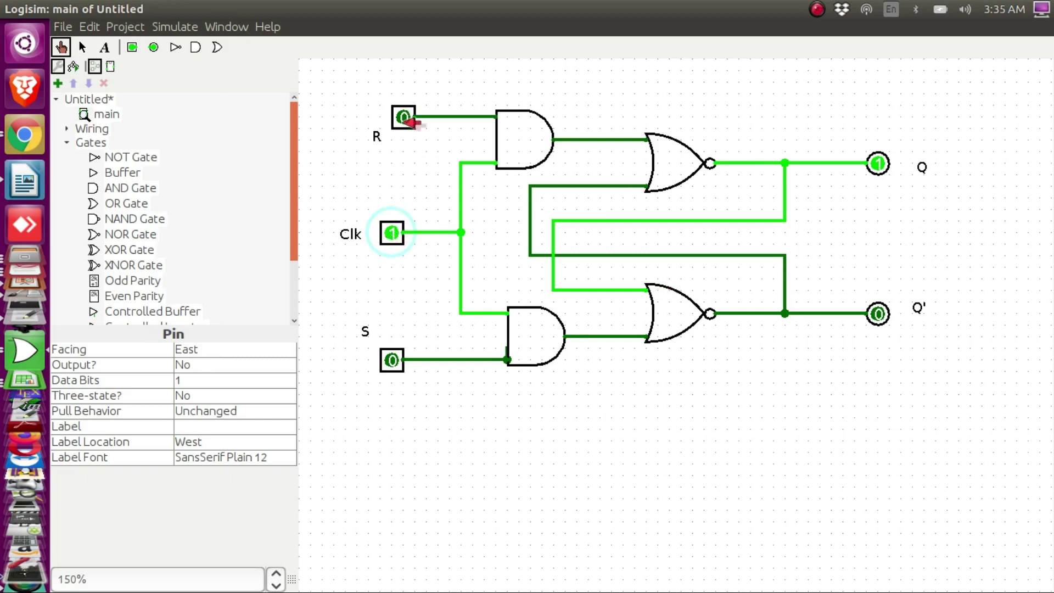
click(404, 117)
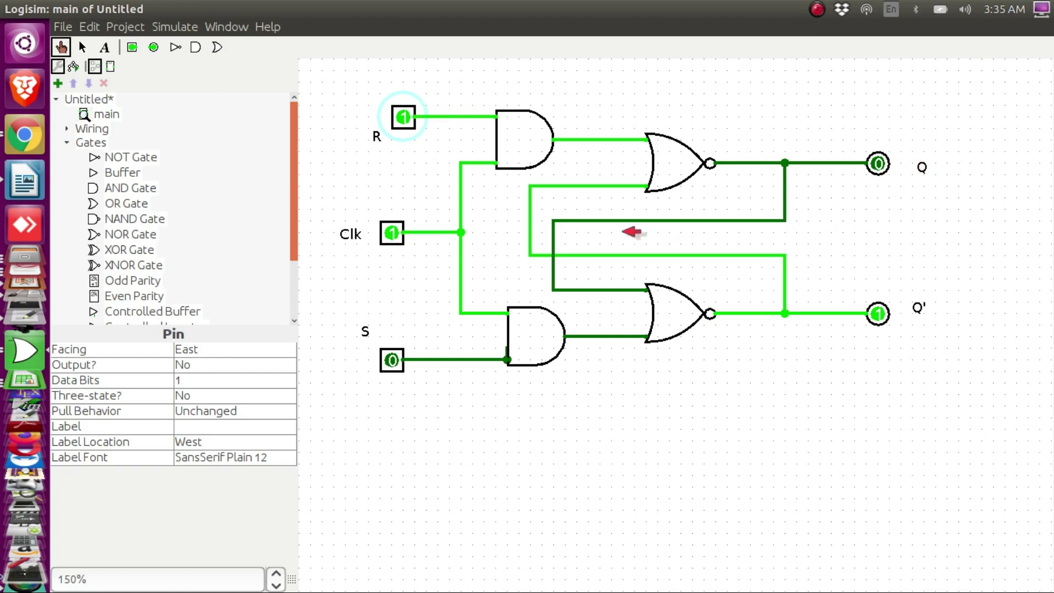
click(404, 117)
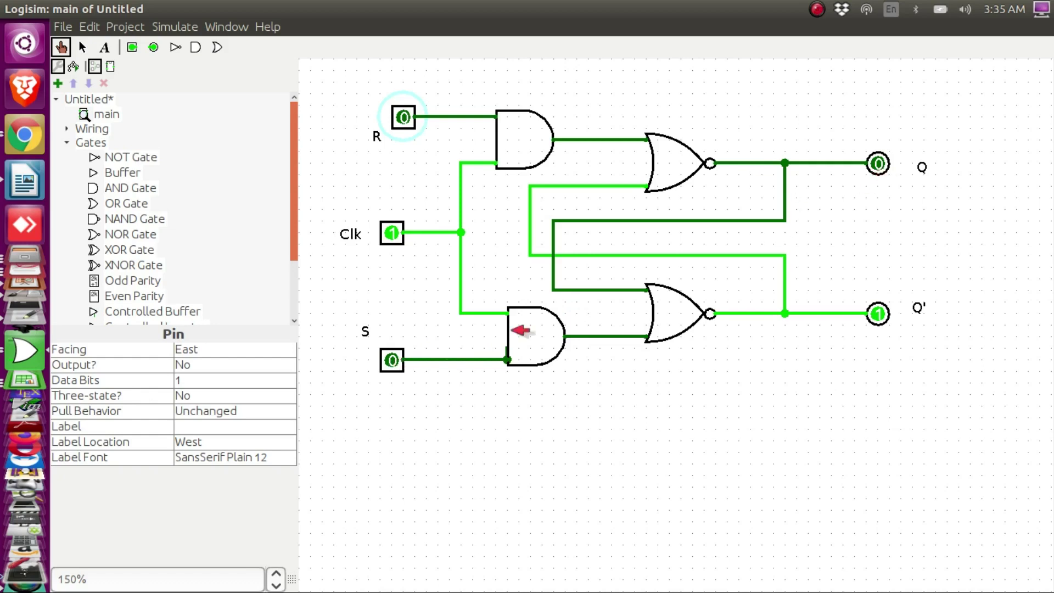
click(391, 360)
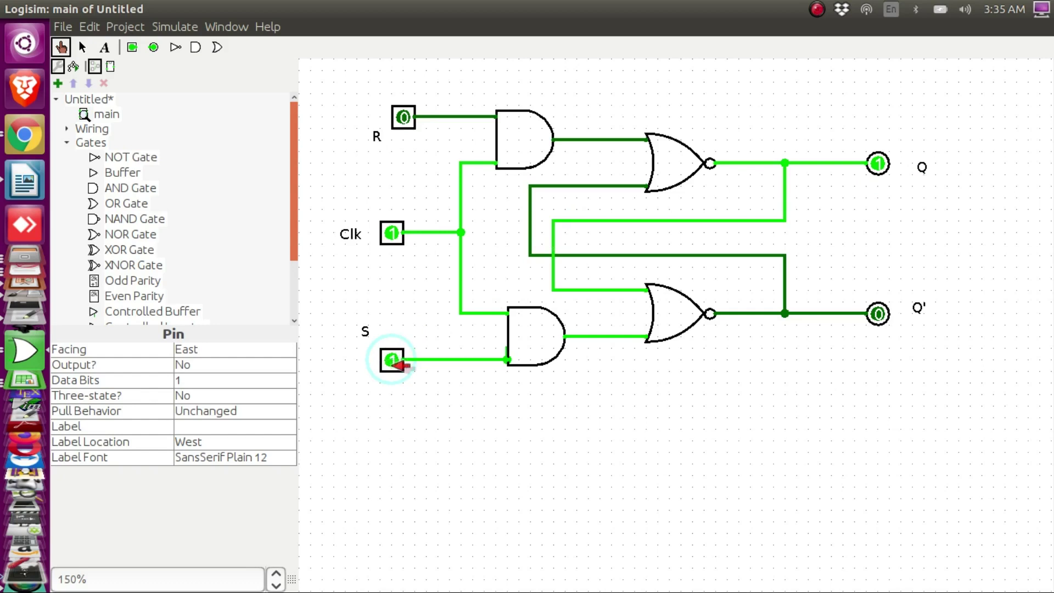
click(393, 360)
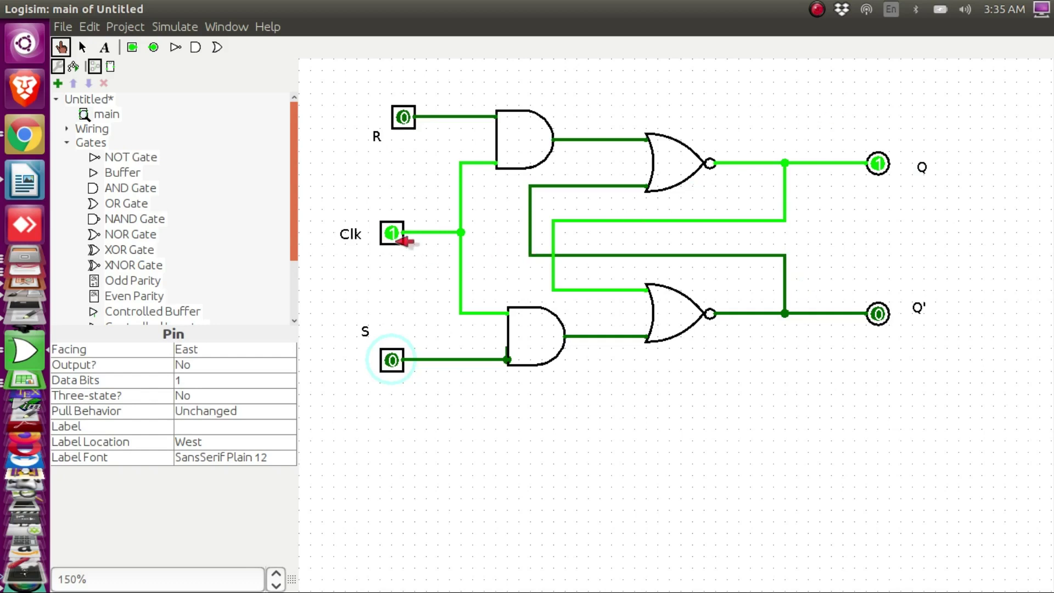
Set Clk to 0 and test the latch by switching R and S between 0 and 1, separately and together, ending with both at 0.
click(396, 236)
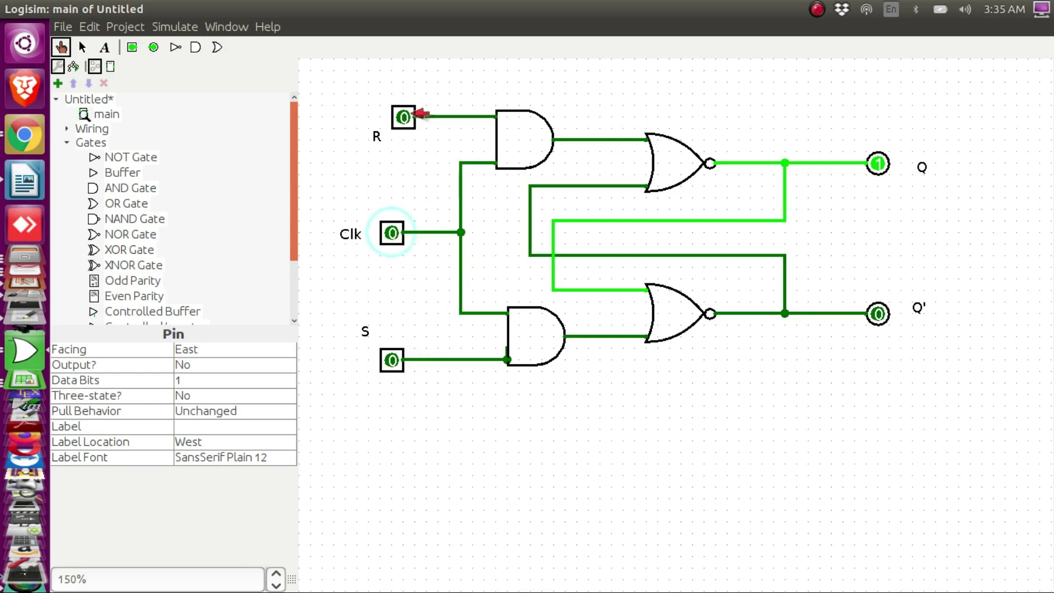
click(406, 118)
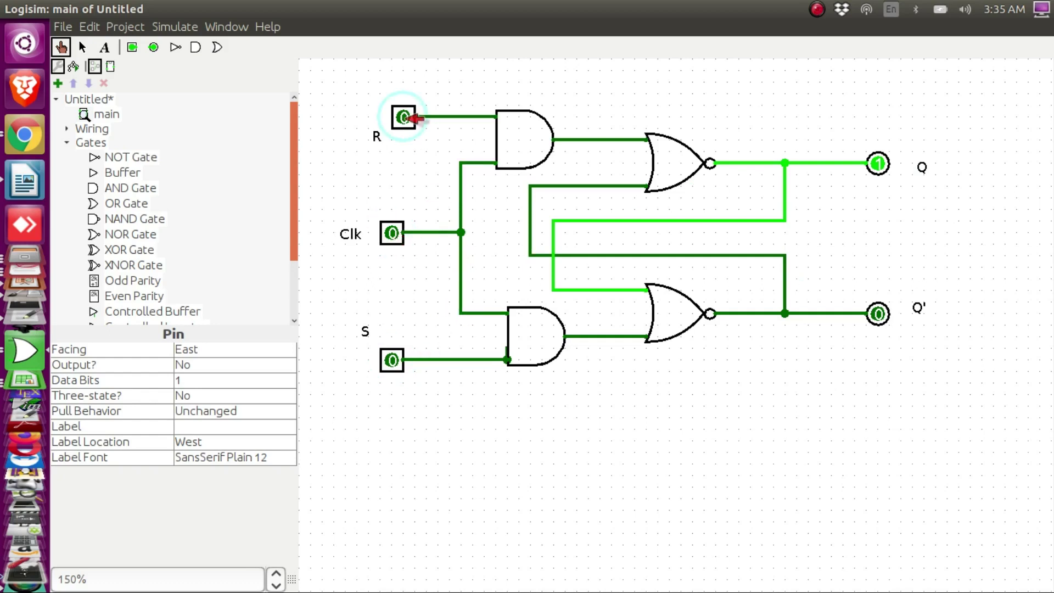
click(406, 118)
click(393, 360)
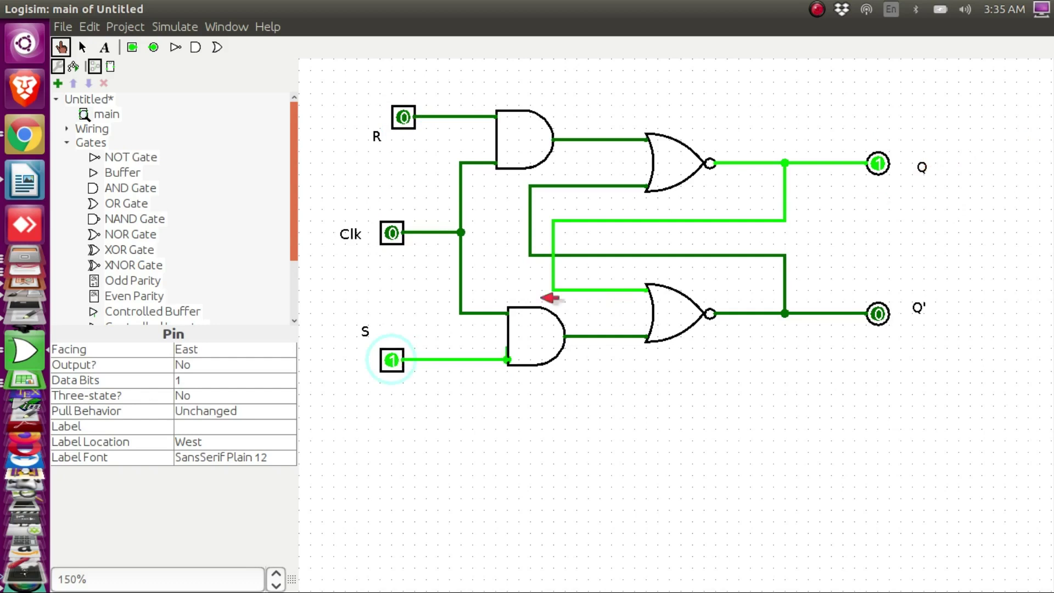
click(400, 362)
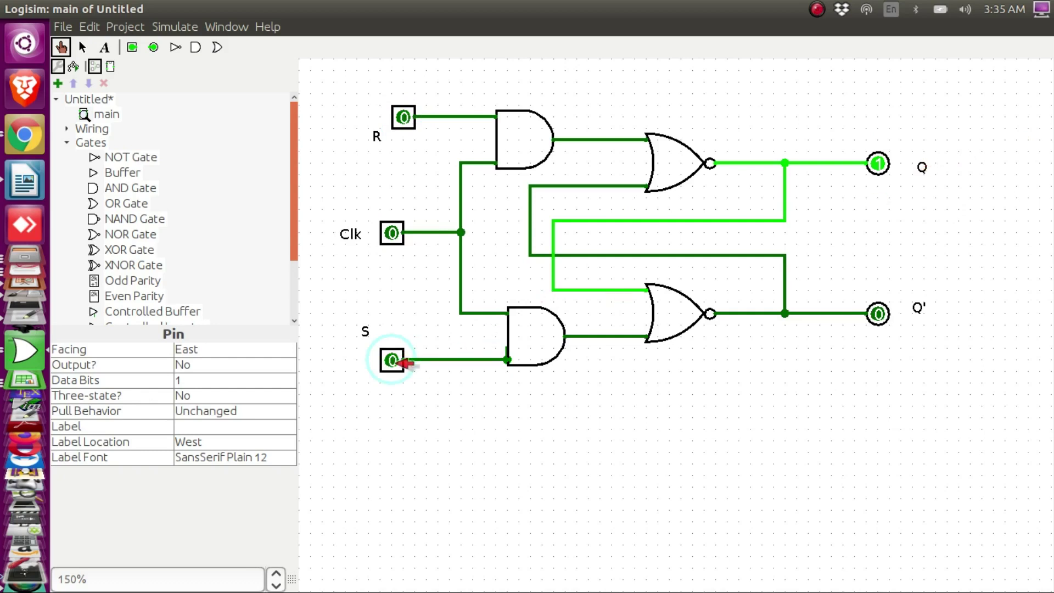
click(404, 117)
click(391, 361)
click(391, 361)
click(404, 117)
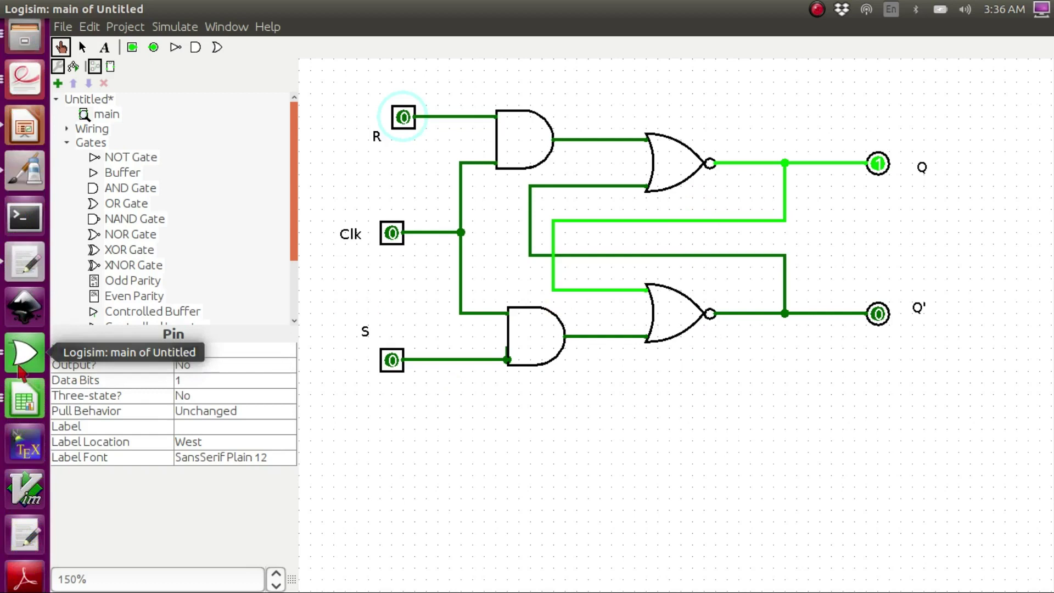
Switch to the NAND latch project and shorten the S and R input wires to detach them from the two NAND gates.
click(20, 369)
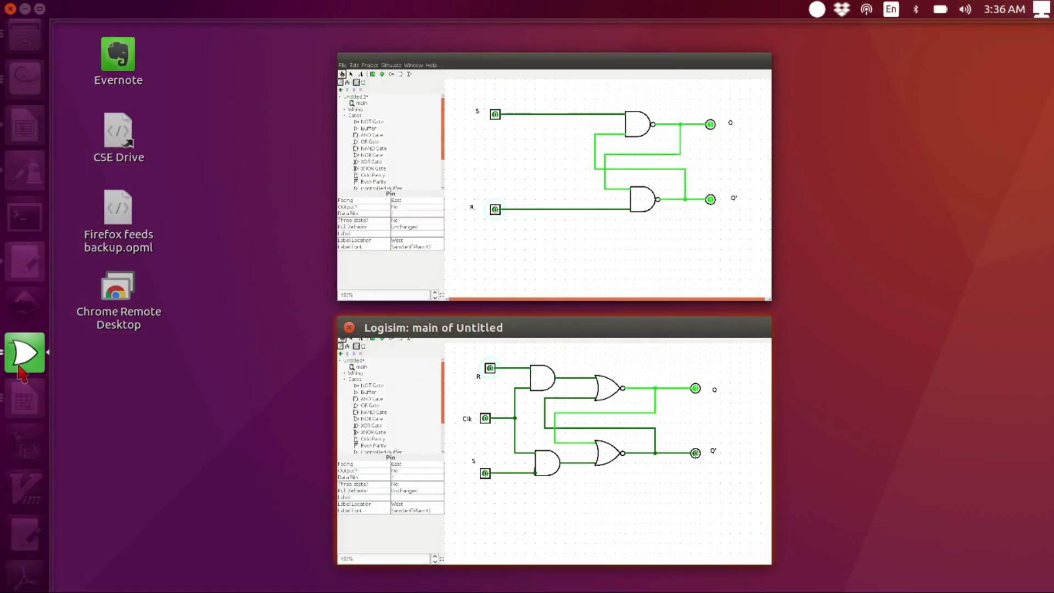
click(555, 246)
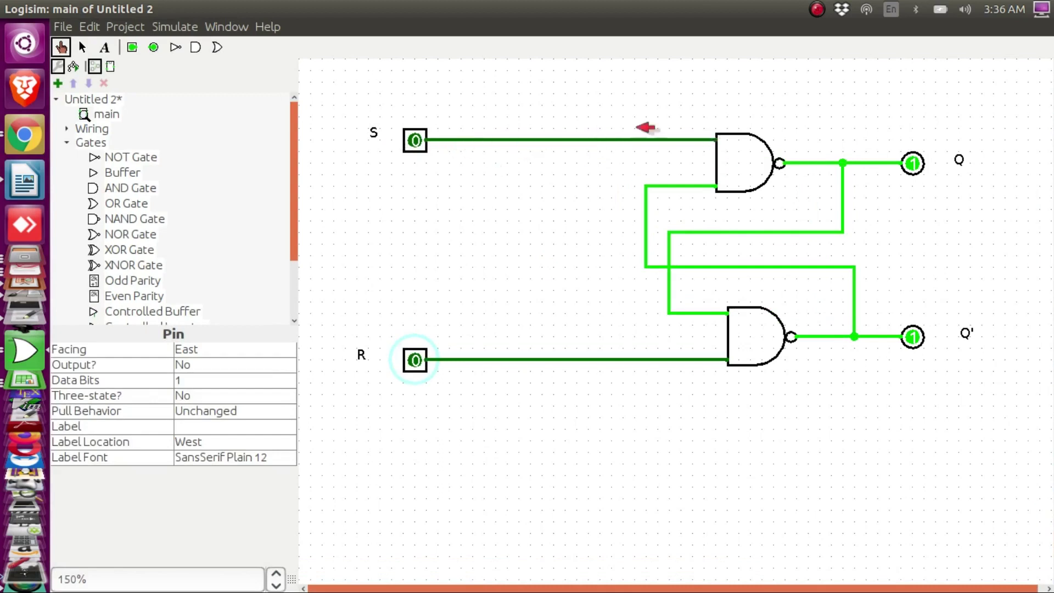
click(82, 47)
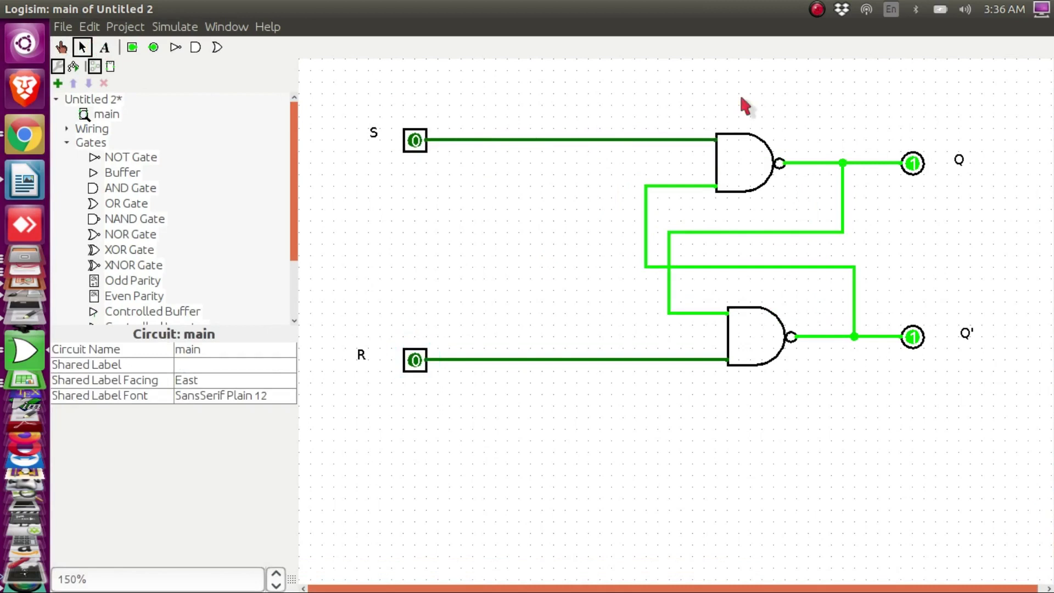
drag(715, 140, 497, 140)
drag(731, 364, 497, 360)
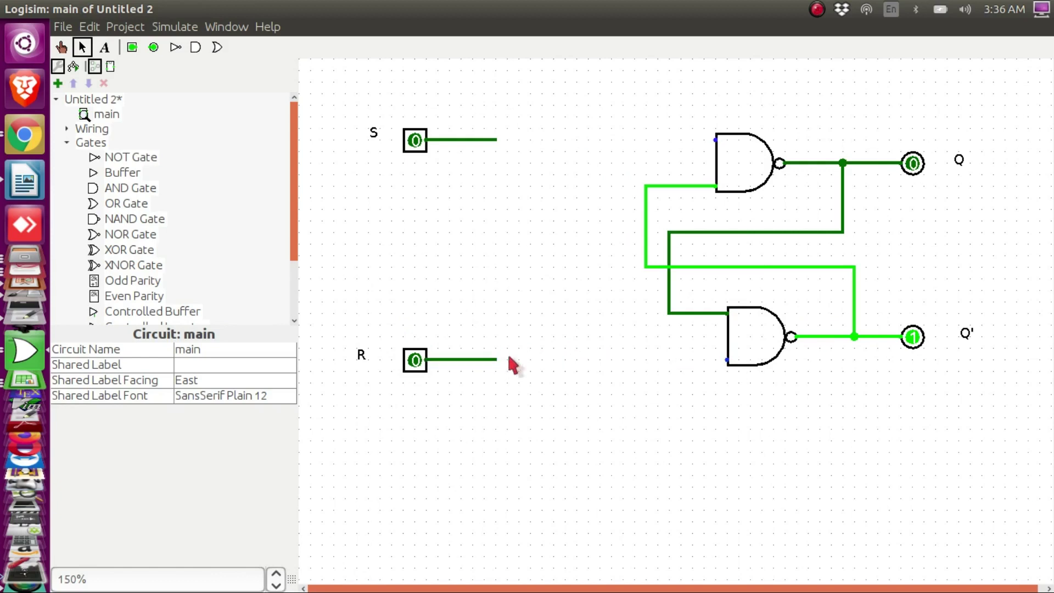
Add a NAND gate on each of the S and R lines and wire its output to the free input of the adjacent latch gate.
click(113, 219)
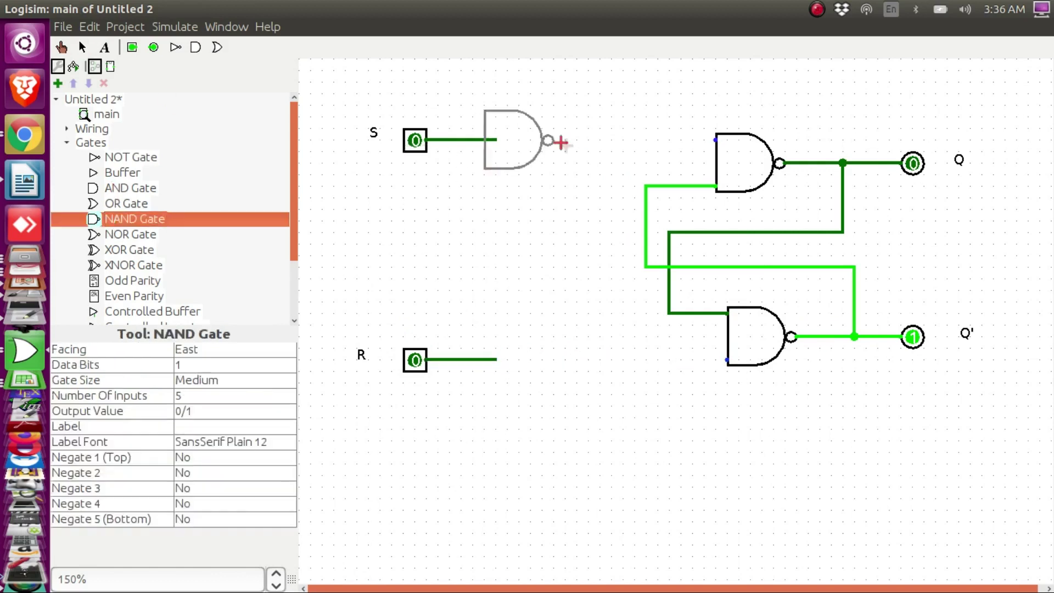
click(611, 141)
mouse_move(590, 150)
mouse_down()
mouse_move(586, 169)
mouse_move(588, 140)
mouse_move(716, 140)
mouse_up()
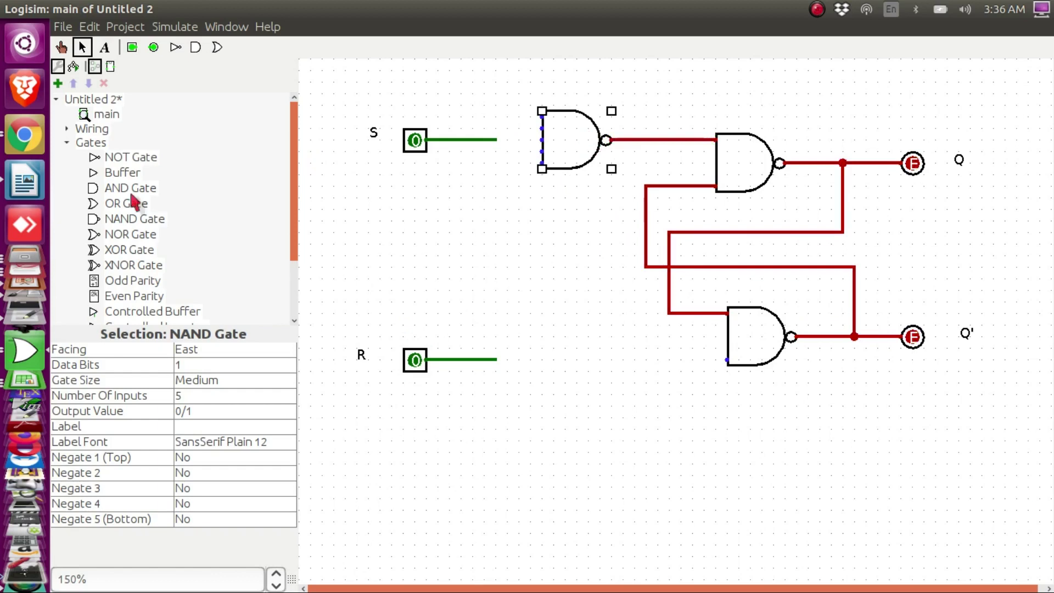
click(131, 219)
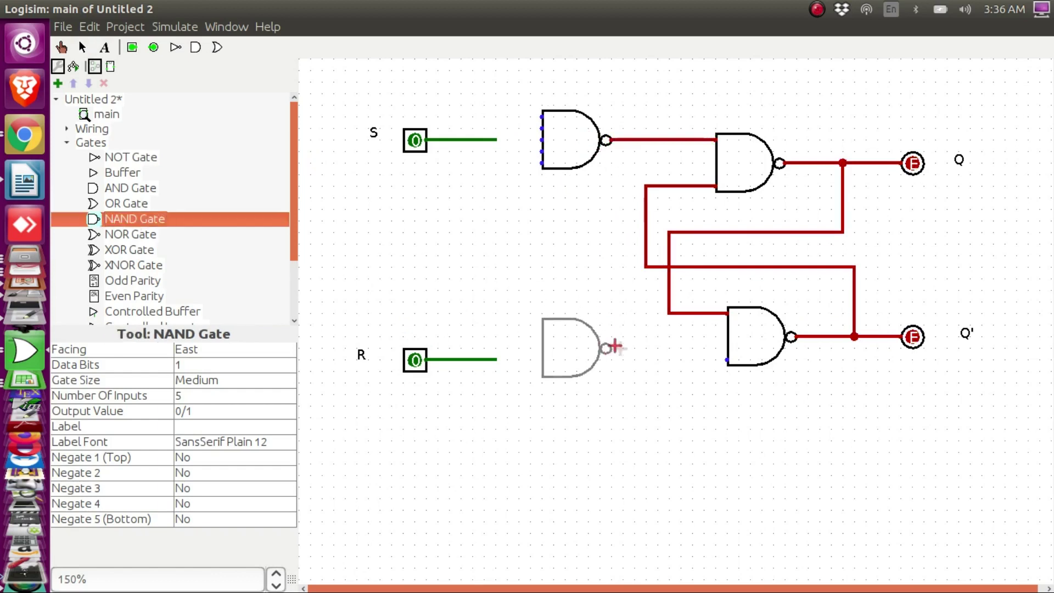
click(614, 347)
drag(576, 348, 727, 359)
Set the number of inputs to 2 on both newly added NAND gates.
click(577, 137)
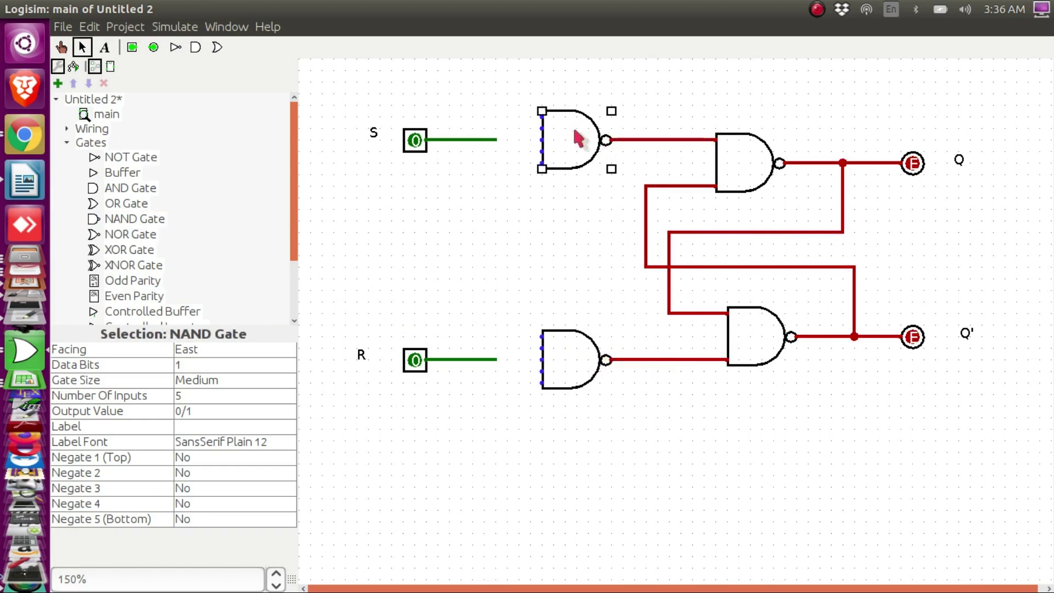
click(231, 397)
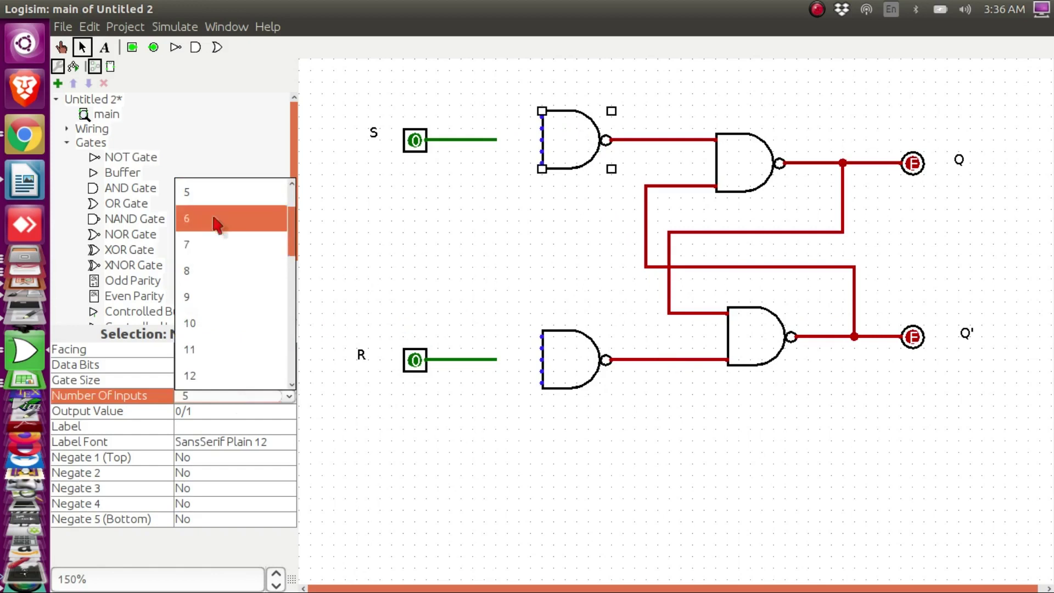
scroll(224, 203, up, 1)
click(221, 195)
click(549, 360)
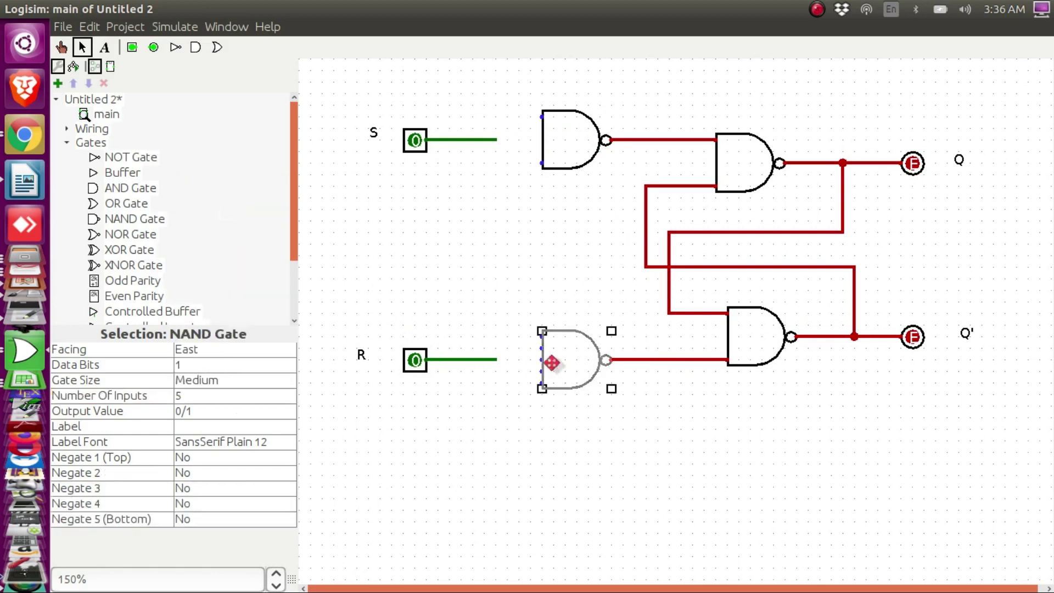
click(263, 390)
scroll(255, 219, up, 1)
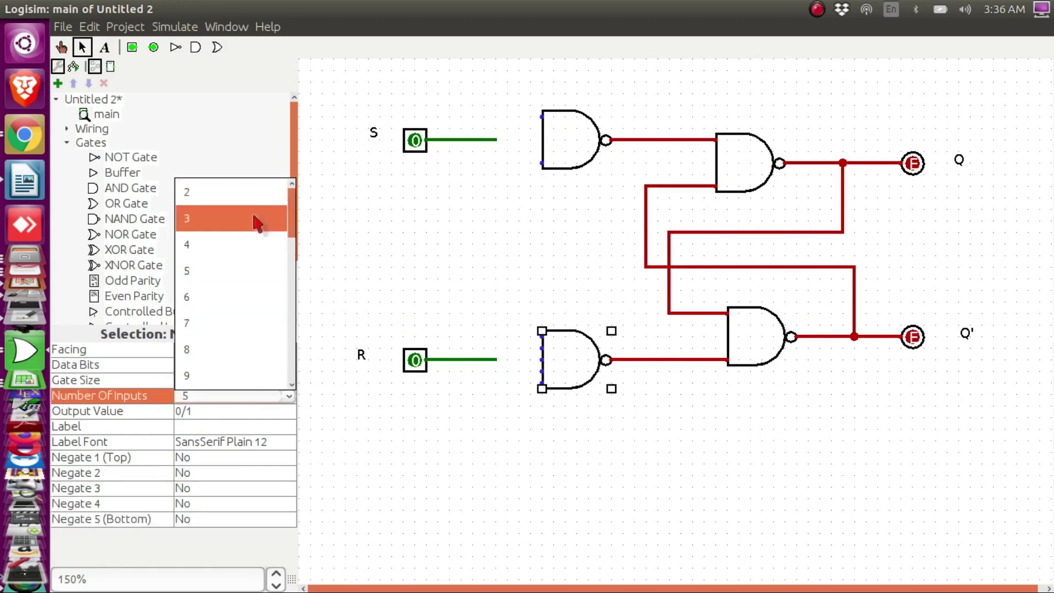
click(244, 197)
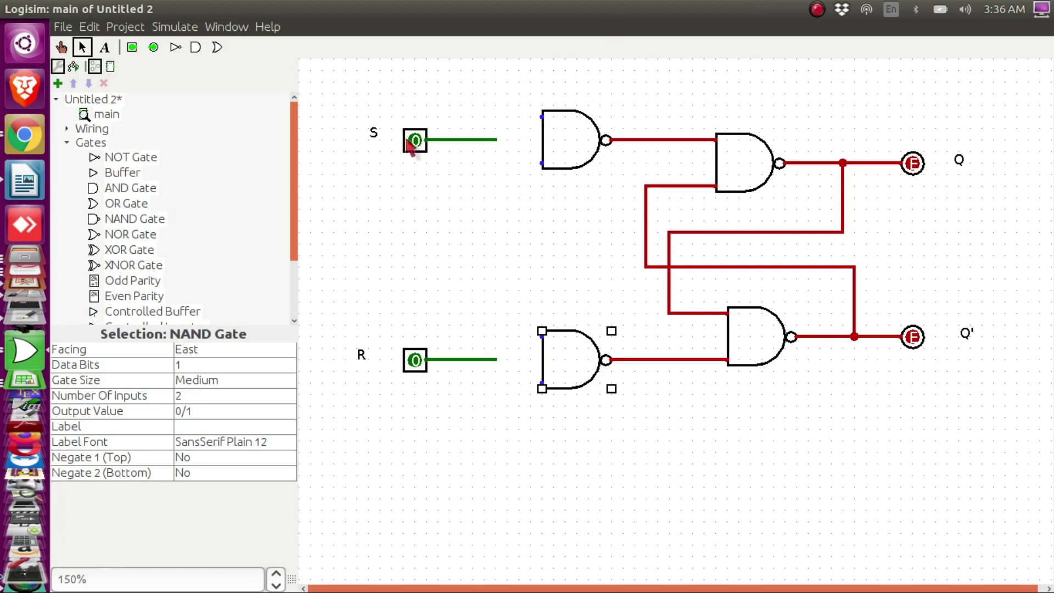
Move the S pin and its label up, replacing the leftover wire with a straight one to the upper input NAND gate's top input.
drag(343, 106, 451, 104)
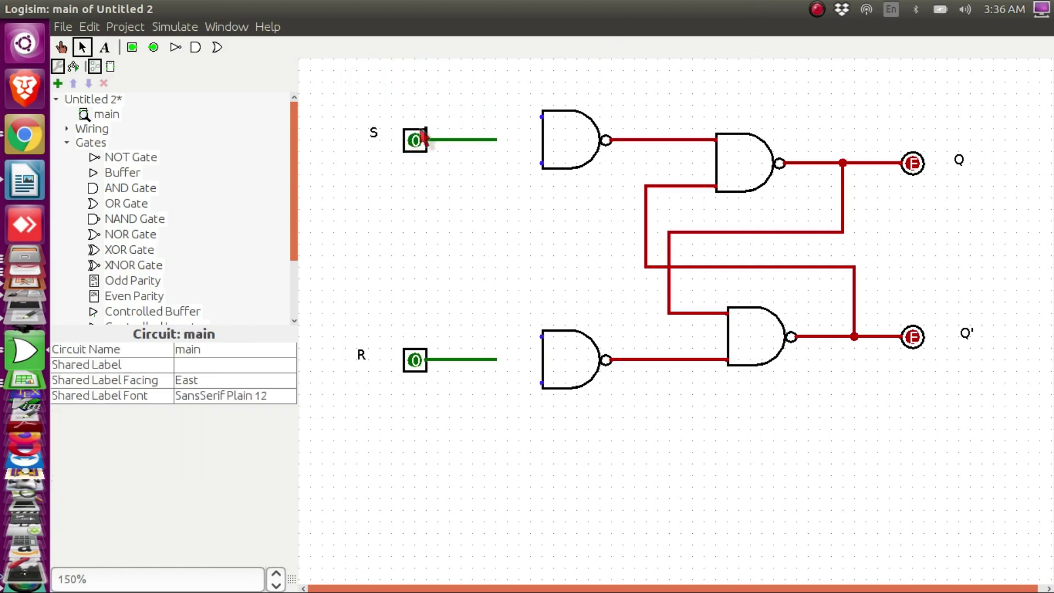
drag(423, 141, 419, 113)
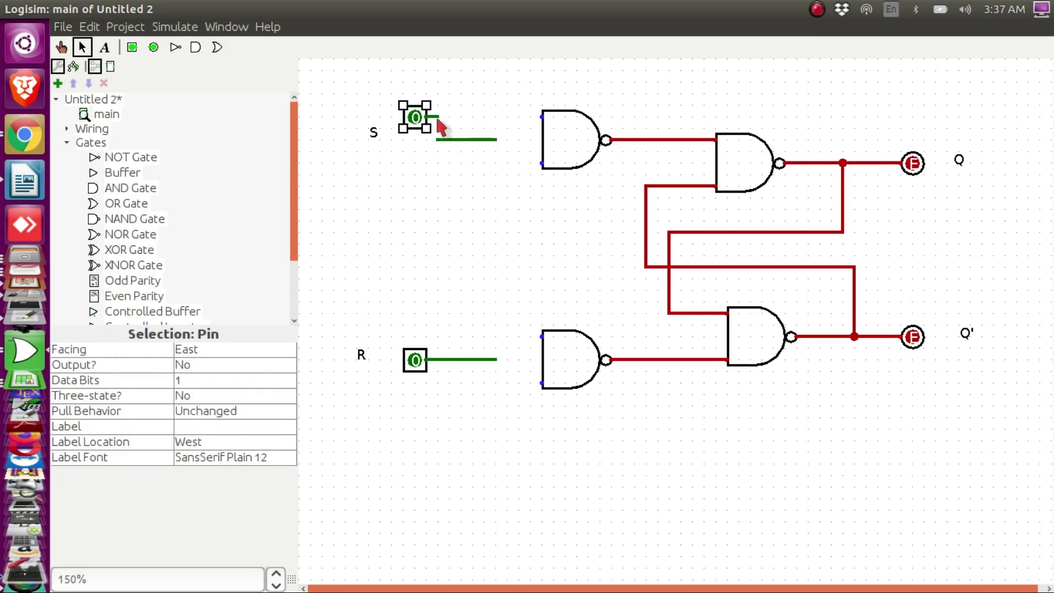
click(483, 140)
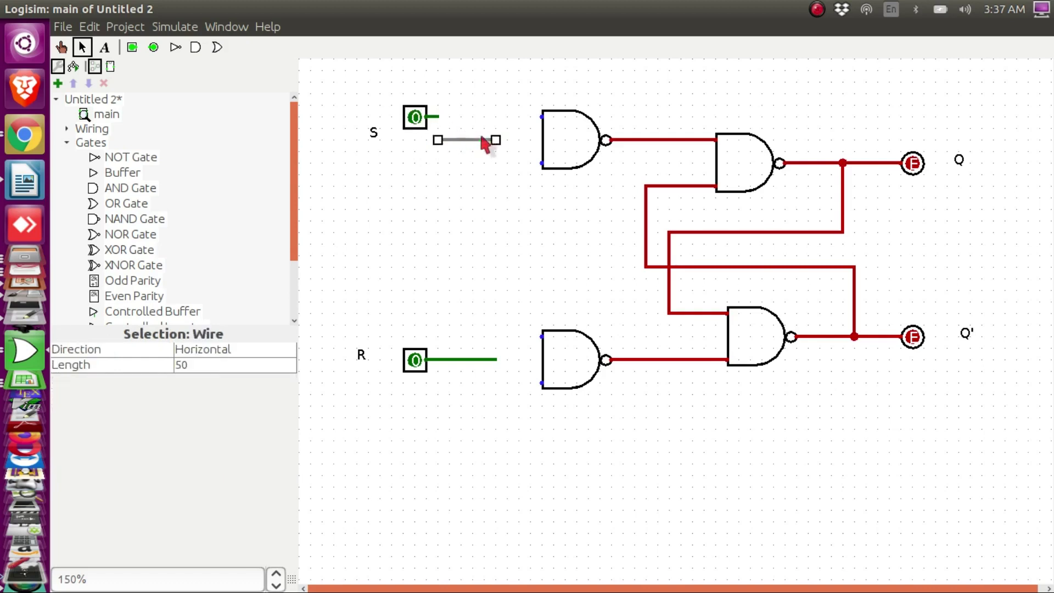
right_click(497, 148)
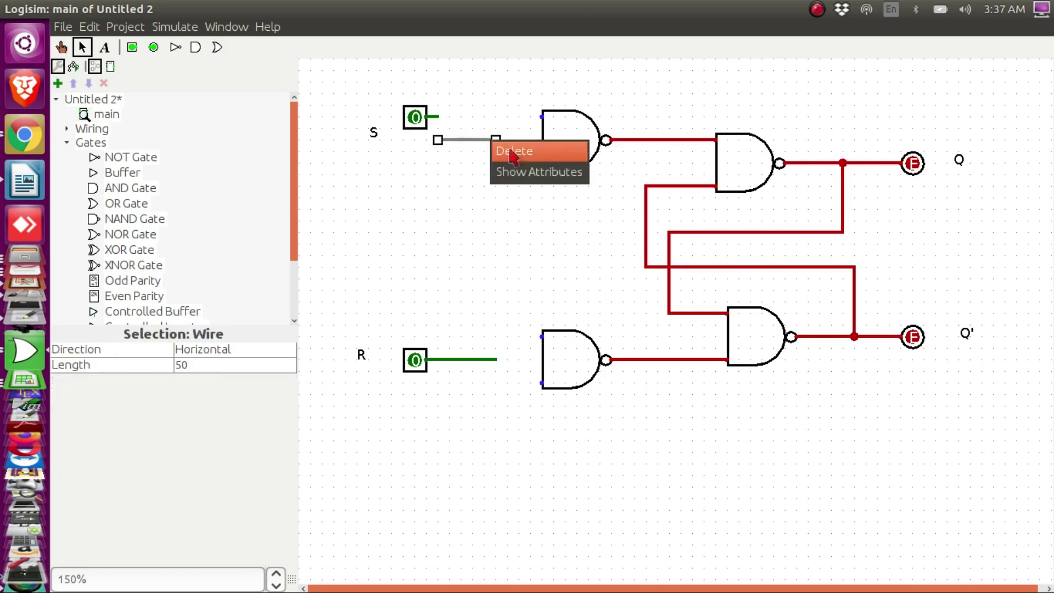
click(496, 144)
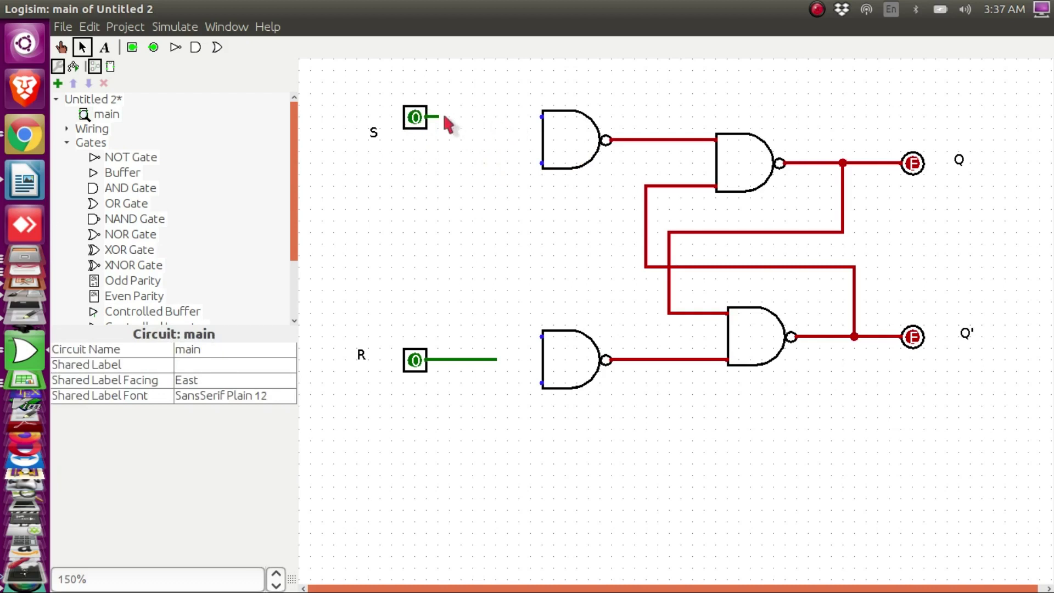
drag(521, 115, 540, 116)
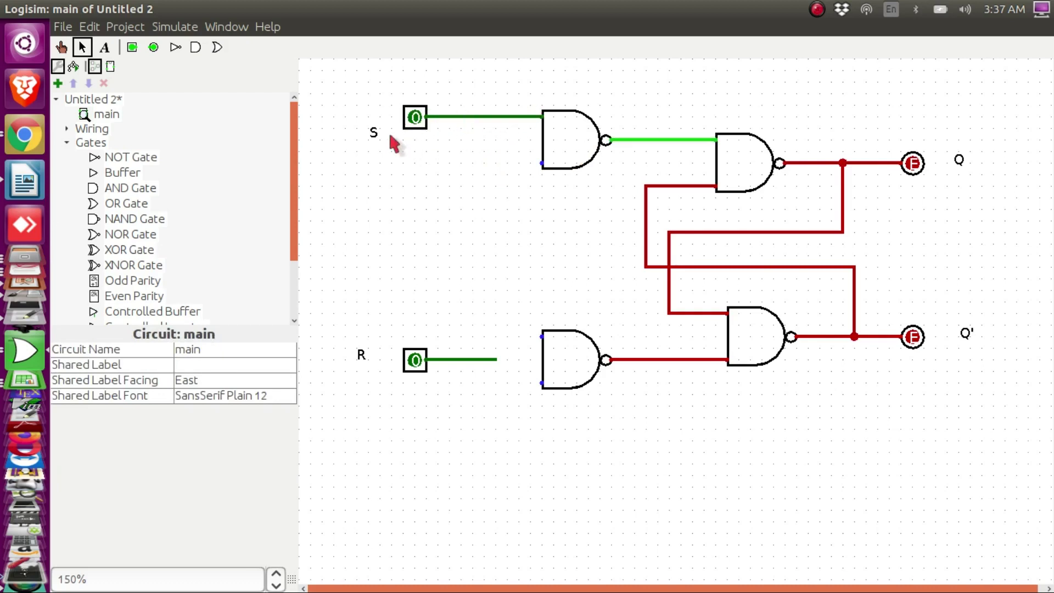
drag(373, 137, 379, 120)
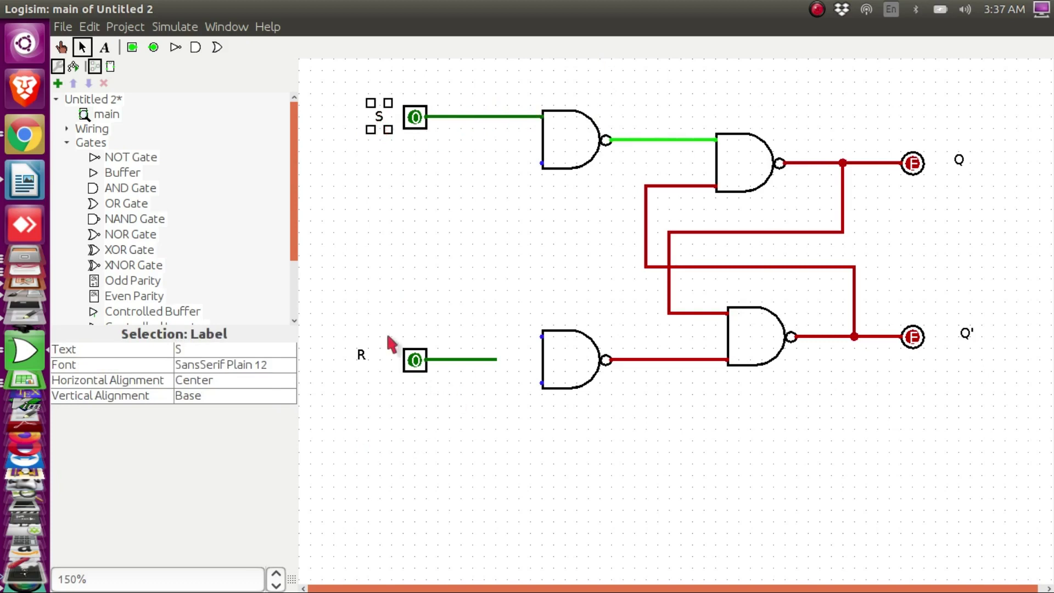
Move the R pin down, delete its leftover wire, and wire the pin to the lower input NAND gate's bottom input.
drag(411, 373, 393, 377)
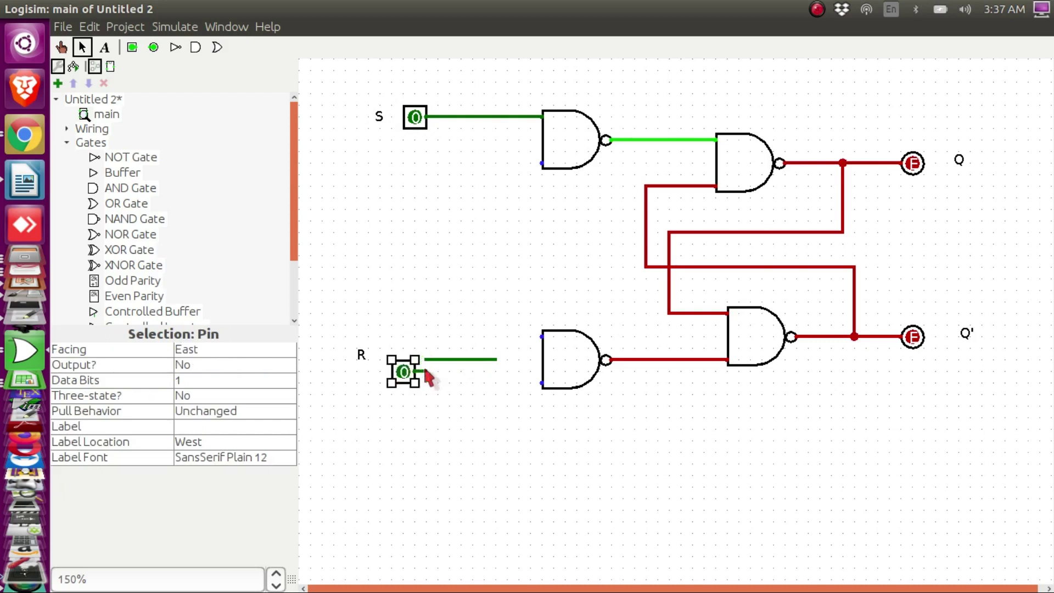
click(454, 360)
right_click(454, 359)
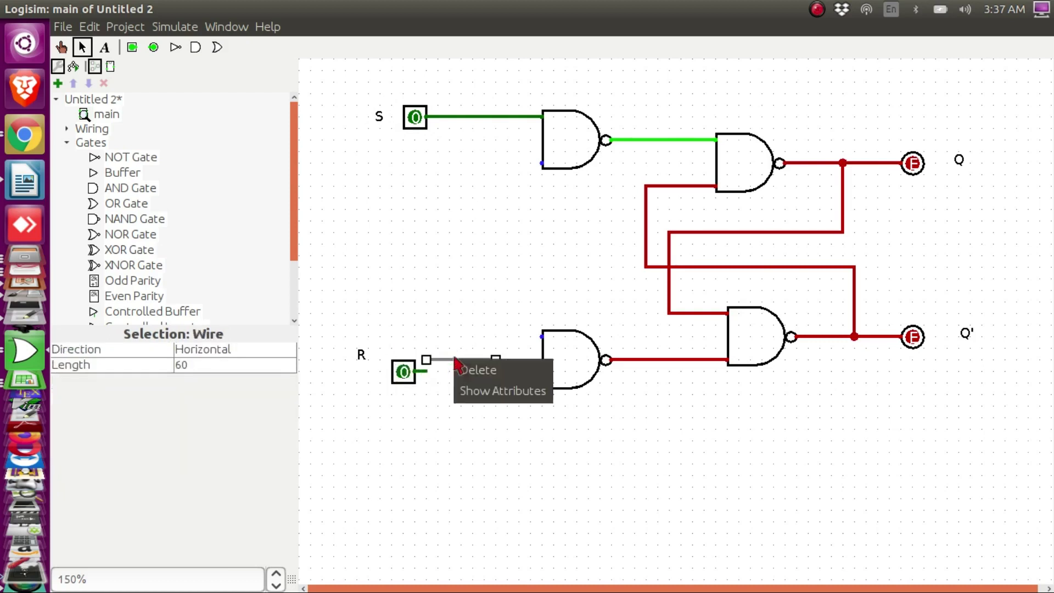
click(472, 367)
click(404, 371)
drag(406, 374, 543, 383)
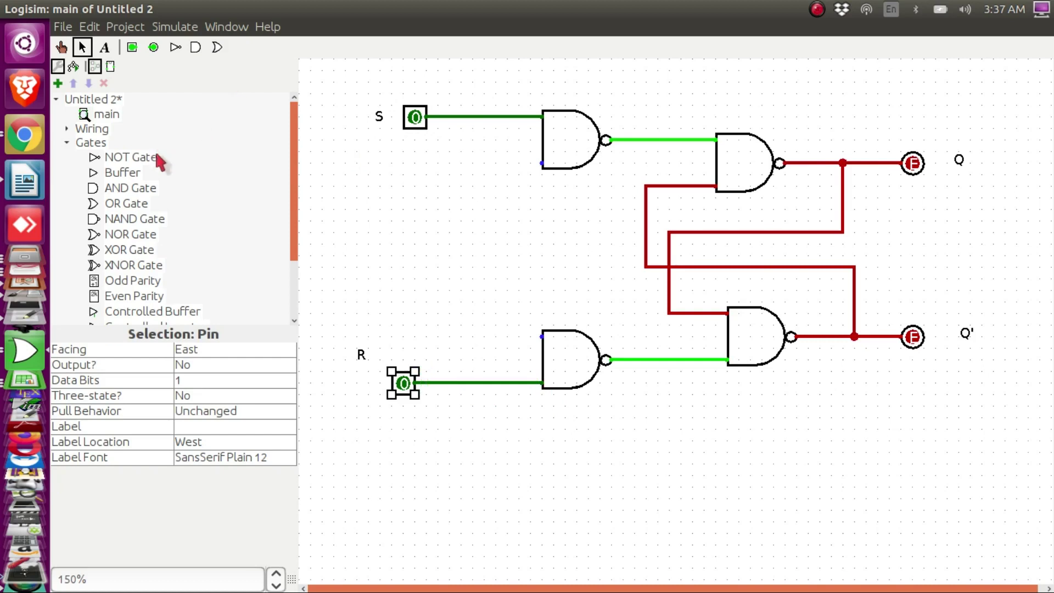
Place an input pin between the S and R pins and label it clk.
click(133, 47)
click(422, 246)
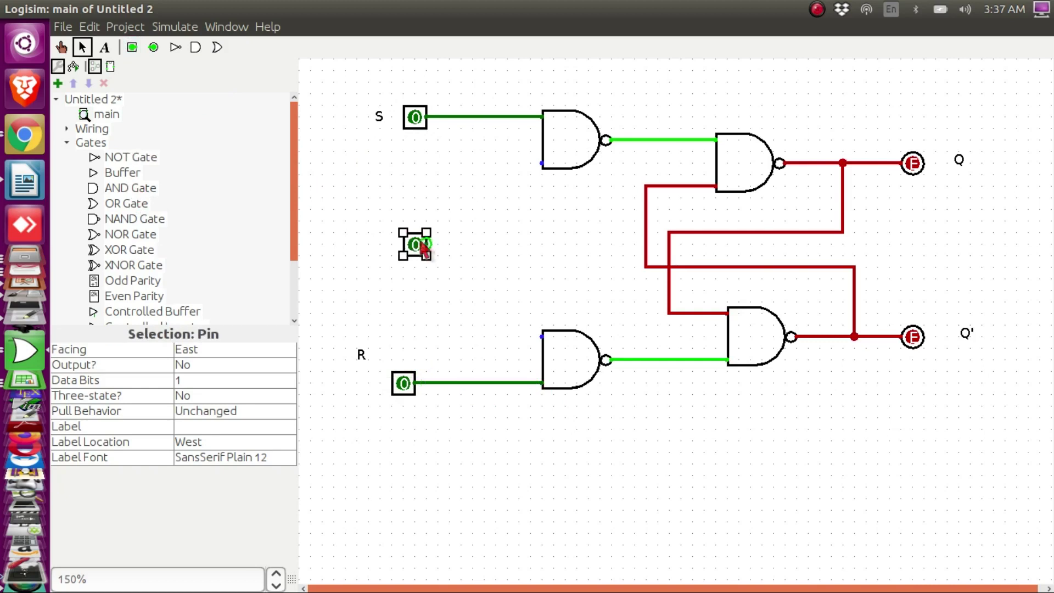
click(104, 48)
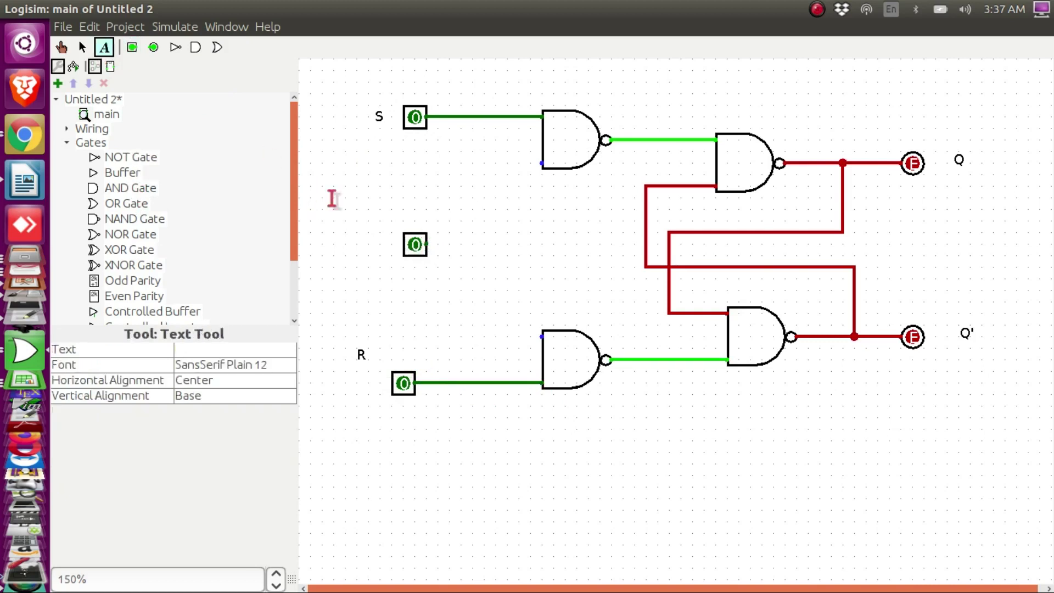
click(350, 242)
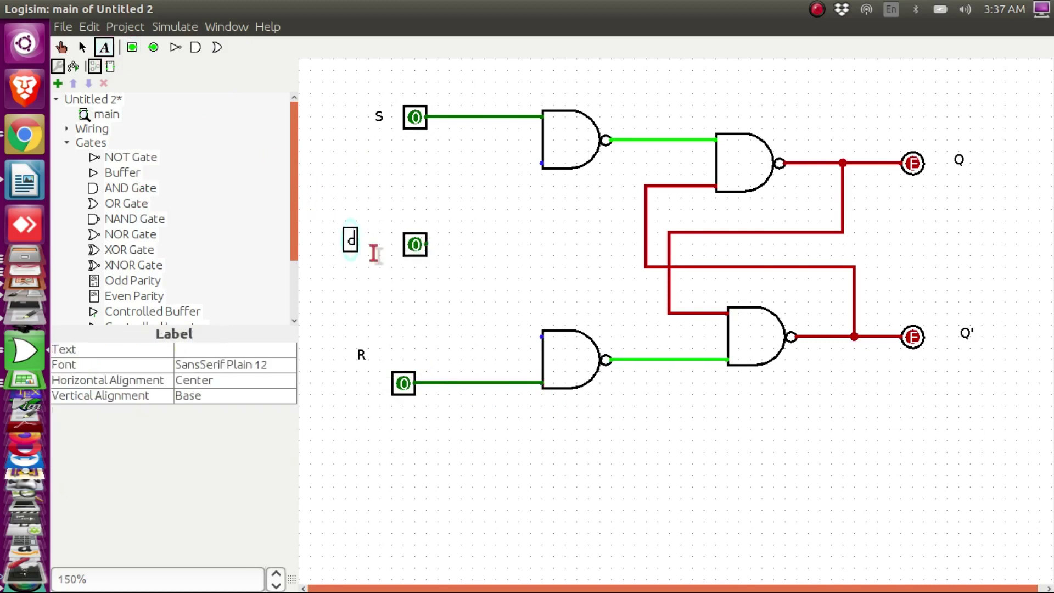
text(clk)
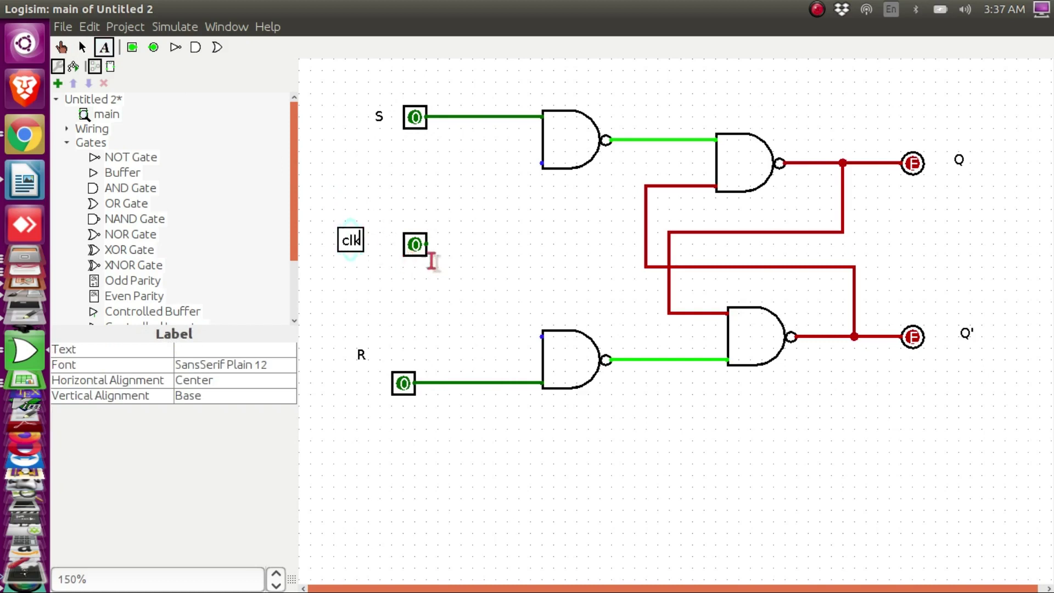
click(416, 284)
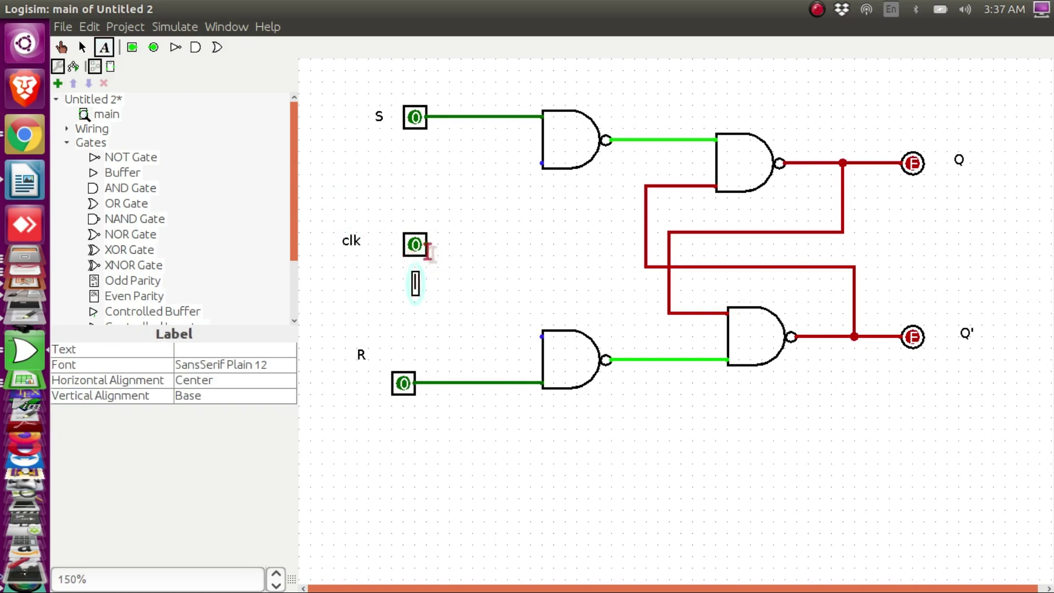
Wire the clk pin to the free inputs of both input NAND gates, branching the wire down to the lower gate.
click(82, 47)
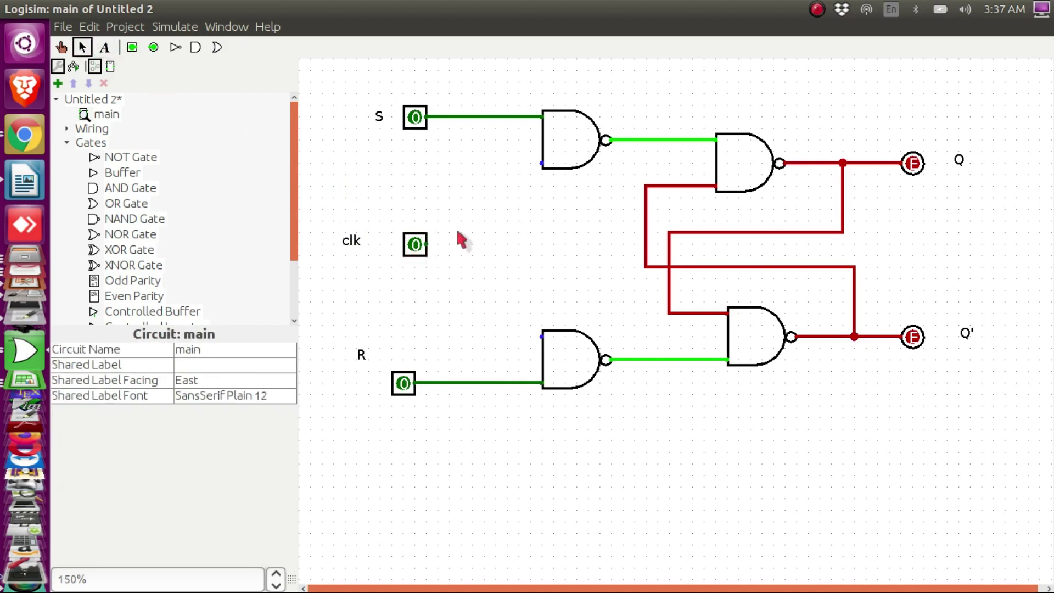
mouse_move(455, 249)
mouse_down()
mouse_move(474, 243)
mouse_move(485, 163)
mouse_move(539, 164)
mouse_up()
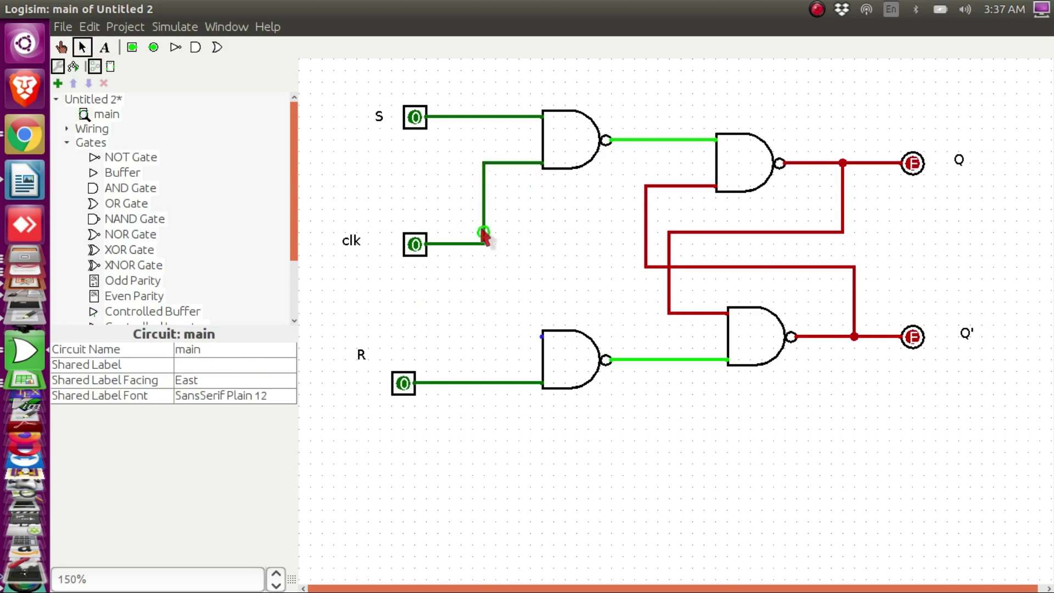
mouse_move(483, 244)
mouse_down()
mouse_move(513, 353)
mouse_move(543, 342)
mouse_up()
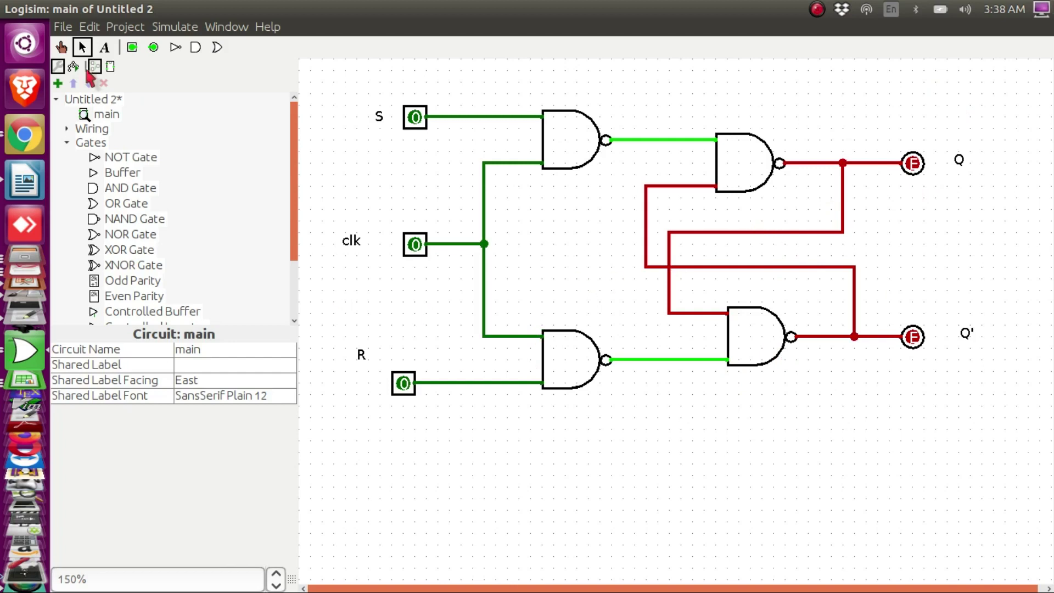
Test the latch with clk at 1 by setting S to 1 and back to 0, followed by the same for R.
click(63, 46)
click(415, 244)
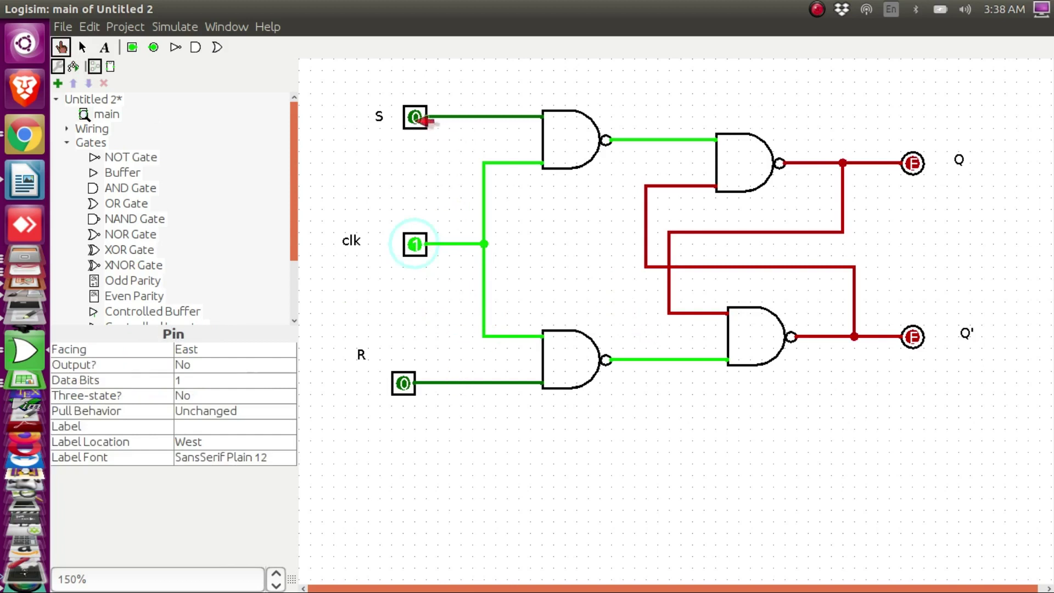
click(416, 117)
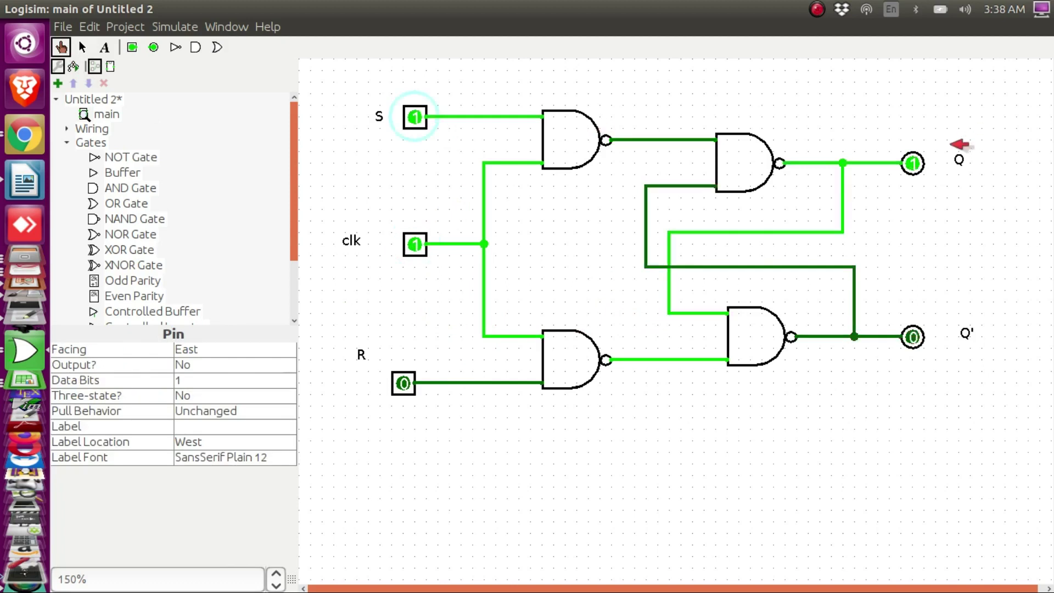
click(415, 117)
click(405, 384)
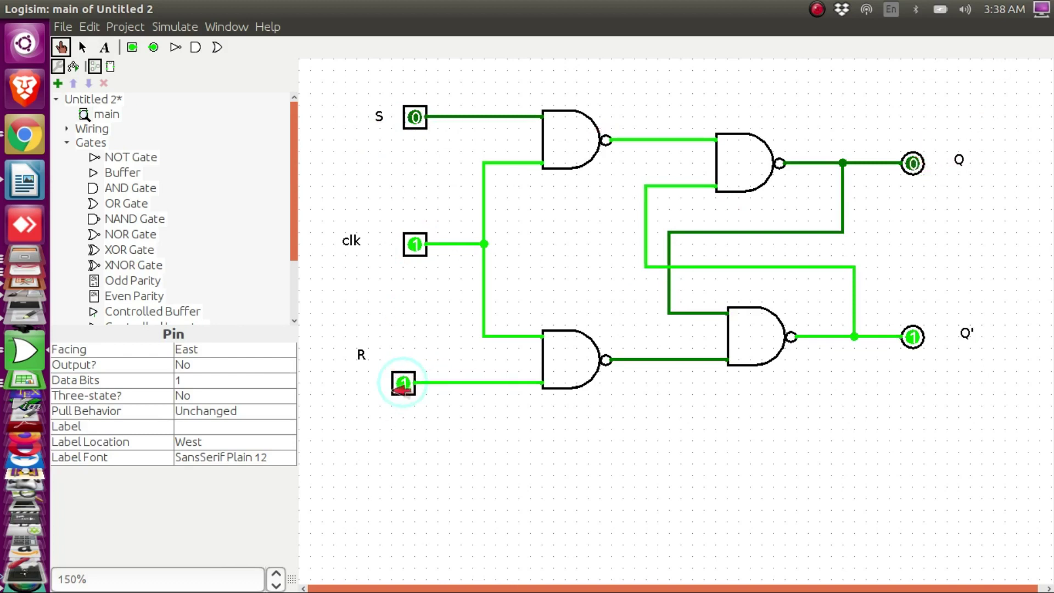
click(406, 383)
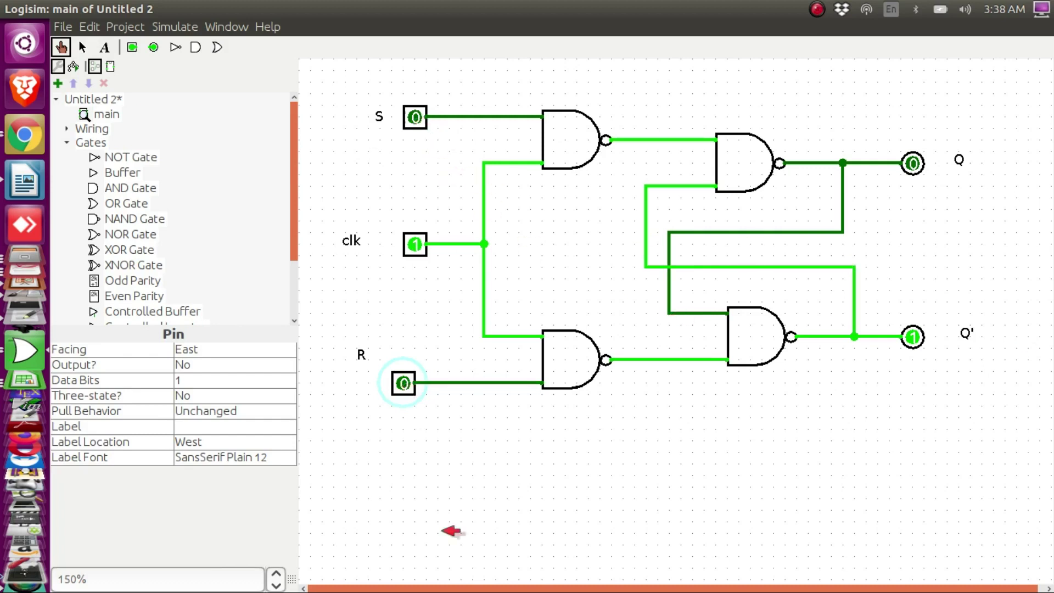
Test the latch with clk at 0 by toggling S and R individually and finally setting both to 1.
click(417, 248)
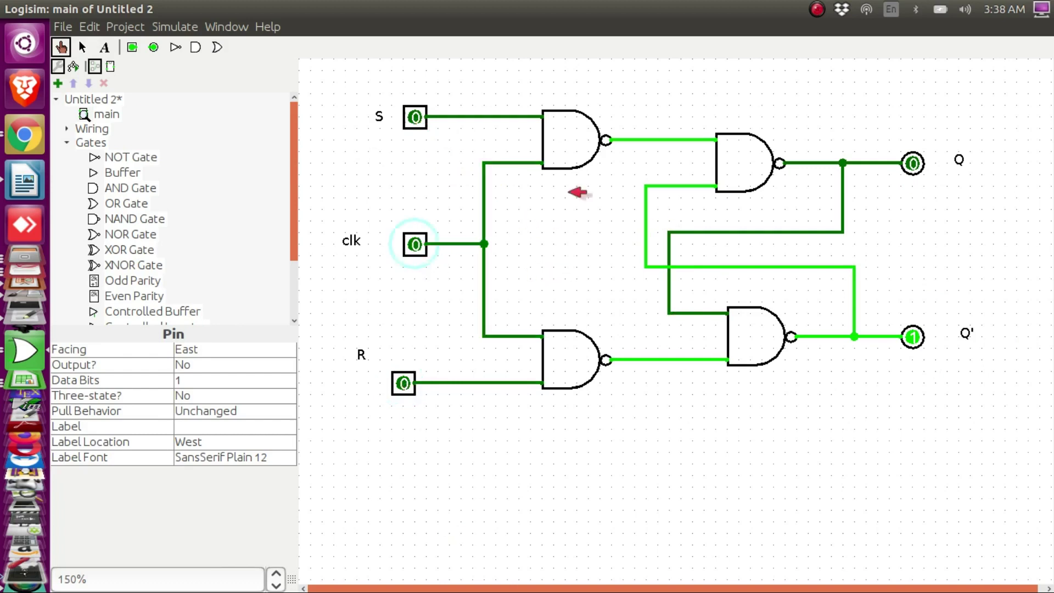
click(417, 117)
click(416, 118)
click(406, 384)
click(407, 387)
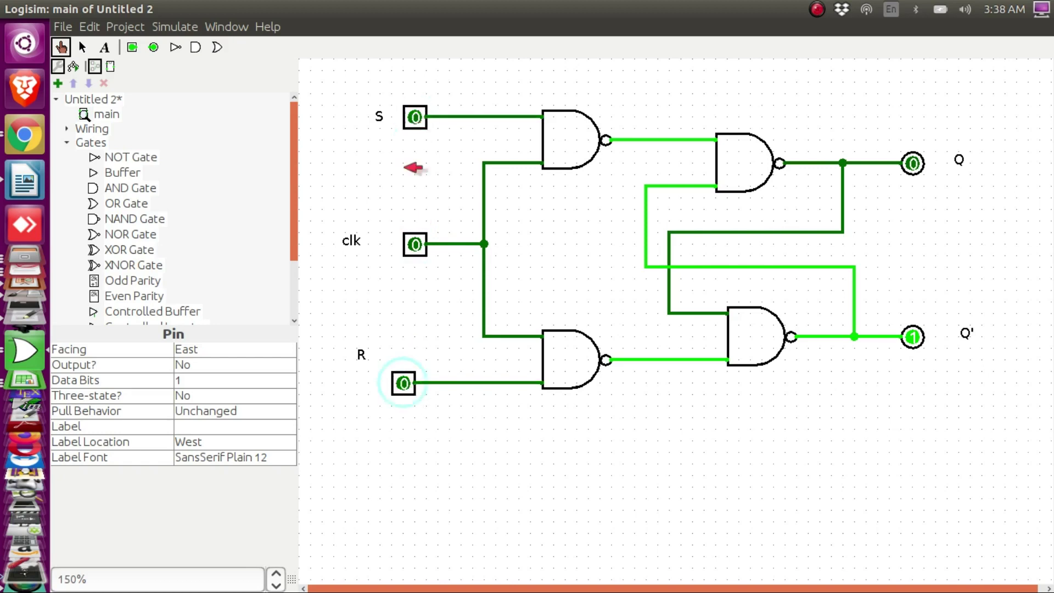
click(417, 117)
click(400, 387)
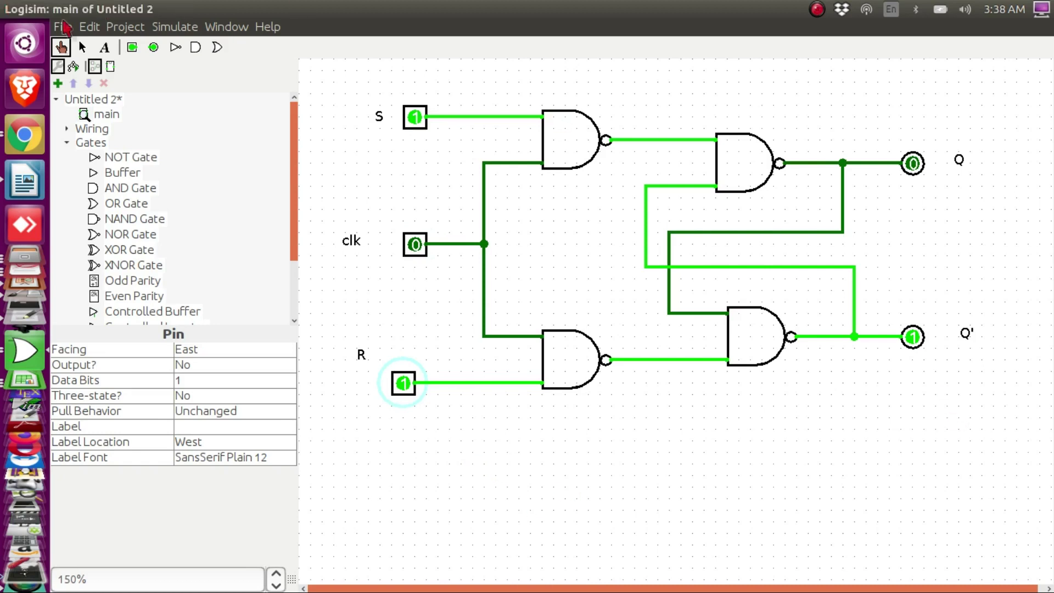
Create a new project and place a NAND gate with 2 inputs in the upper part of the circuit.
click(63, 26)
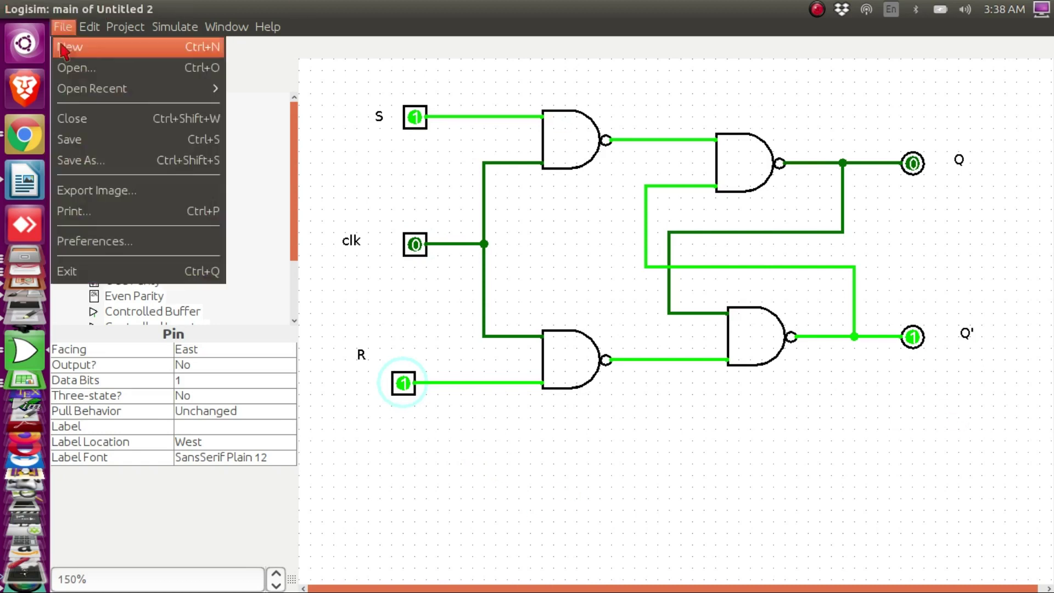
click(65, 47)
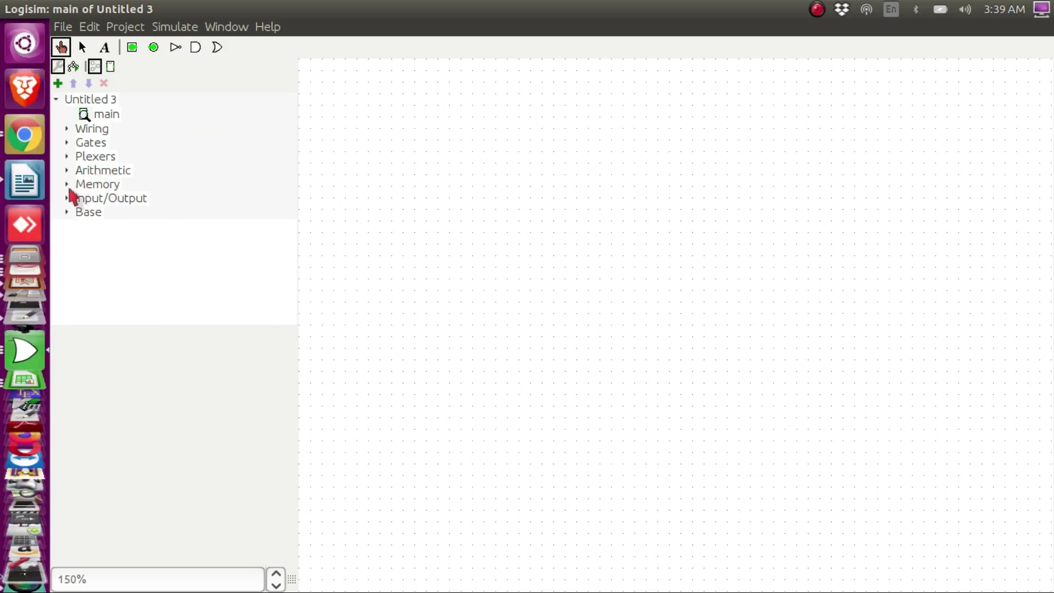
click(67, 143)
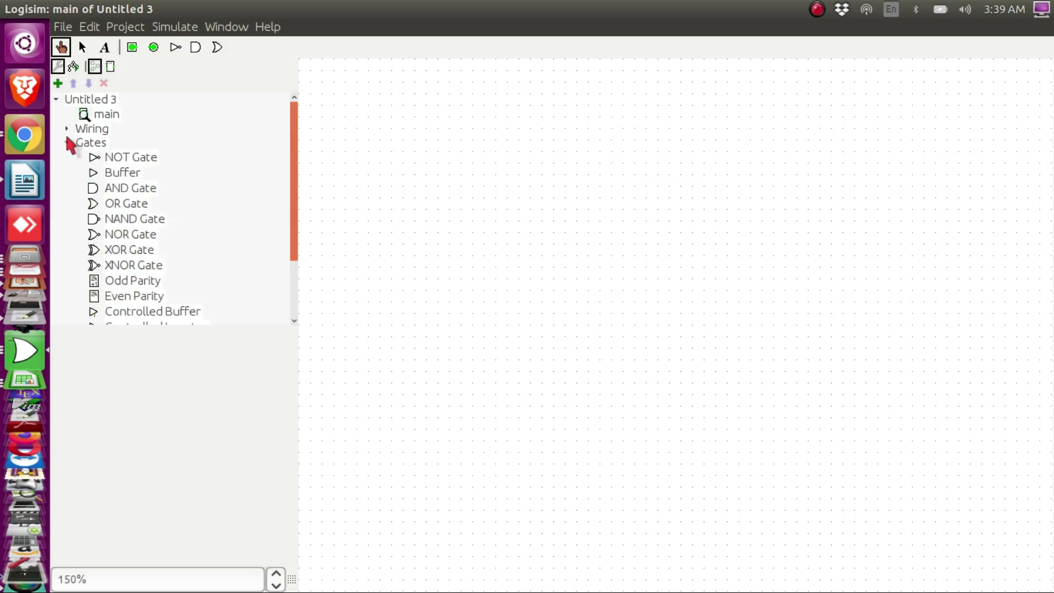
click(128, 222)
click(761, 164)
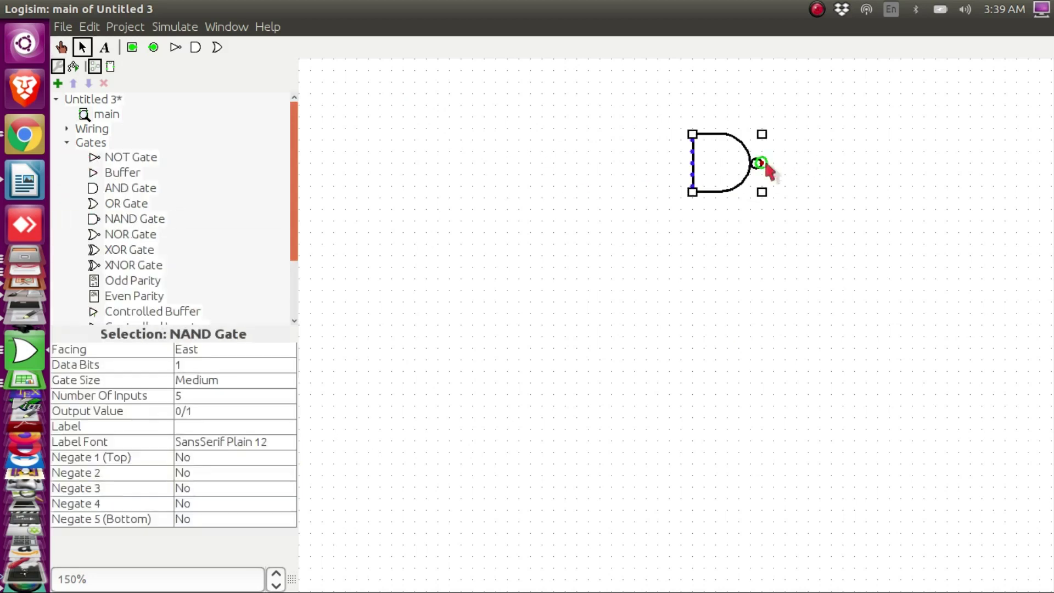
click(210, 394)
scroll(230, 305, up, 1)
click(219, 199)
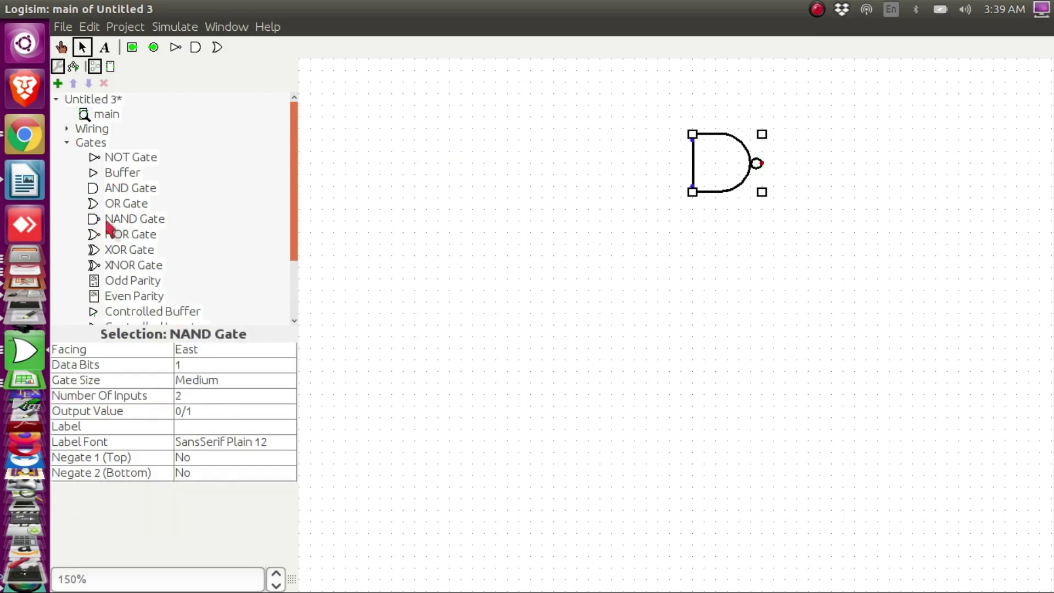
Place a second NAND gate directly below the first and set its number of inputs to 2.
click(113, 221)
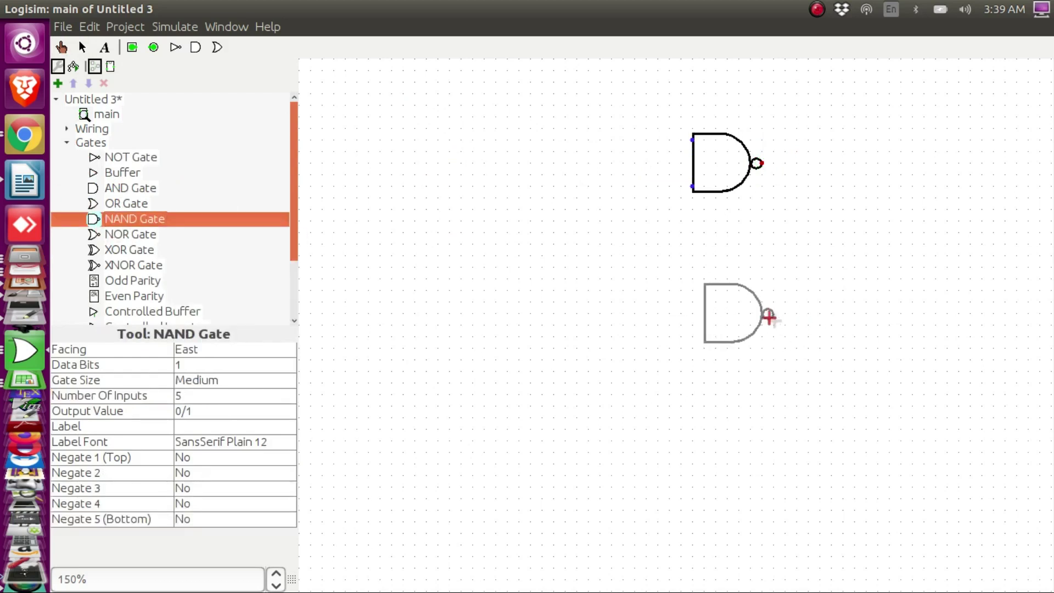
click(764, 314)
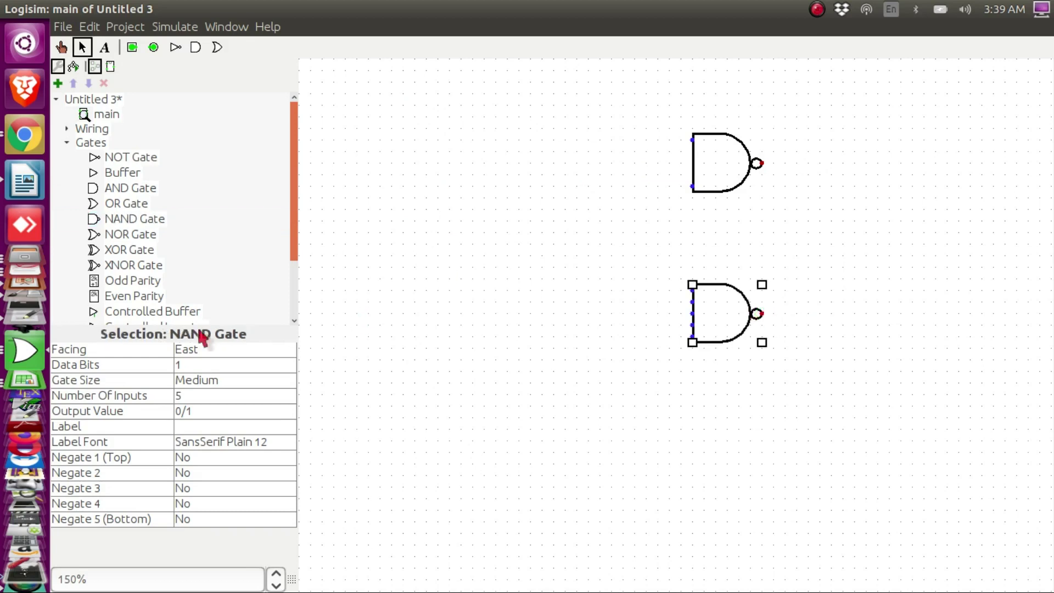
click(209, 396)
scroll(210, 231, up, 1)
click(210, 198)
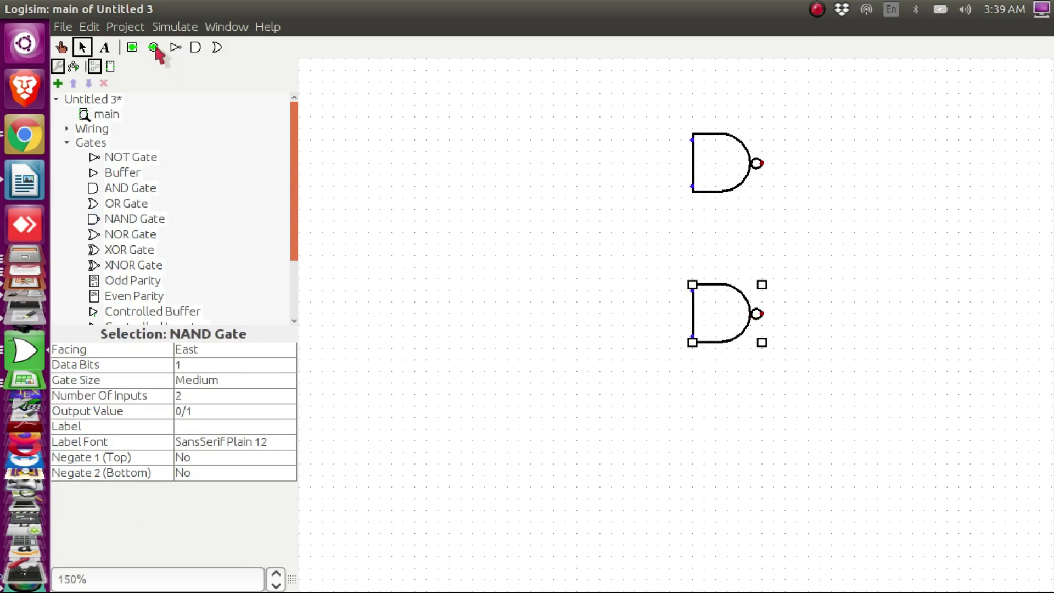
Draw a straight output wire of equal length from each of the two NAND gates.
drag(761, 163, 791, 163)
drag(877, 163, 889, 162)
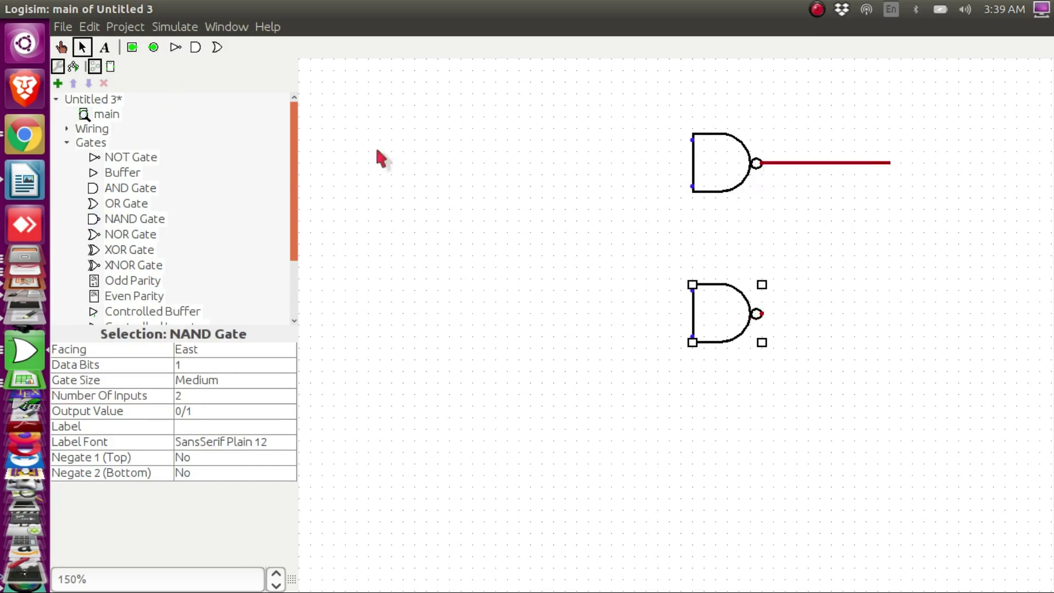
drag(766, 314, 890, 314)
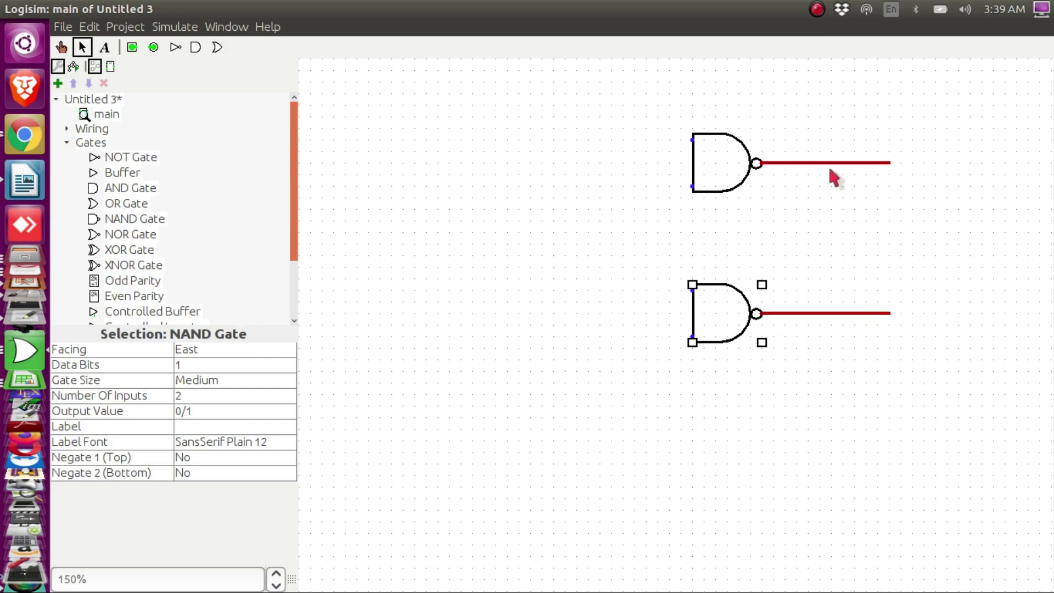
Cross-couple the NAND gates by wiring the upper output to the lower gate's top input and the lower output to the upper gate's bottom input.
drag(830, 163, 796, 225)
drag(721, 220, 632, 220)
drag(634, 300, 703, 287)
drag(839, 313, 833, 253)
drag(830, 313, 645, 186)
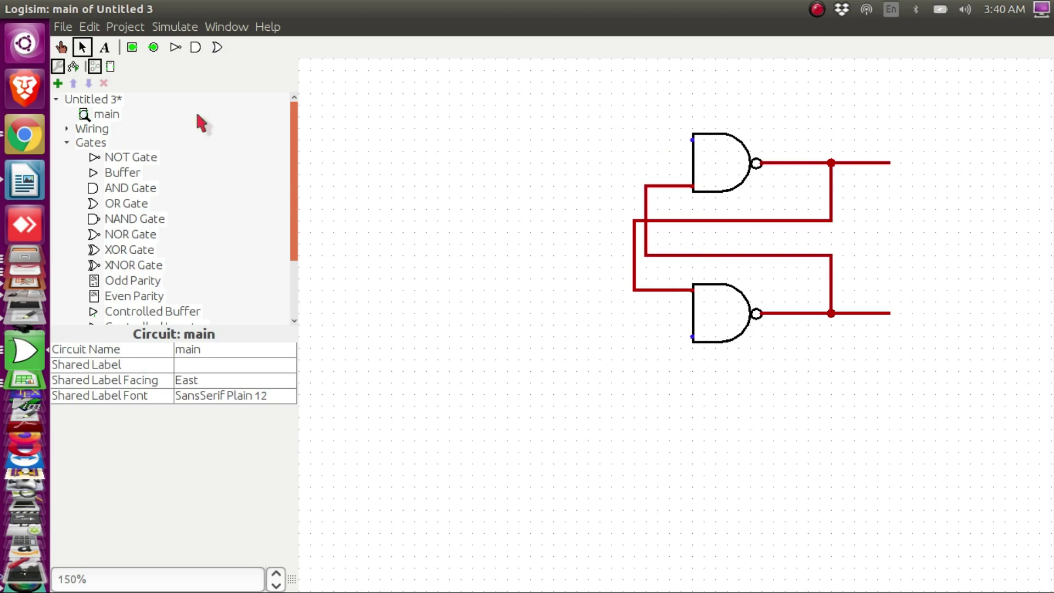
Add two input-stage NAND gates and wire their outputs to the free inputs of the upper and lower latch gates.
click(144, 219)
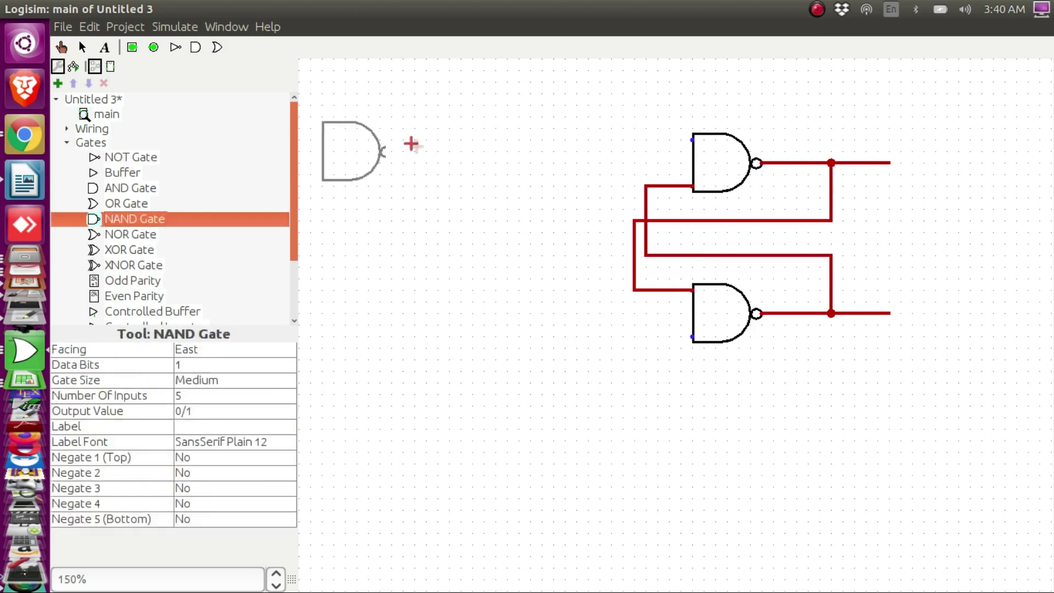
click(567, 152)
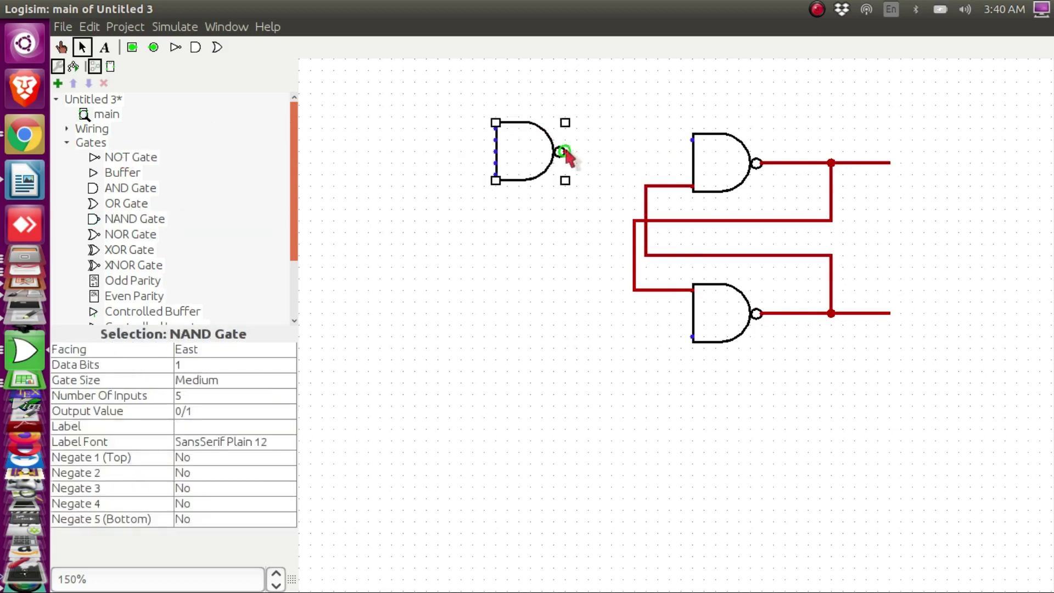
drag(536, 149, 692, 141)
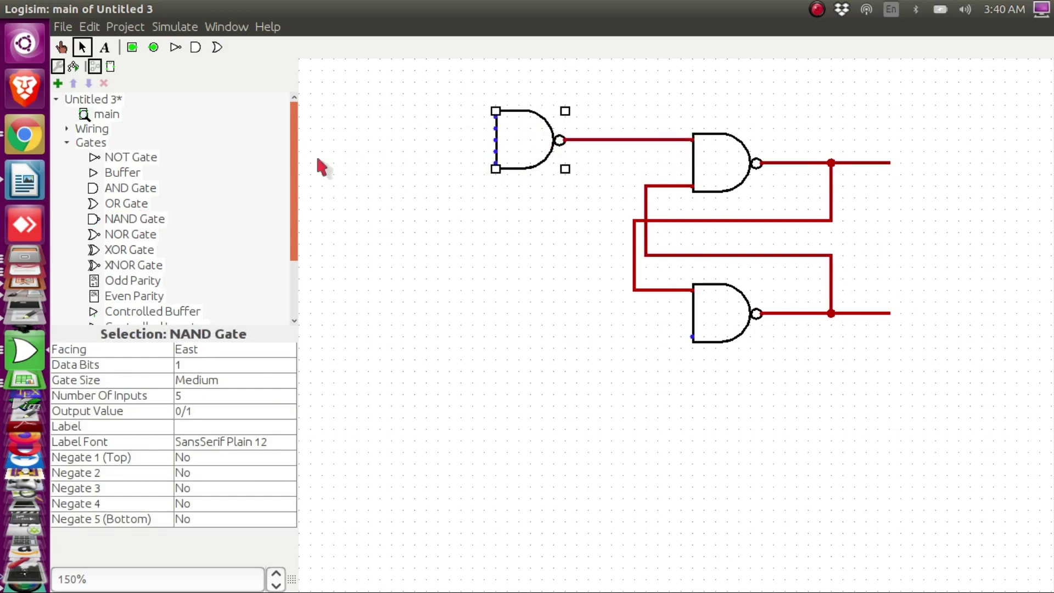
click(159, 219)
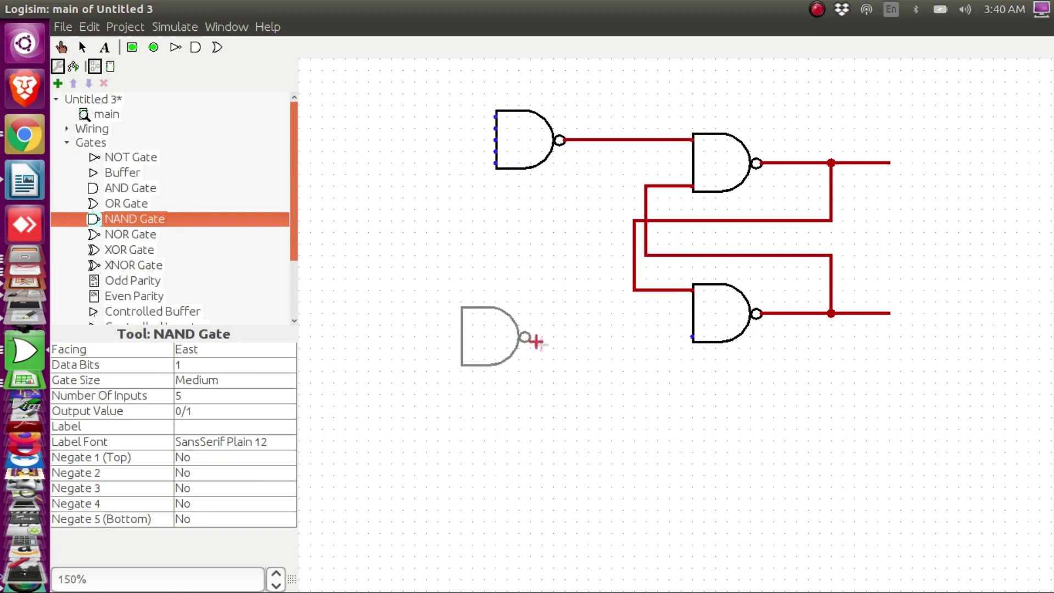
click(574, 341)
drag(569, 338, 692, 337)
Set the number of inputs to 2 on both input-stage NAND gates.
click(515, 123)
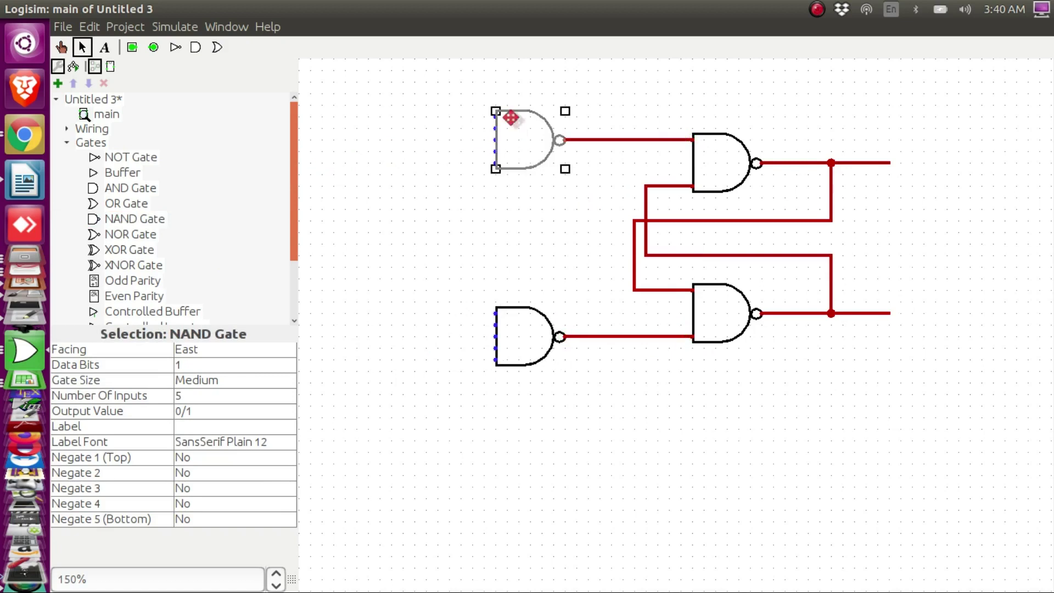
click(205, 395)
scroll(224, 208, up, 3)
click(221, 200)
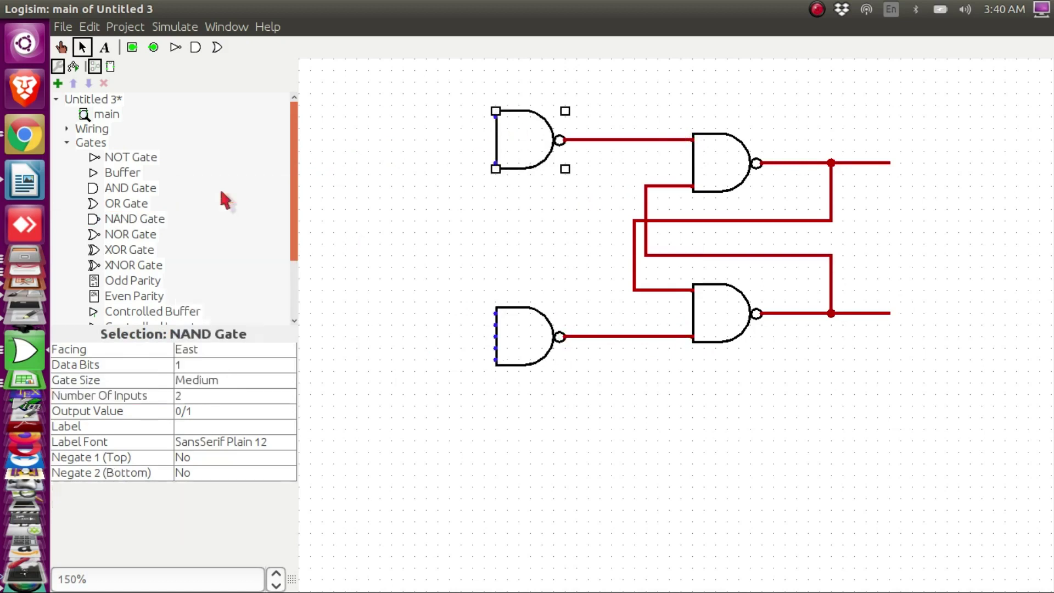
click(505, 336)
click(247, 395)
scroll(224, 323, up, 3)
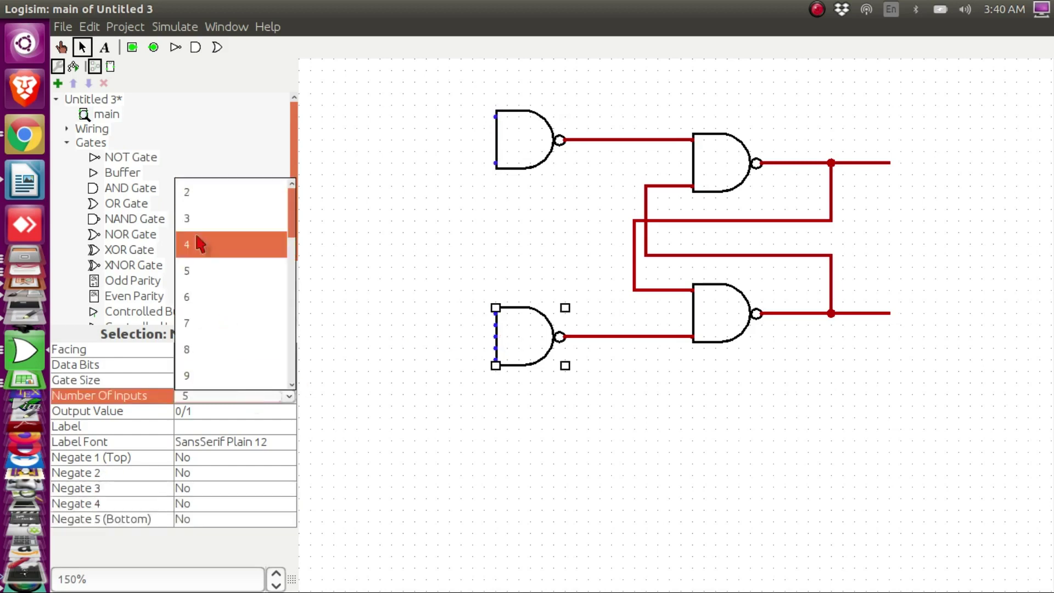
click(189, 202)
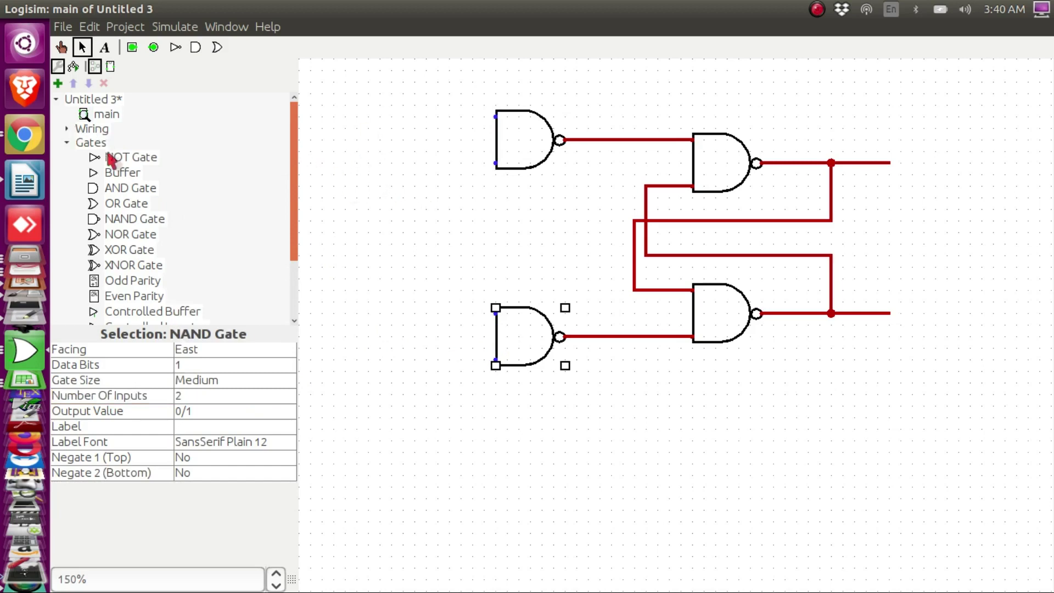
Add an input pin between the input-stage NAND gates and wire it to the upper gate's bottom input and the lower gate's top input.
click(132, 47)
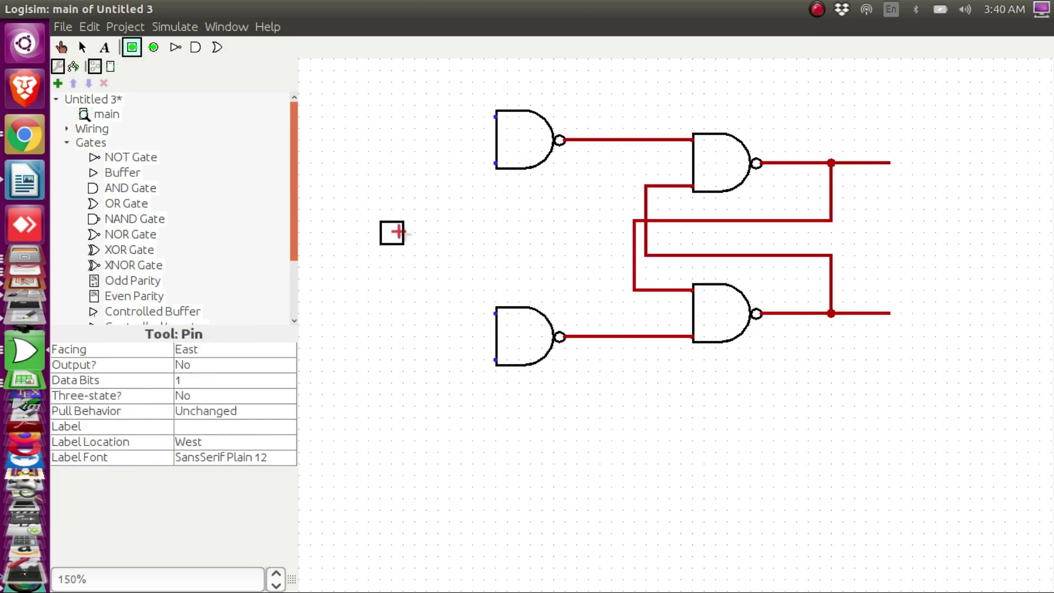
click(400, 231)
mouse_move(407, 234)
mouse_down()
mouse_move(439, 232)
mouse_move(449, 165)
mouse_move(494, 163)
mouse_up()
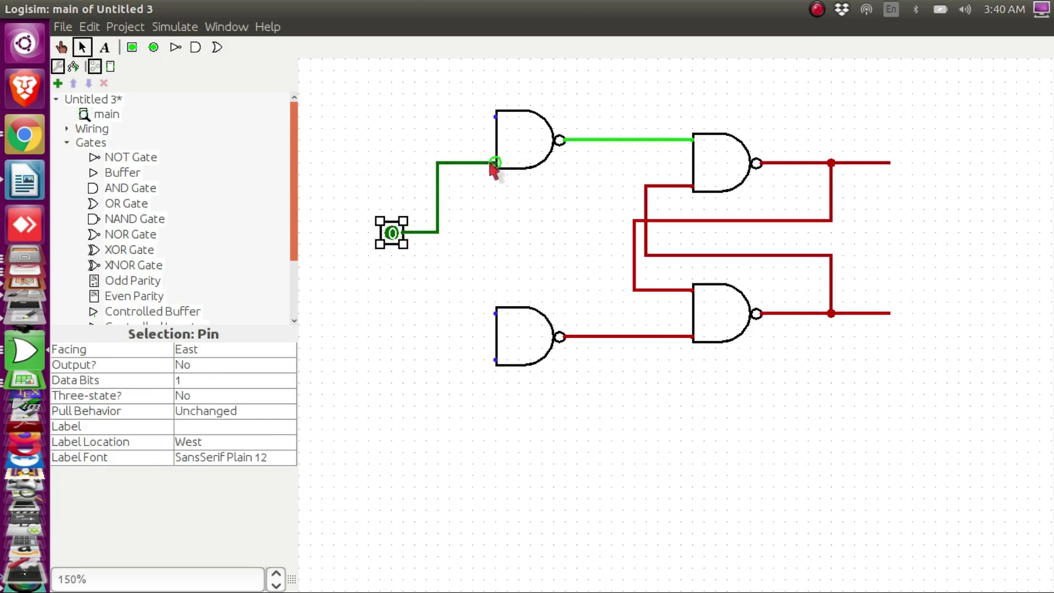
mouse_move(450, 321)
mouse_down()
mouse_move(450, 311)
mouse_move(495, 314)
mouse_up()
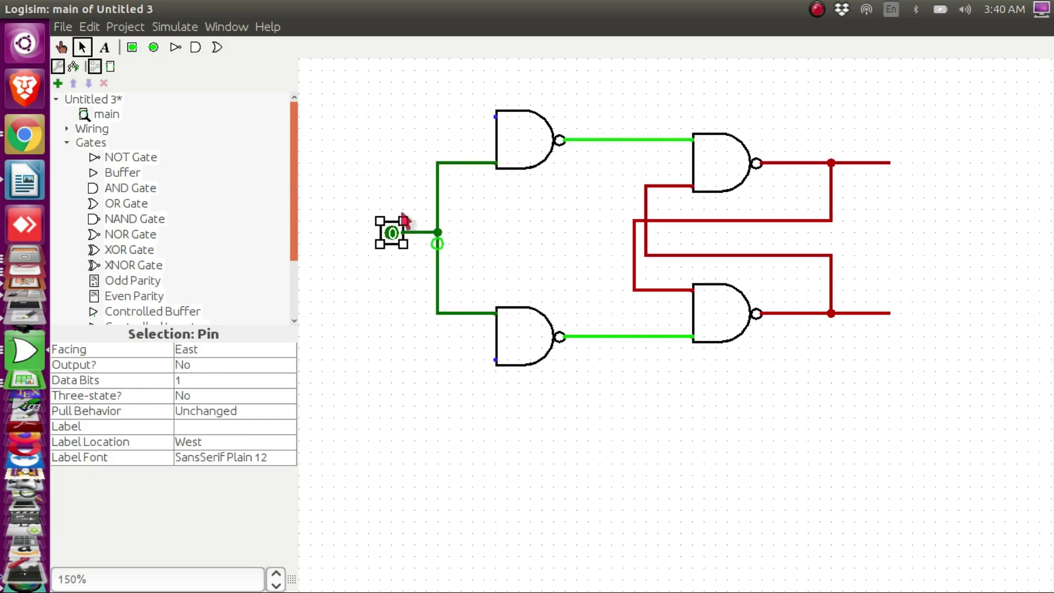
Label the shared input pin "clk" and position the text just beside the pin.
click(104, 47)
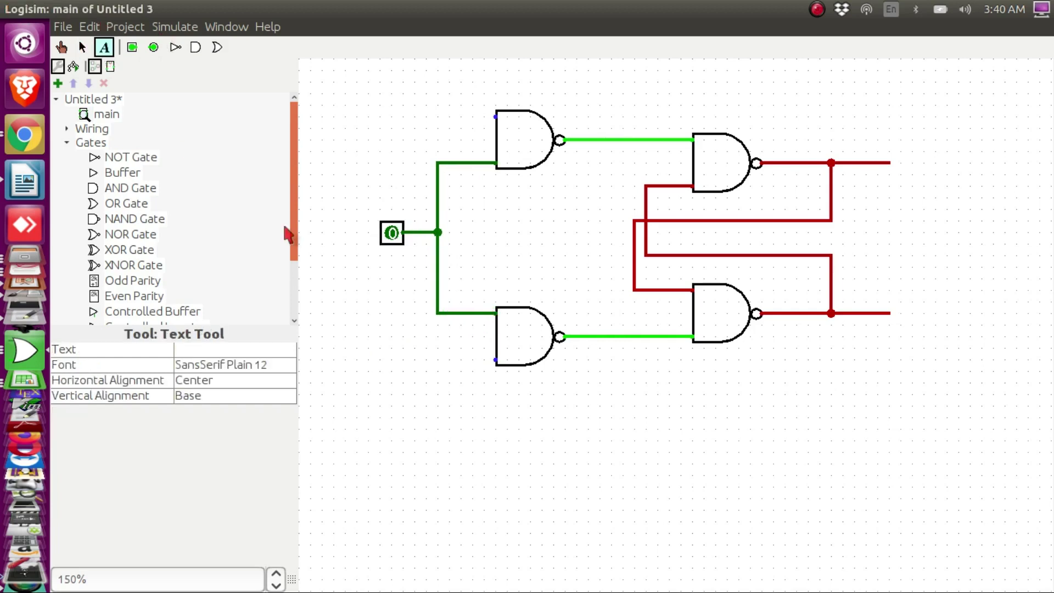
click(331, 228)
text(clk)
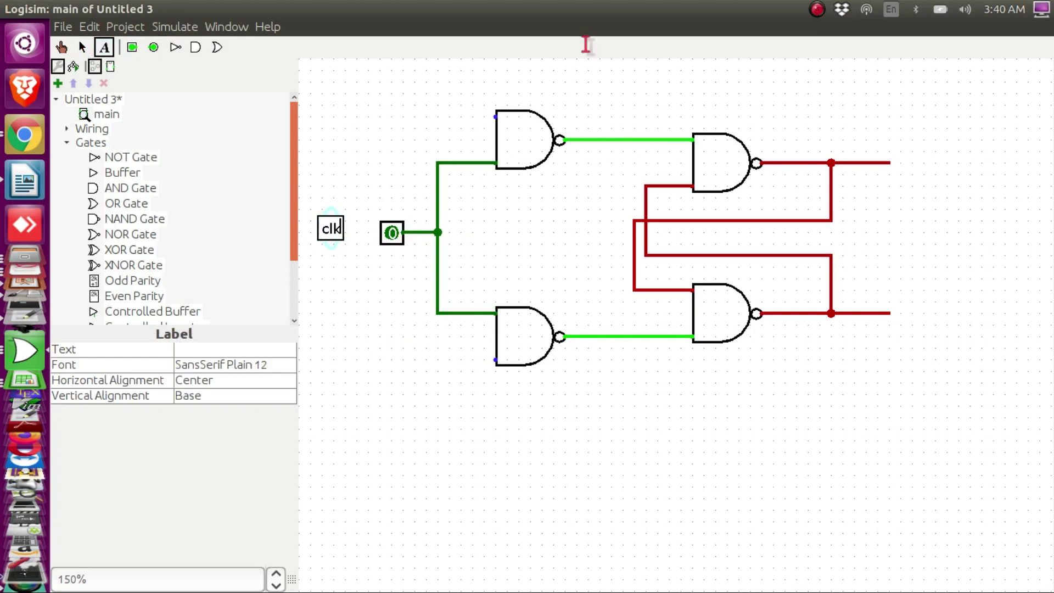
click(82, 47)
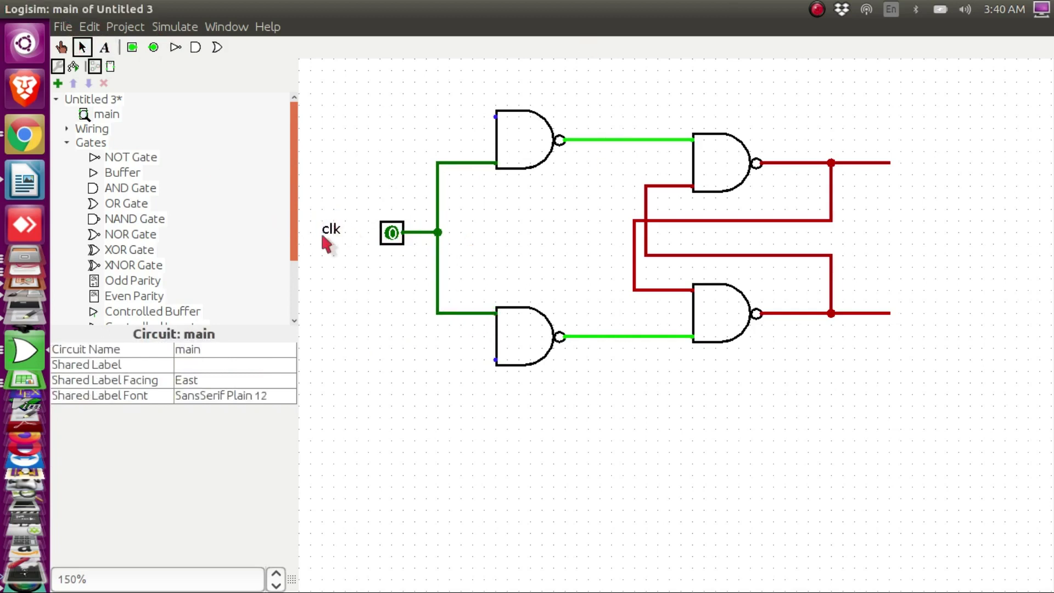
drag(329, 236, 352, 233)
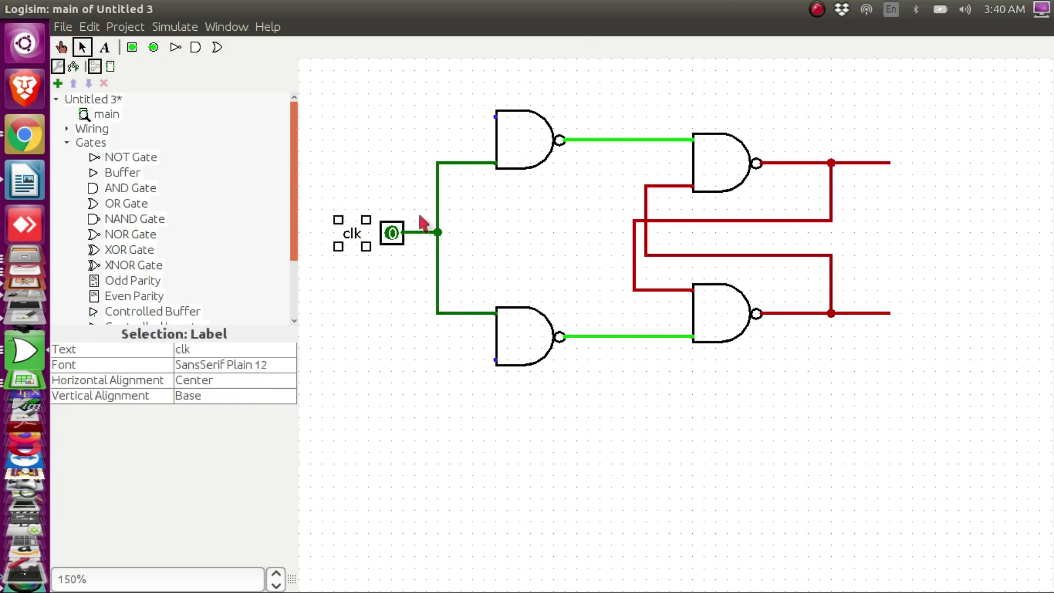
Add an input pin wired straight to the upper input-stage NAND gate's top input and label it "D".
click(132, 47)
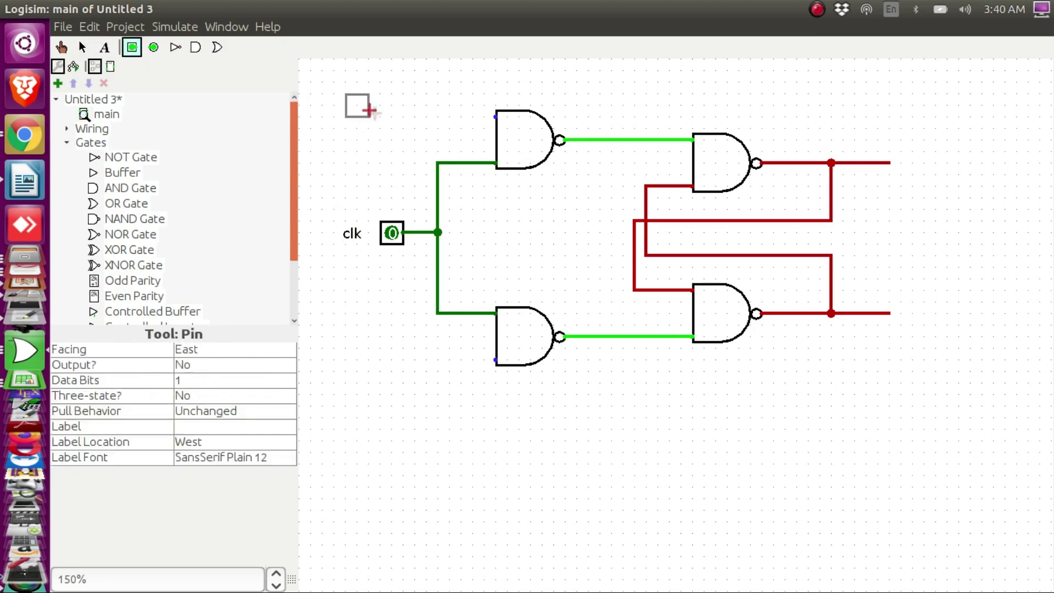
click(371, 117)
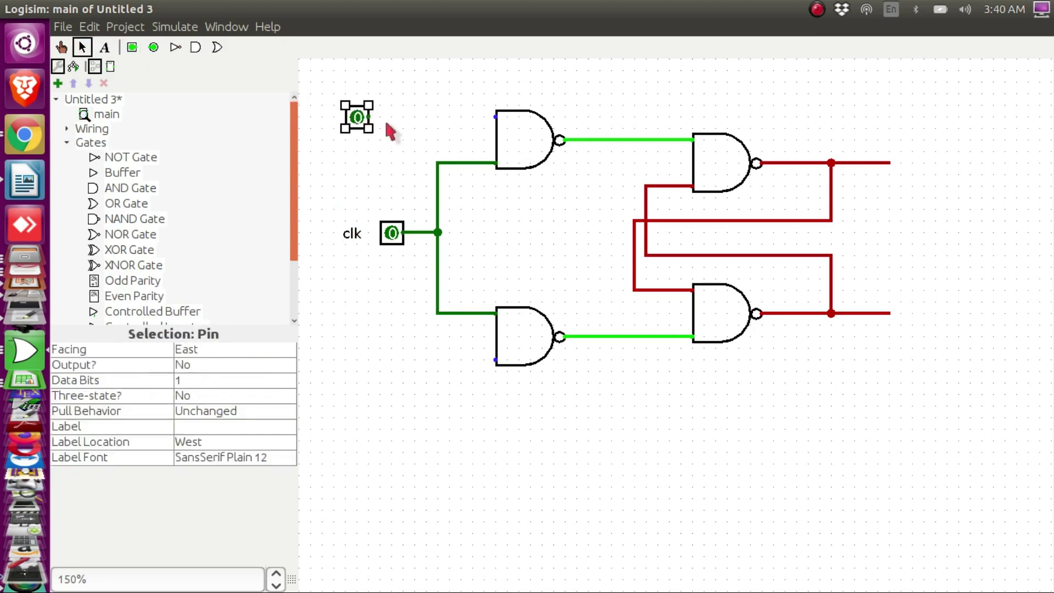
drag(372, 117, 495, 117)
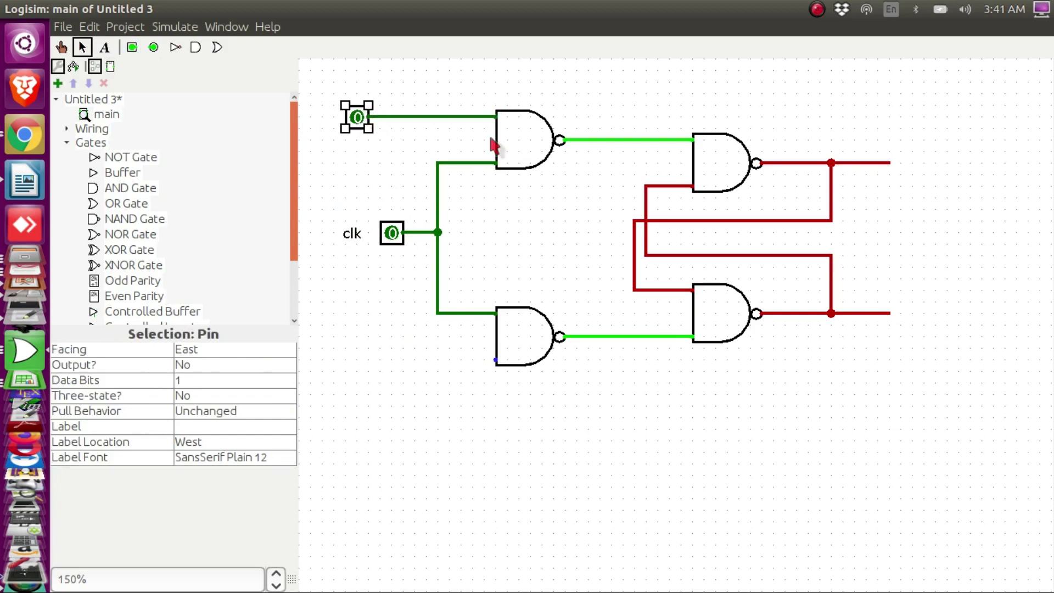
click(104, 47)
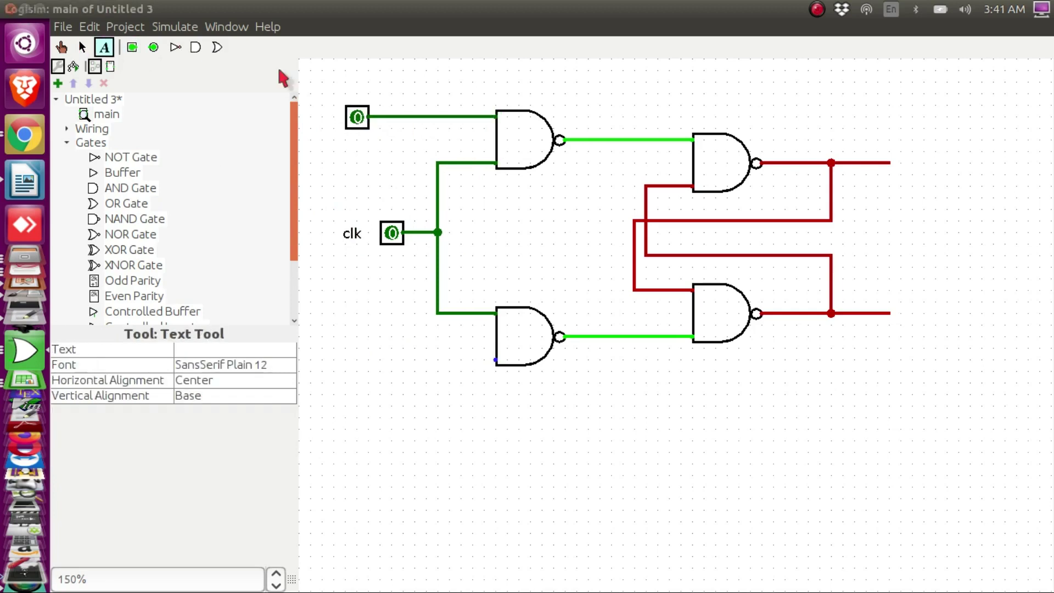
click(323, 113)
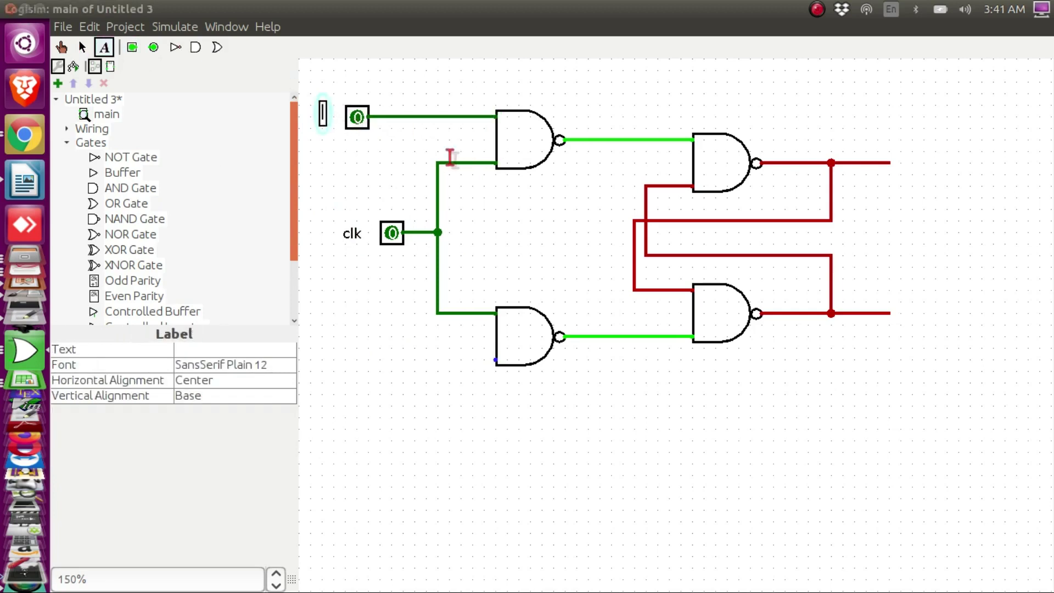
text(D)
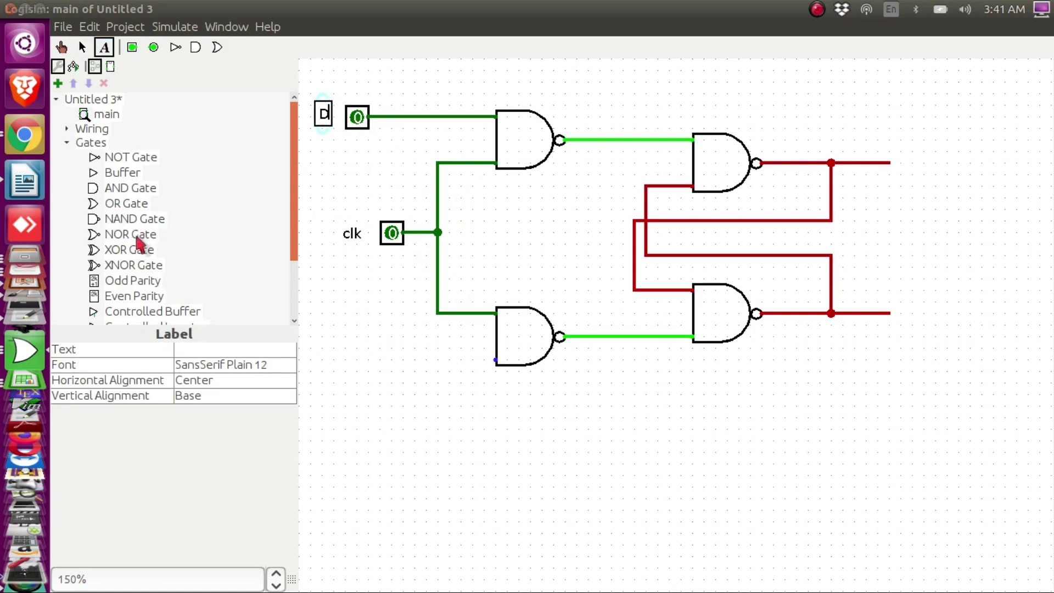
Place a south-facing NOT gate below the D wire and wire it from D to the lower input-stage NAND gate's bottom input.
click(125, 160)
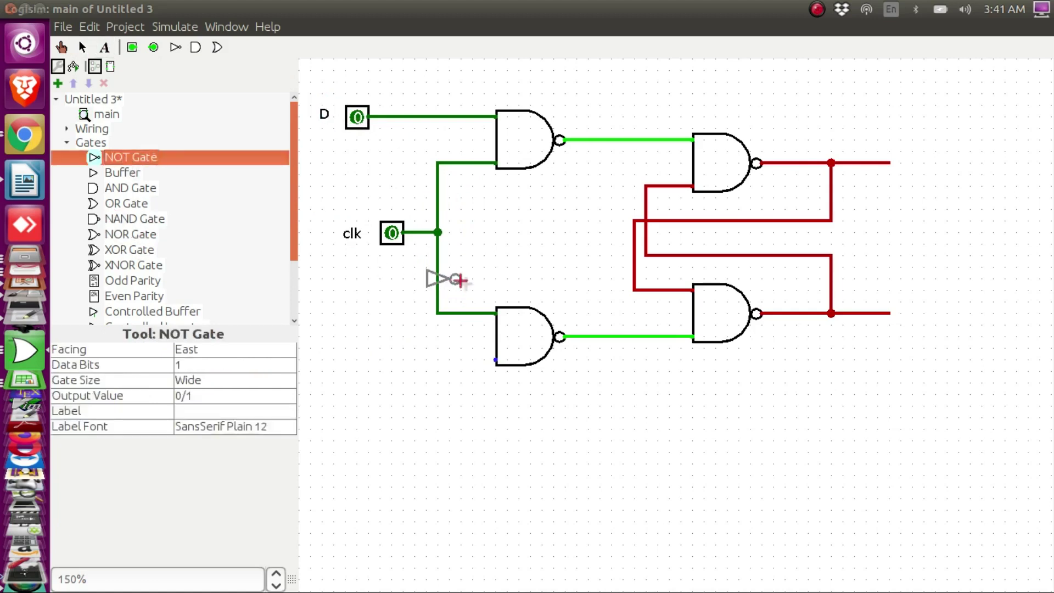
click(496, 198)
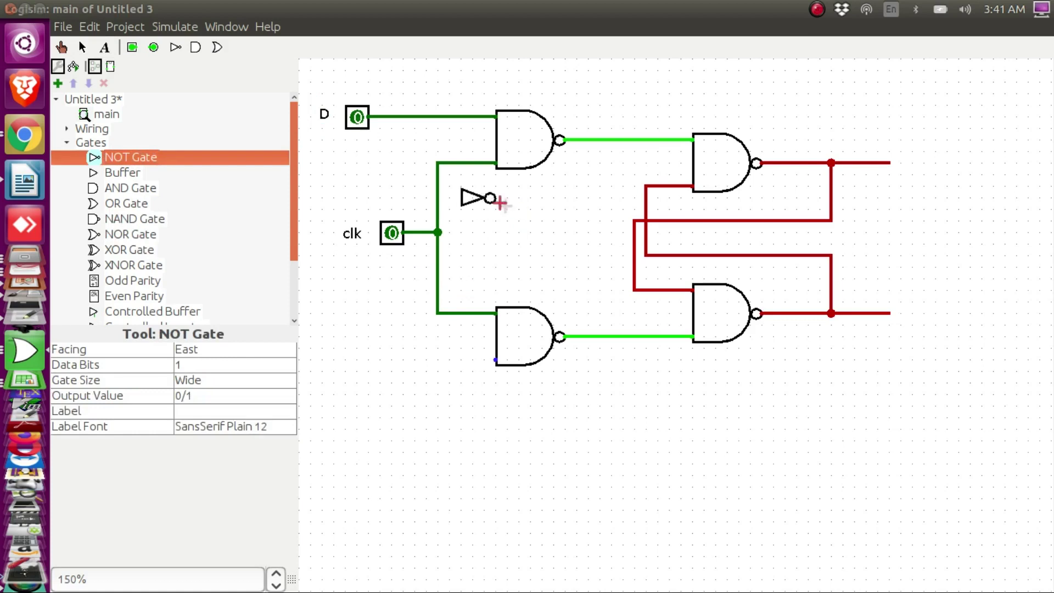
click(242, 350)
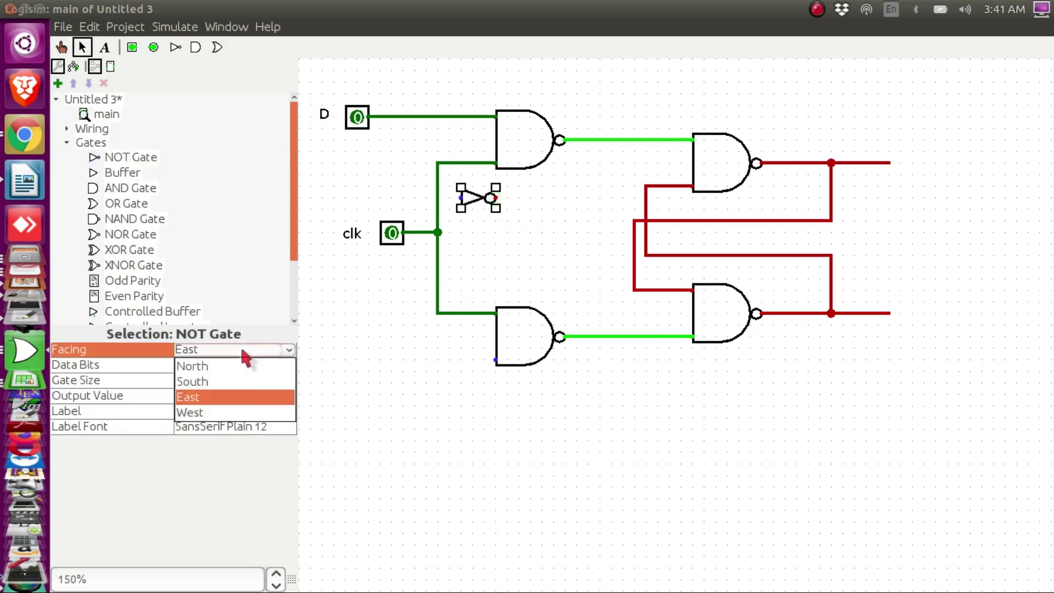
click(230, 382)
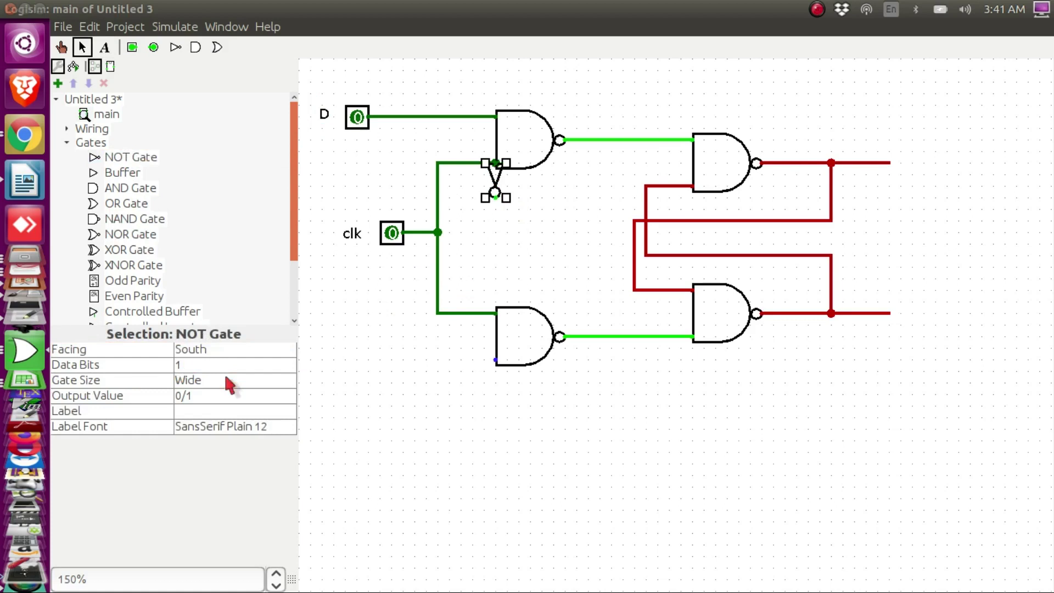
drag(494, 177, 474, 201)
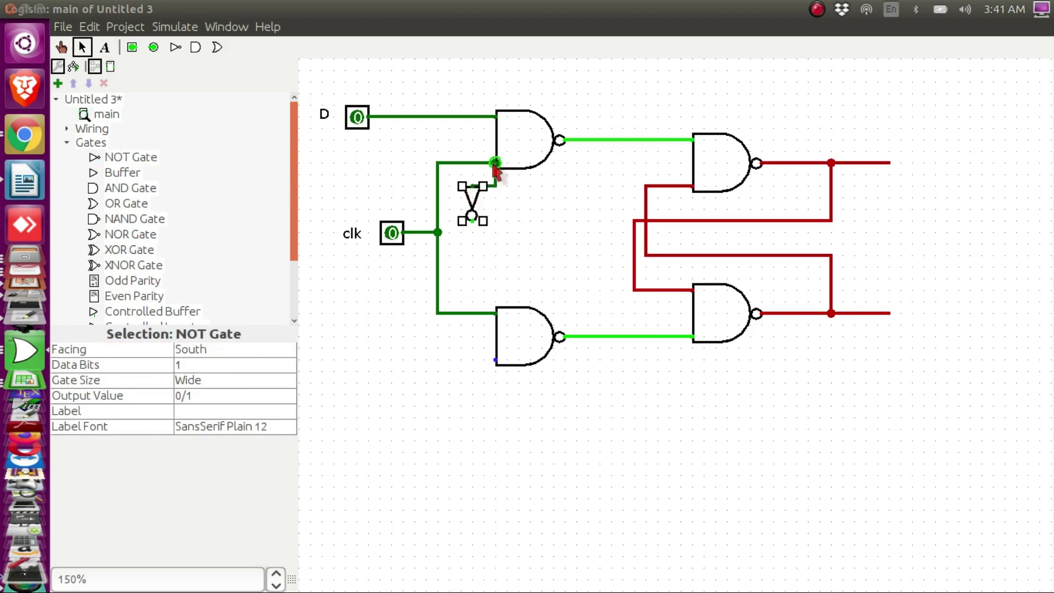
drag(476, 189, 472, 116)
drag(469, 224, 507, 348)
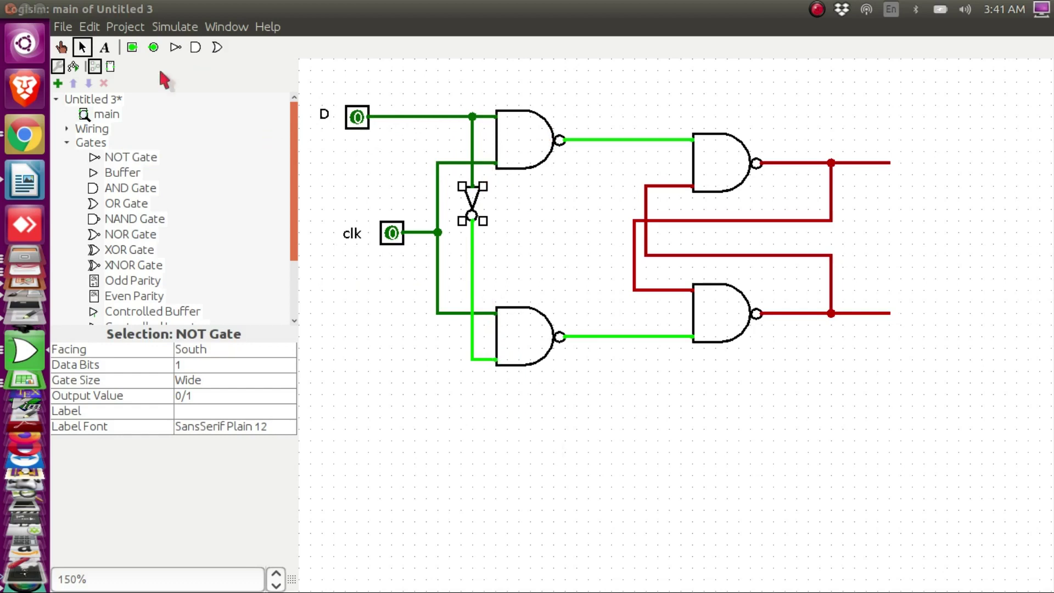
Add an output pin at the end of each of the two latch output wires.
click(153, 48)
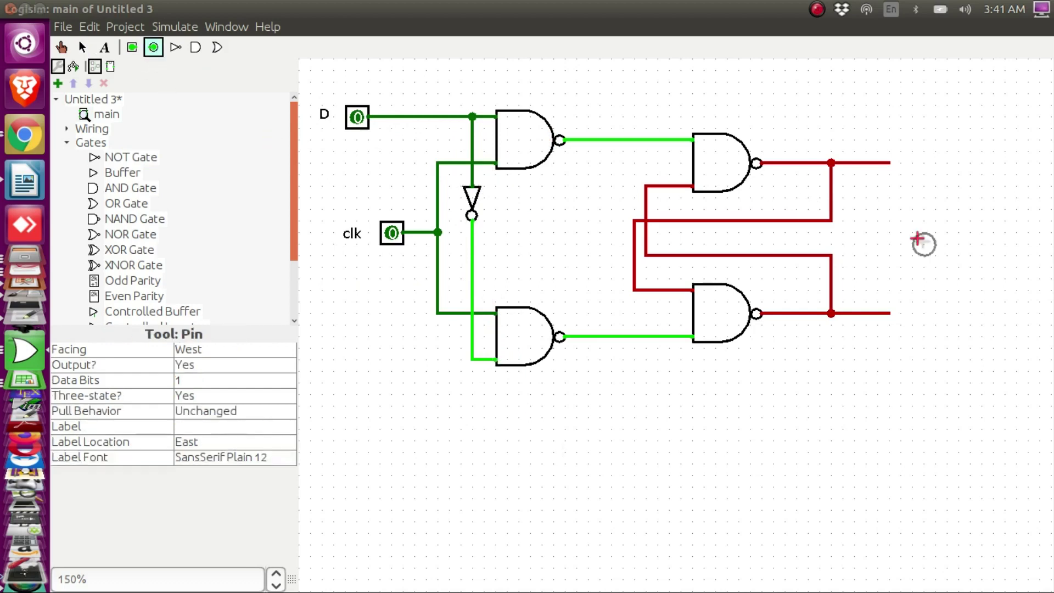
click(900, 164)
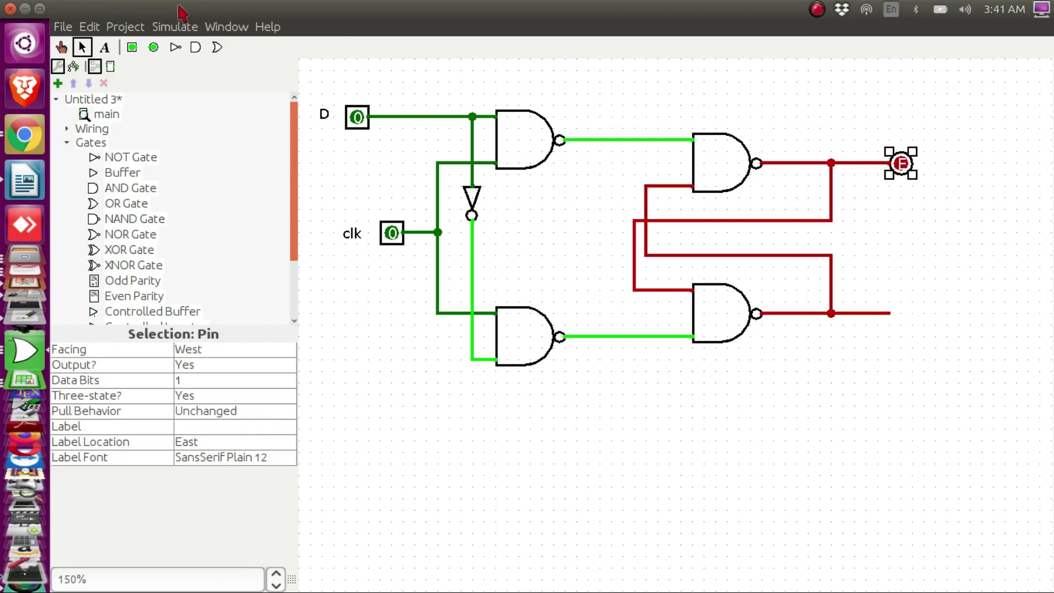
click(154, 47)
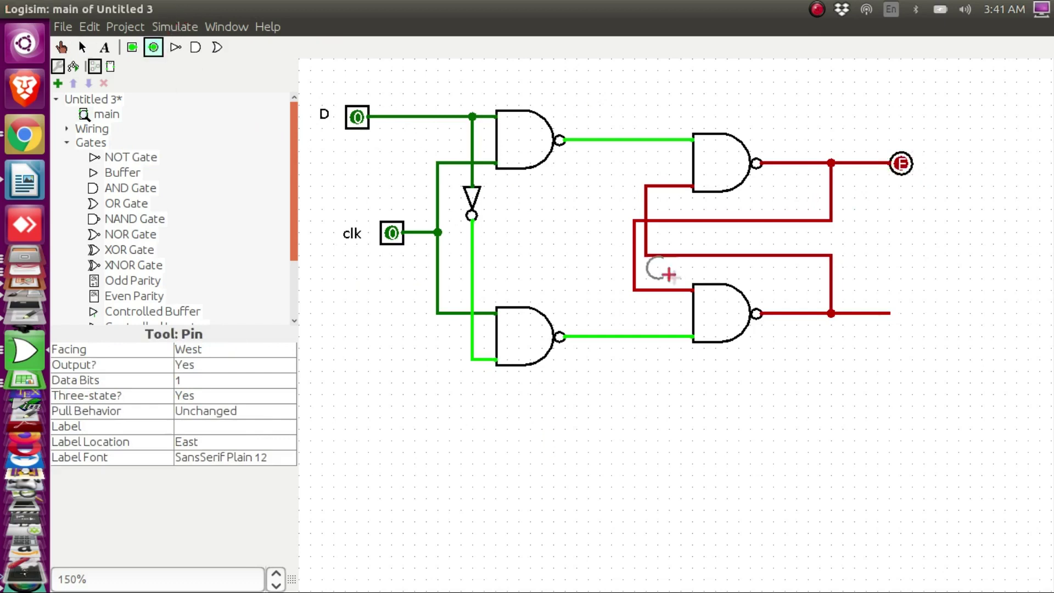
click(899, 313)
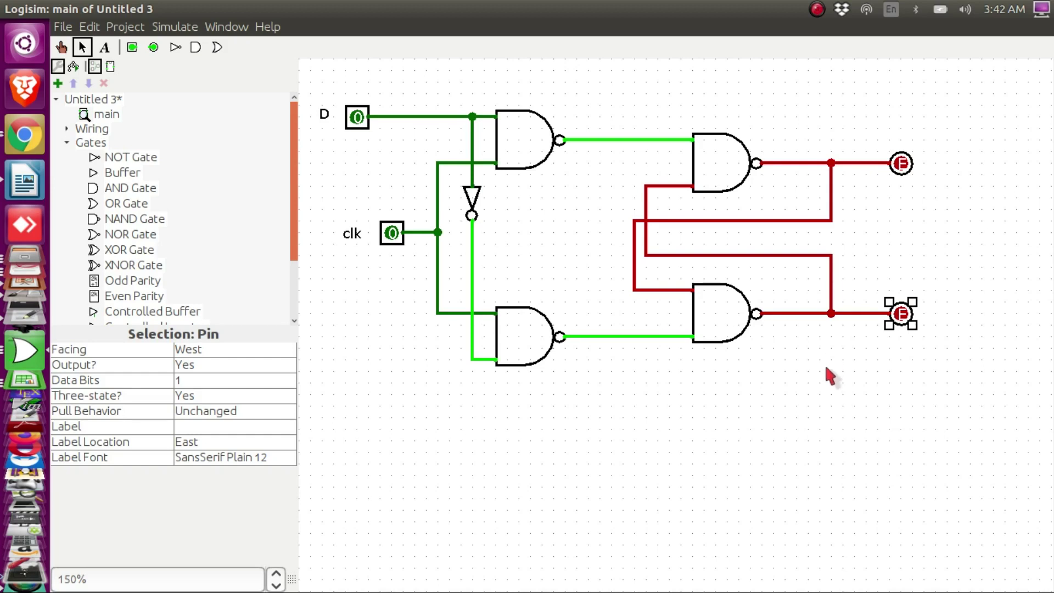
Test the latch with clk set to 1 by toggling D repeatedly between 0 and 1.
click(61, 48)
click(390, 230)
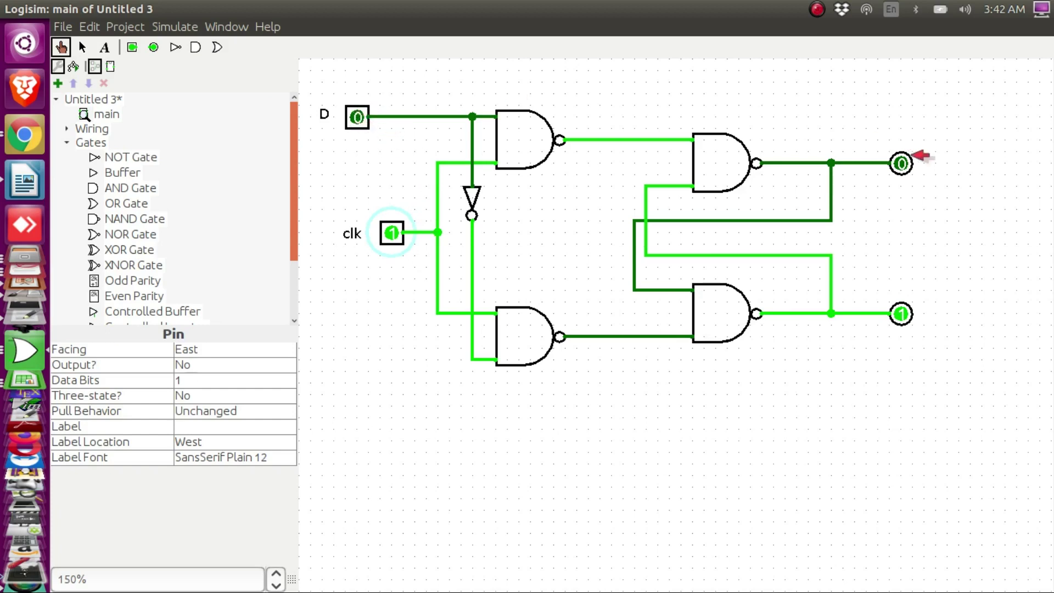
click(358, 117)
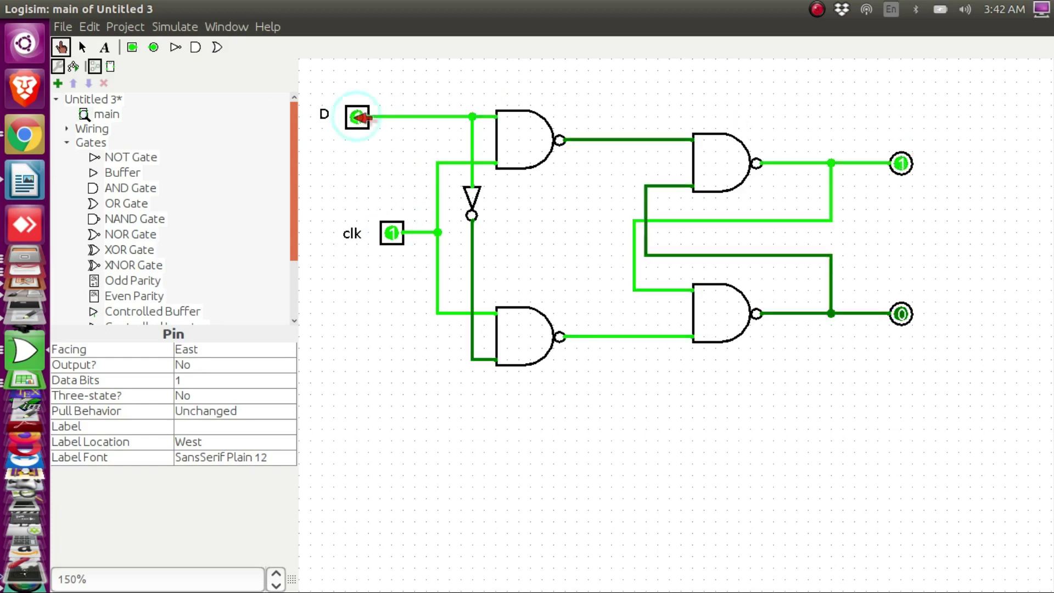
click(358, 117)
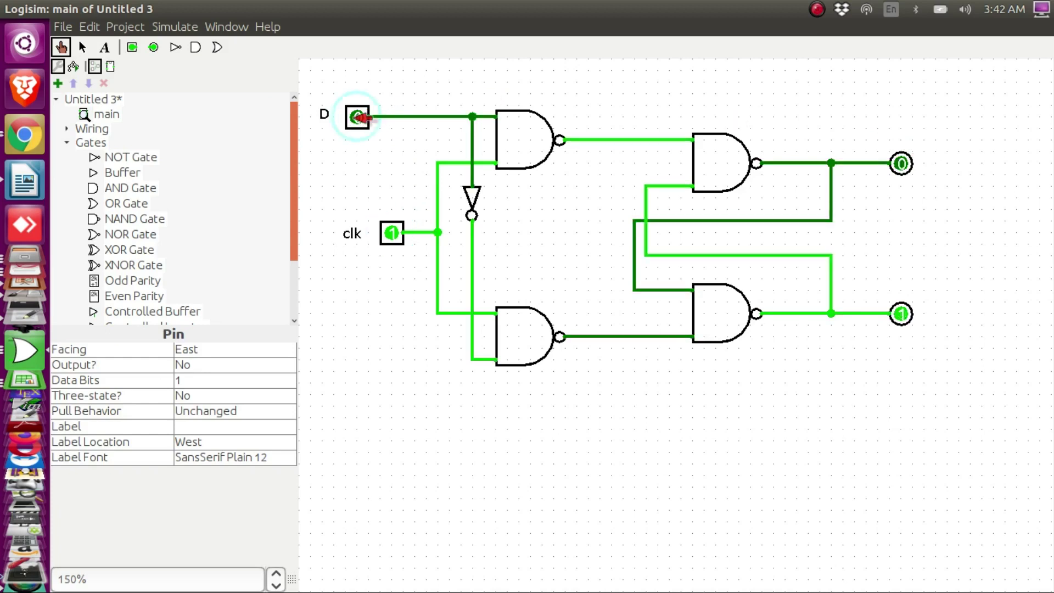
click(358, 117)
click(358, 117)
click(358, 117)
click(358, 117)
click(358, 117)
click(358, 117)
Set clk to 0 and toggle D several times to test that the latch holds its state, ending with D at 0.
click(400, 235)
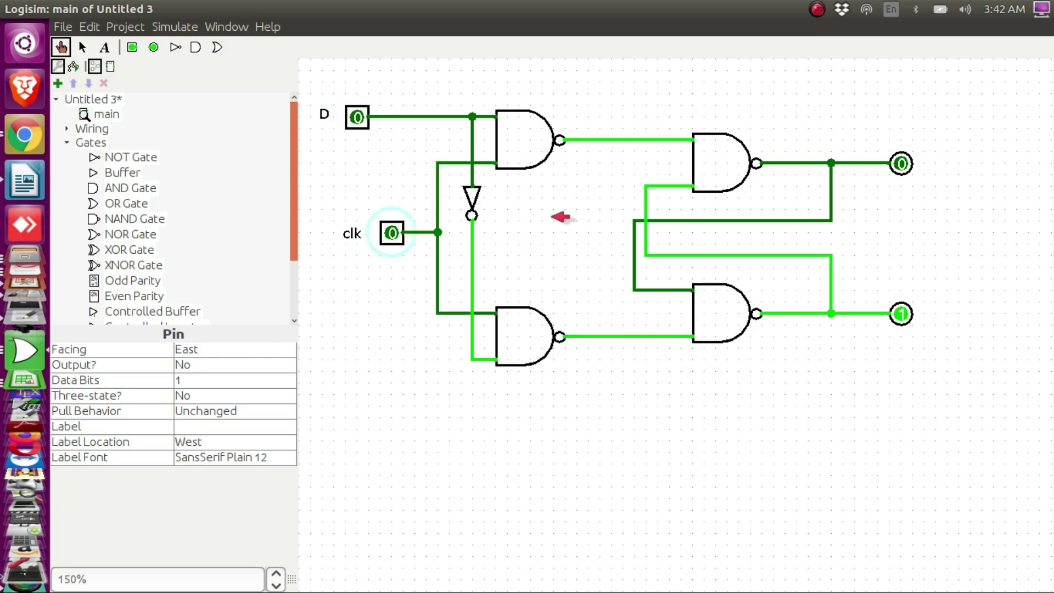
click(363, 116)
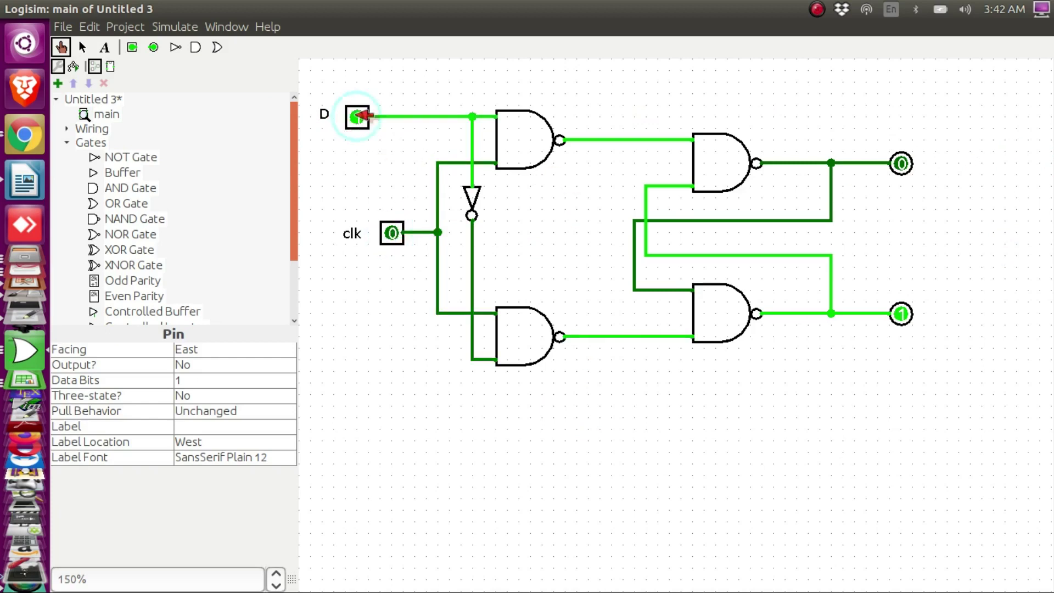
double_click(364, 115)
click(363, 114)
click(364, 115)
click(357, 117)
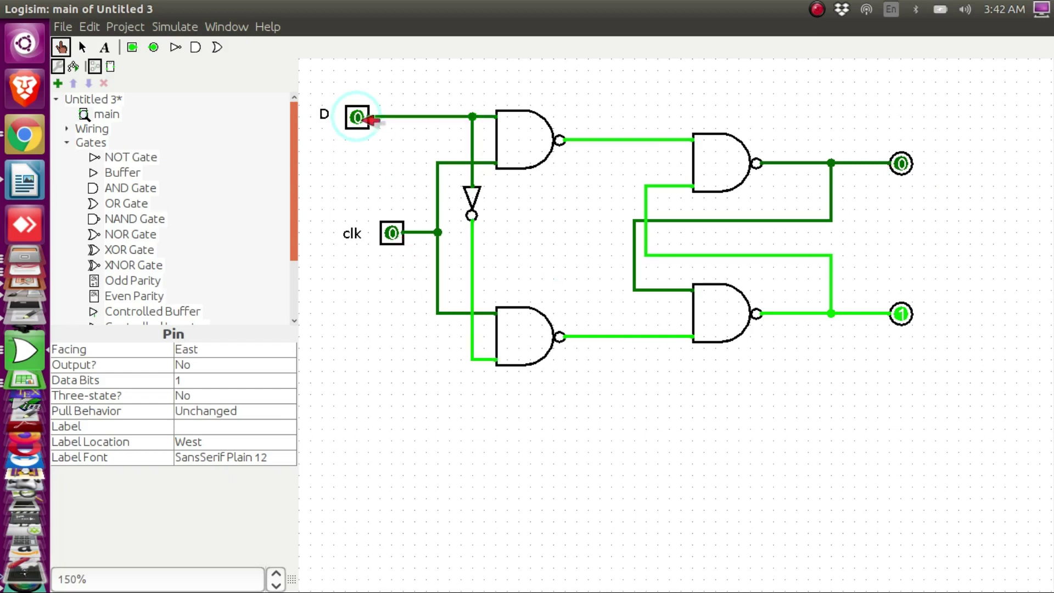
Set clk back to 1 and toggle D again, leaving D at 1.
click(392, 232)
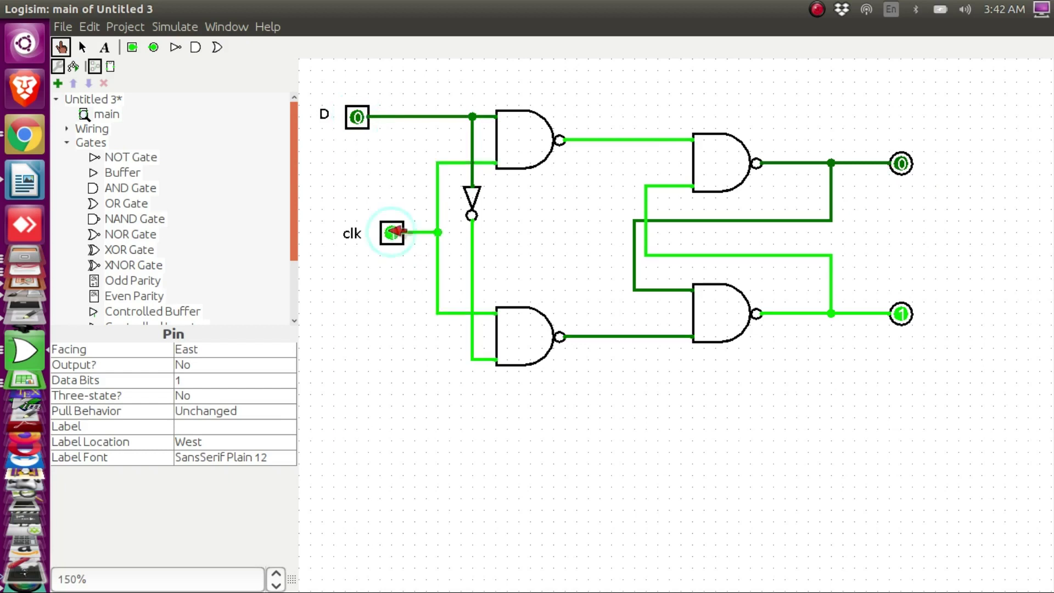
click(357, 116)
click(357, 116)
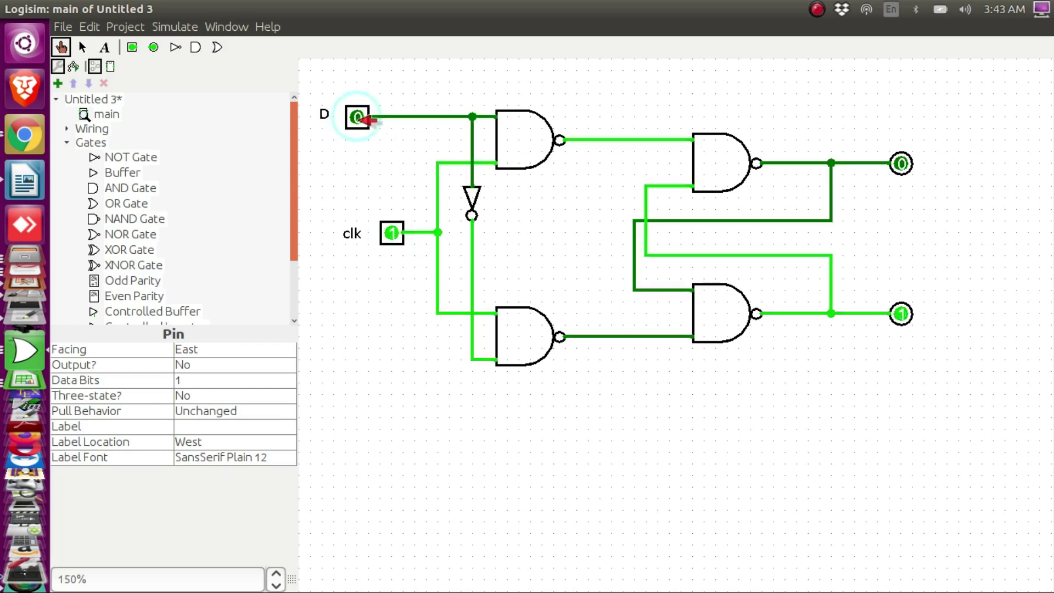
click(357, 117)
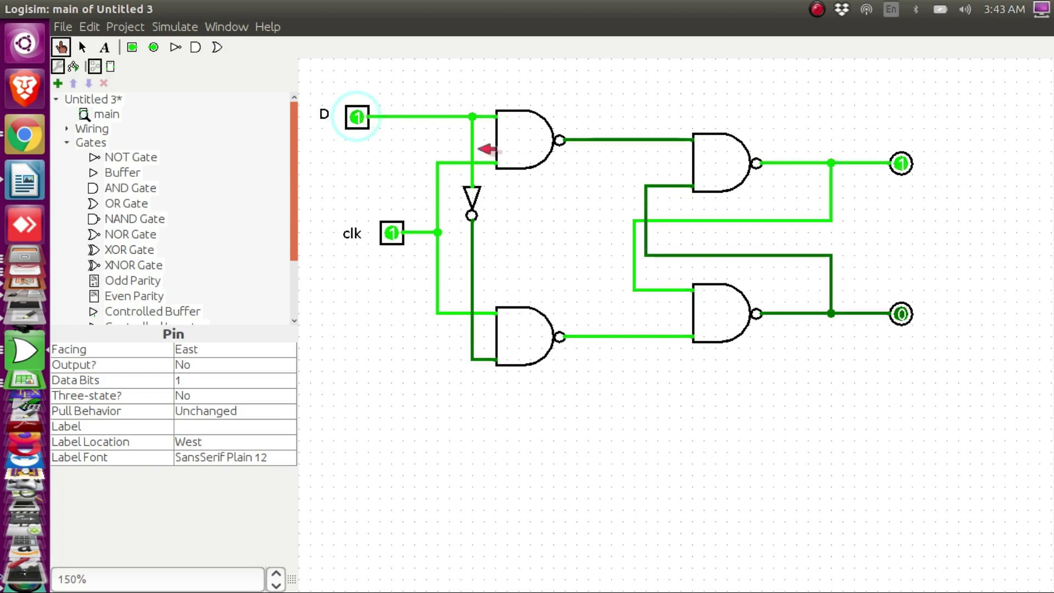